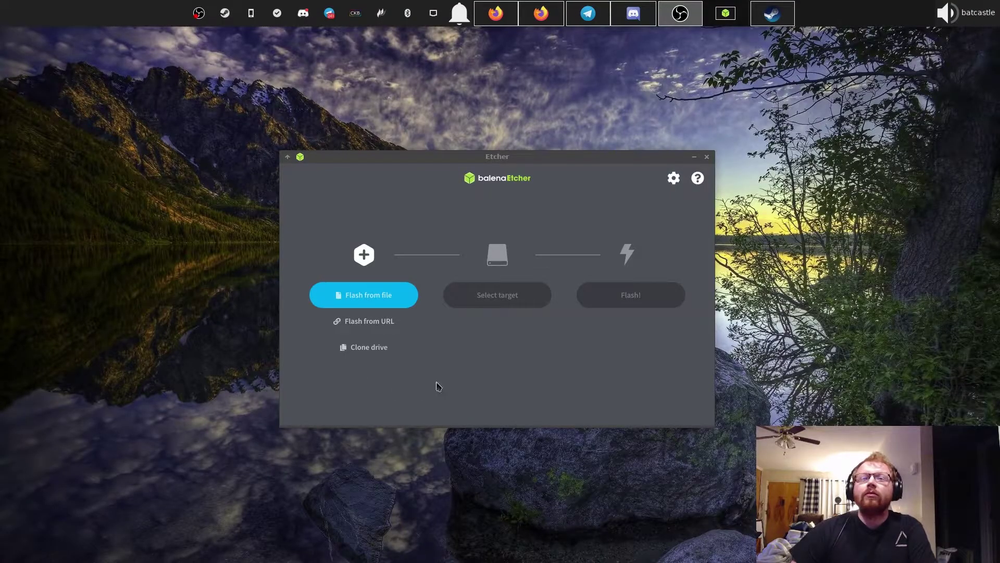
- Focus the balenaEtcher window so its Flash from file / Select target start screen shows
click(518, 223)
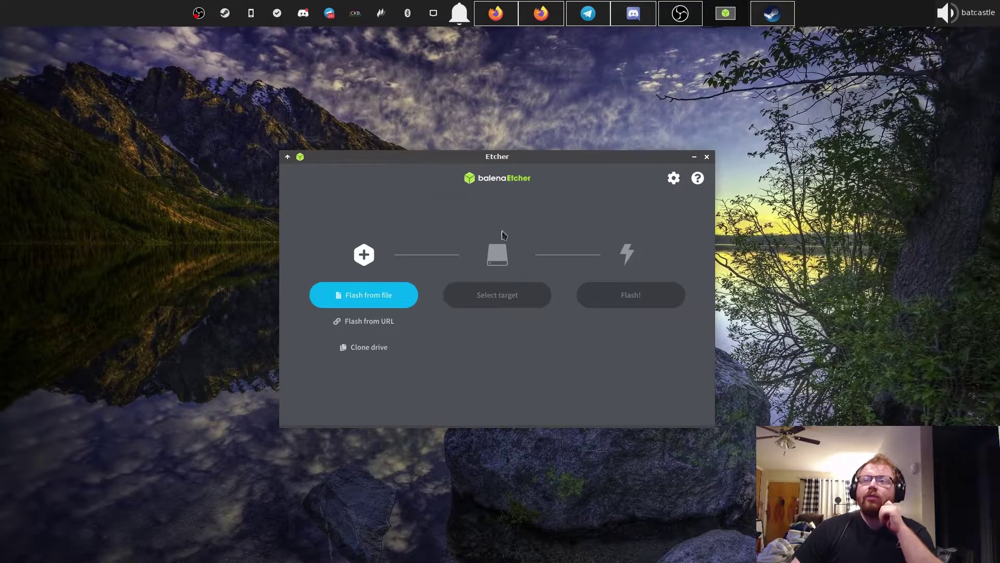
- Load Drauger_OS-7.5.1-AMD64.iso from Downloads > ISOS > ISOs and bring up the target drive list
click(380, 304)
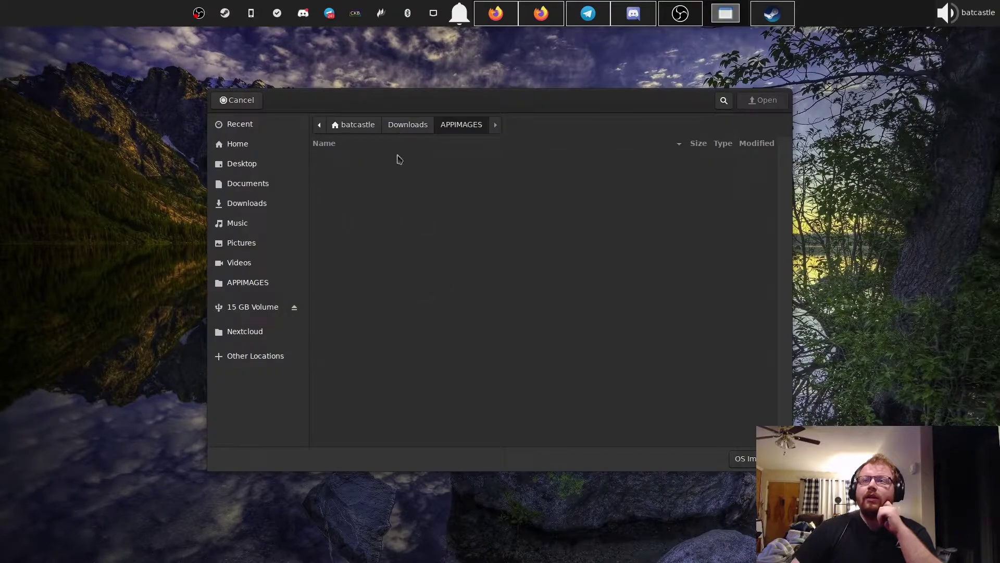
click(404, 128)
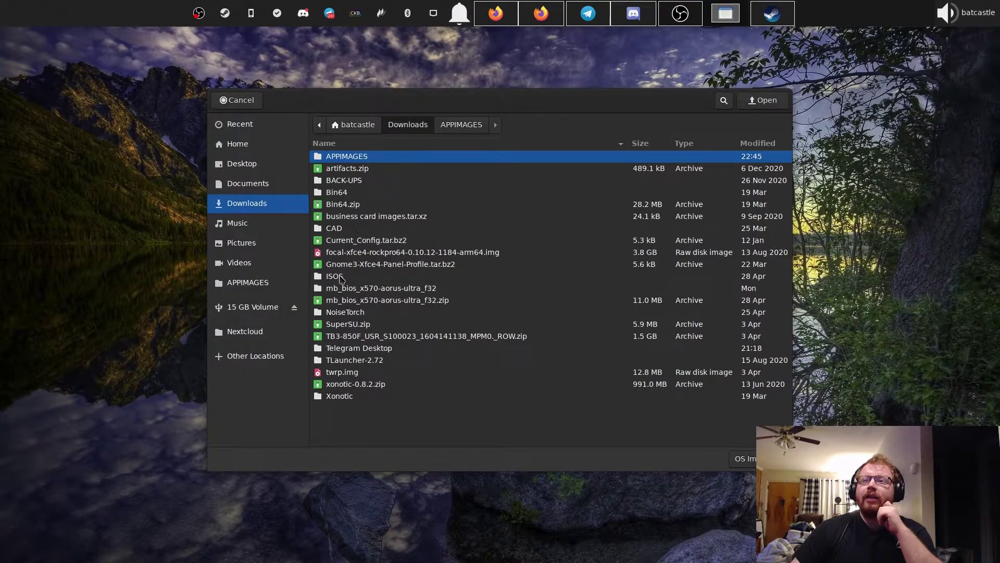
double_click(342, 279)
double_click(352, 241)
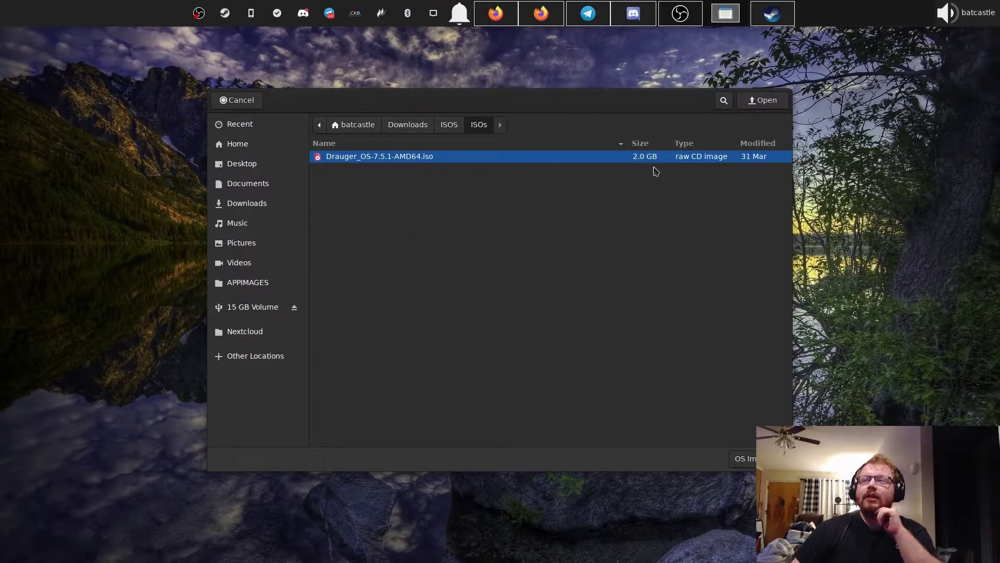
click(763, 100)
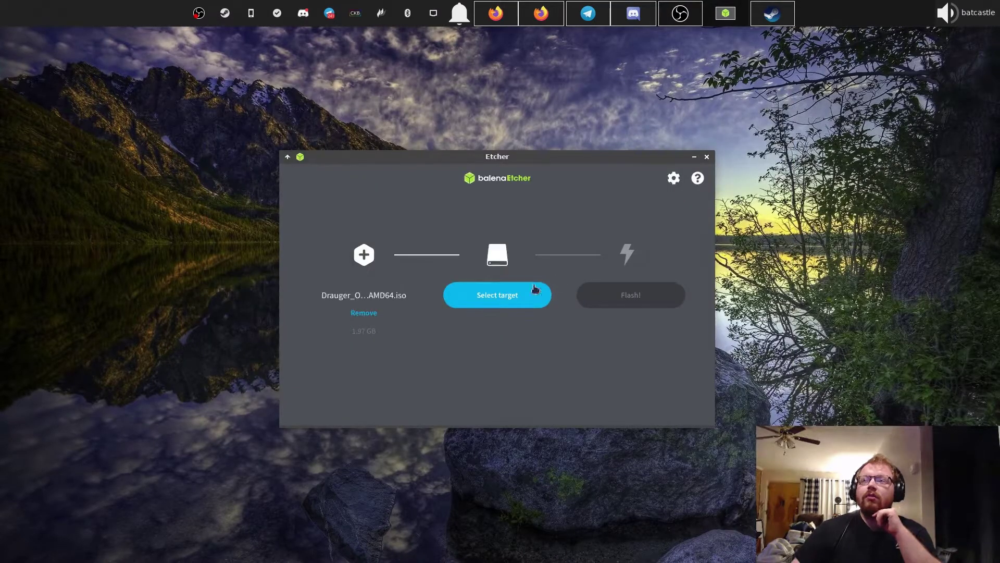
click(508, 305)
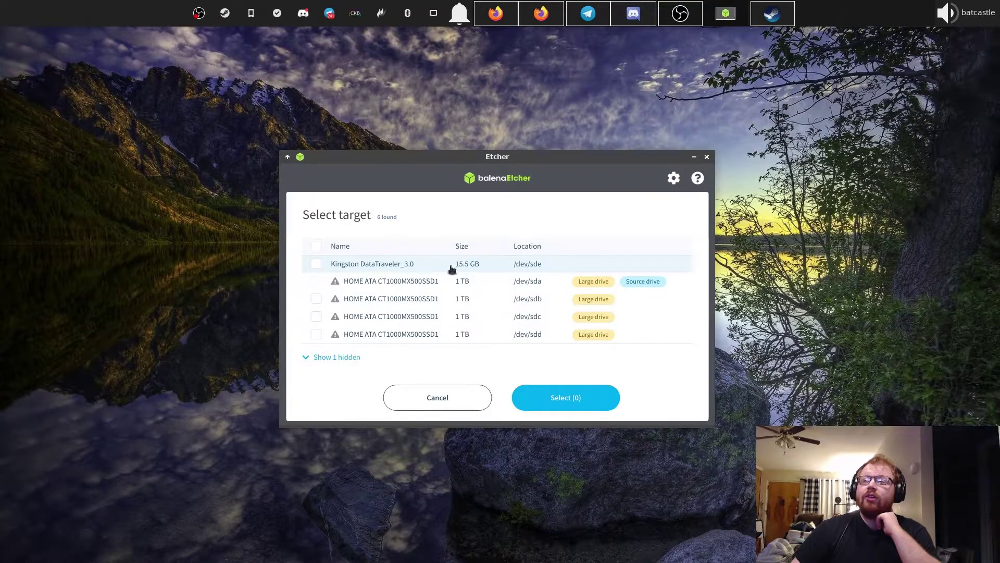
- Choose the 15.5 GB Kingston DataTraveler_3.0 as the only target, after checking the hidden drive
click(317, 264)
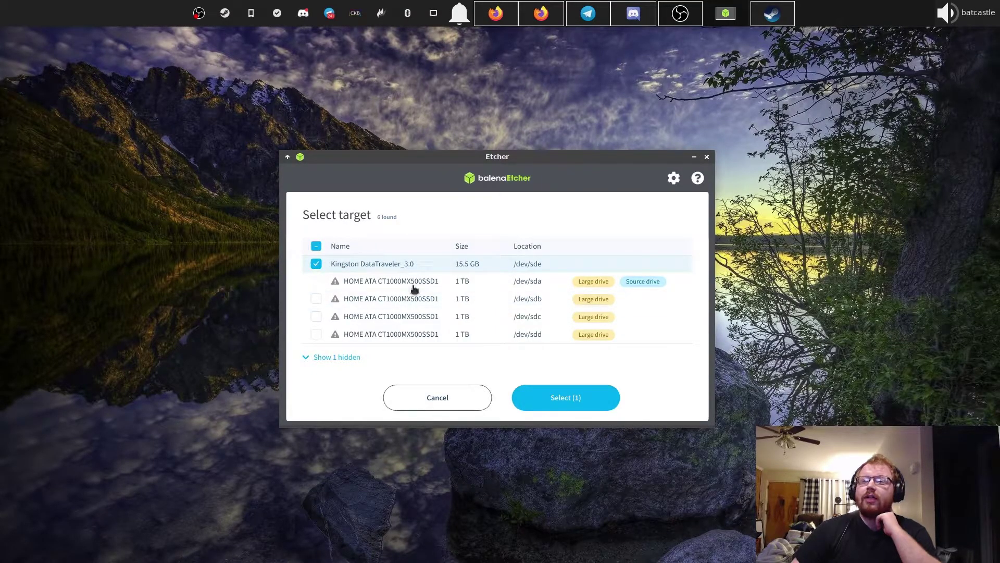
mouse_move(655, 287)
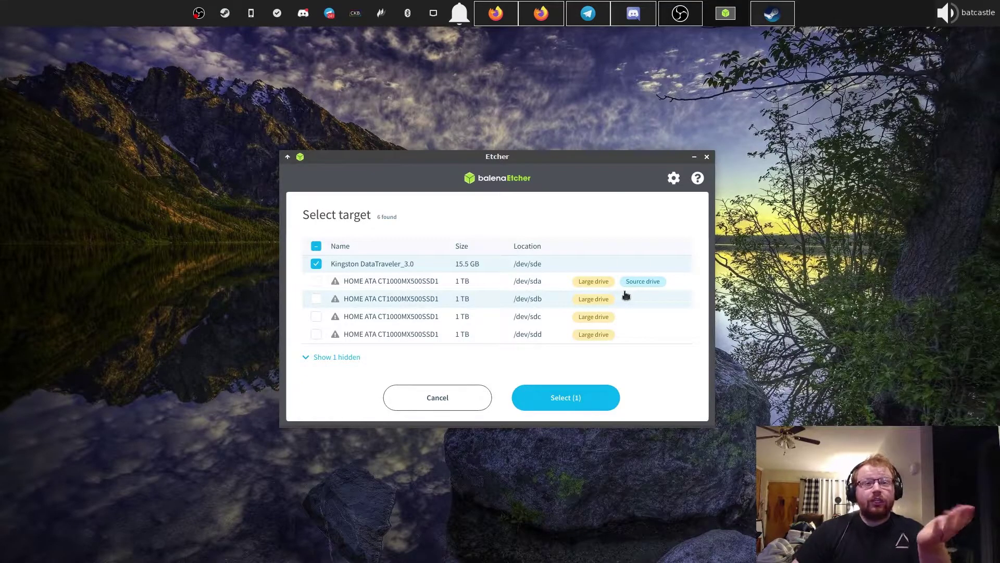
mouse_move(614, 289)
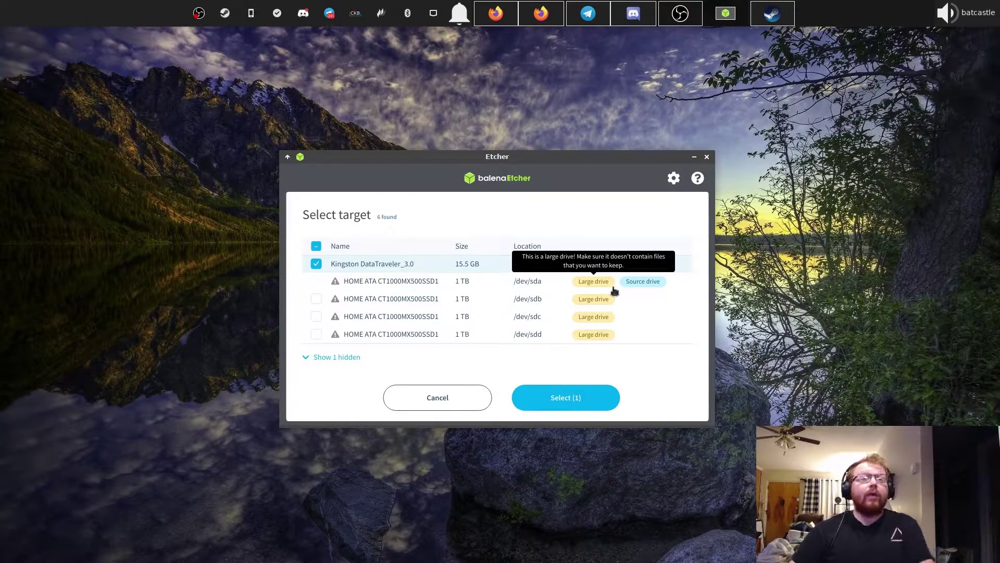
click(313, 357)
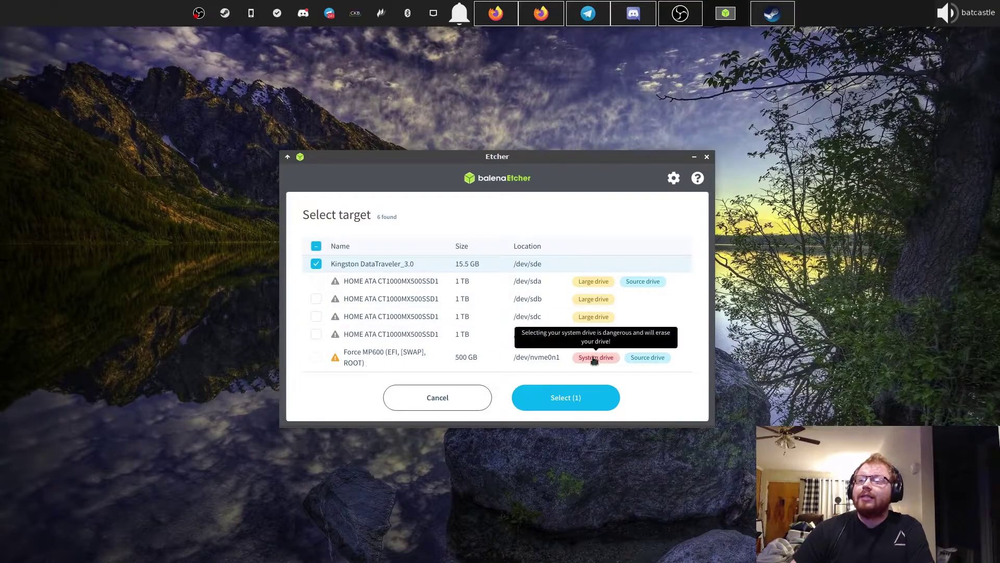
mouse_move(646, 358)
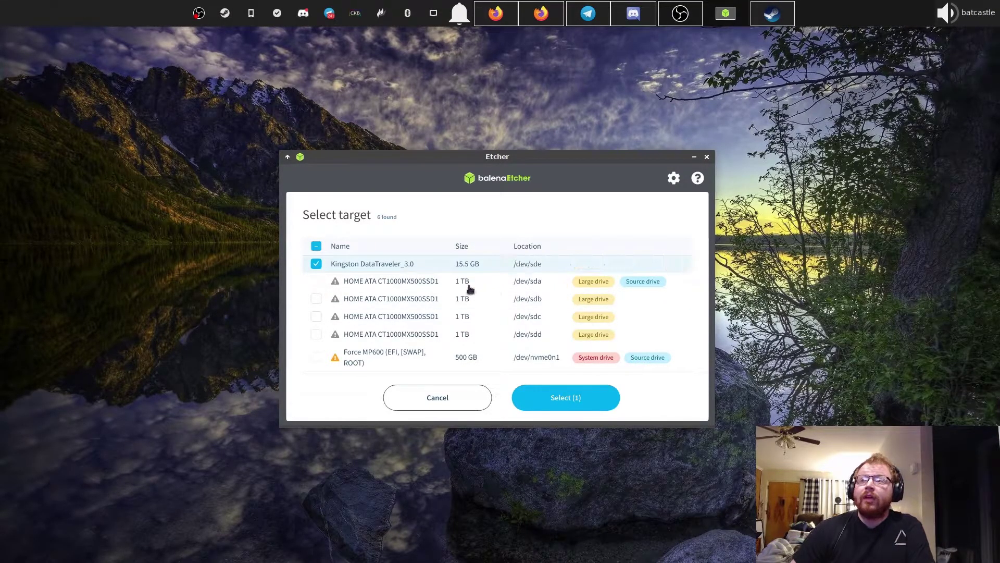
mouse_move(598, 305)
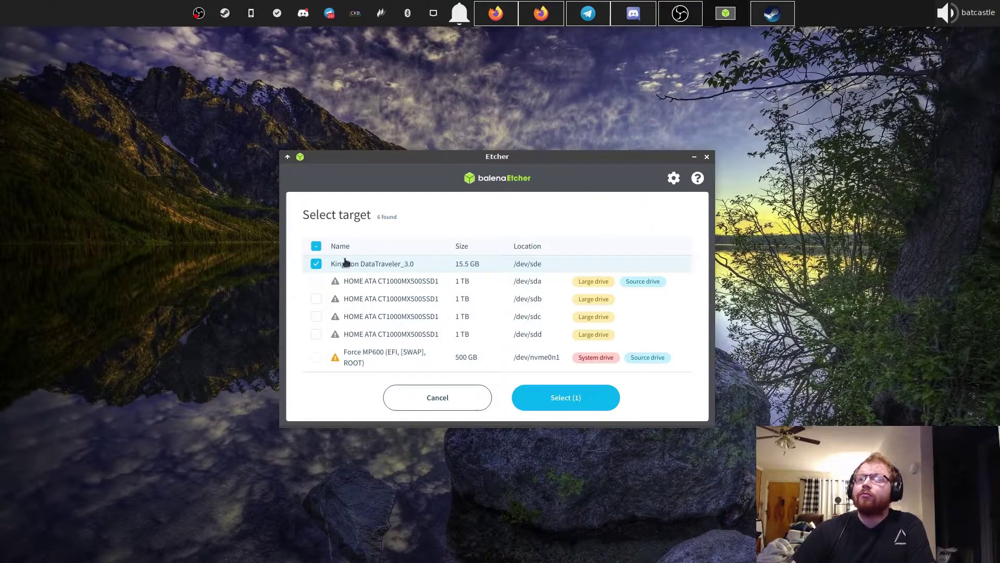
click(548, 397)
- Start flashing and authorize it by entering the account password
click(636, 298)
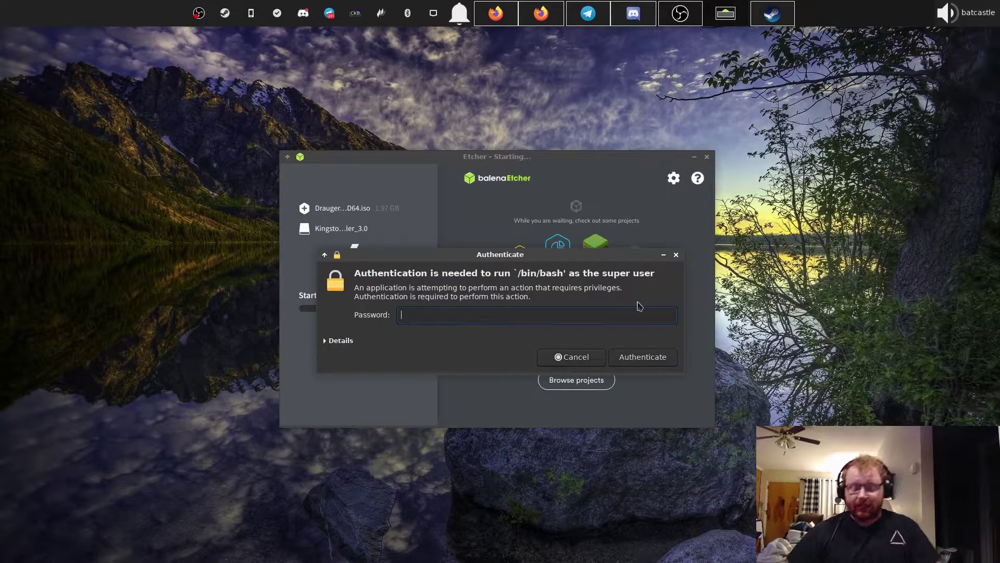
text(••)
key(Return)
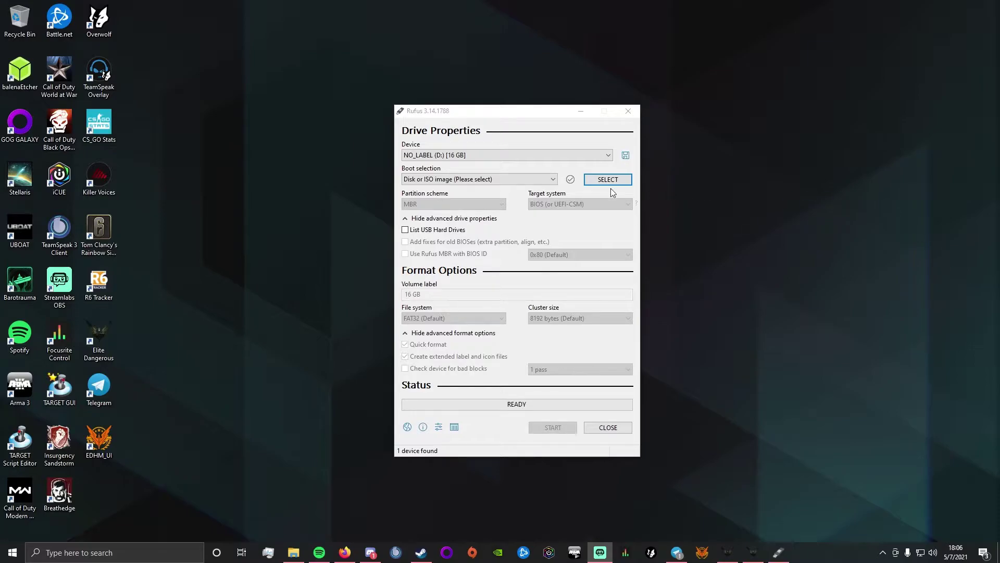
- Load Drauger_OS-7.5.1-AMD64.iso in Rufus, keeping MBR and UEFI (non CSM)
click(611, 184)
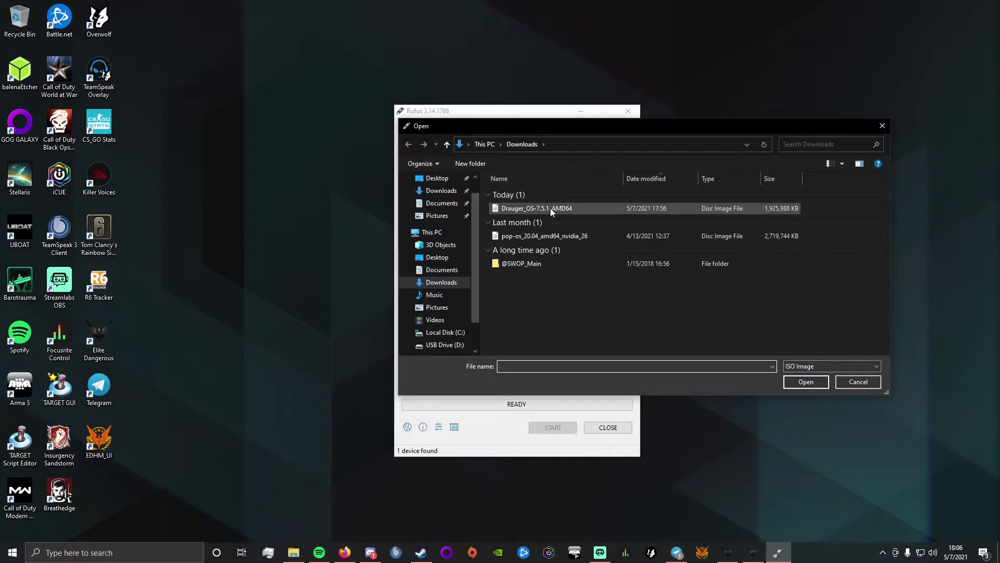
click(550, 208)
double_click(550, 208)
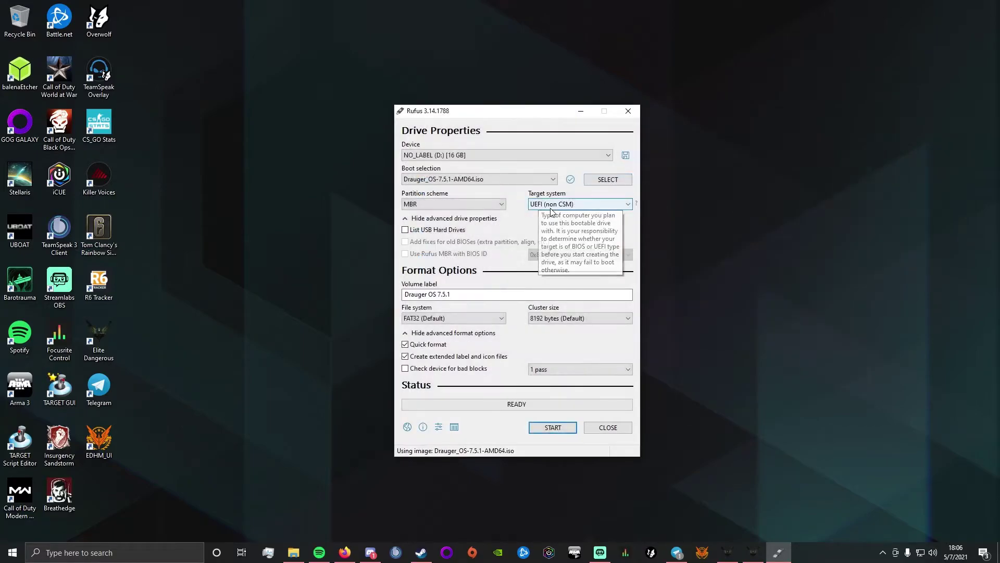
click(442, 205)
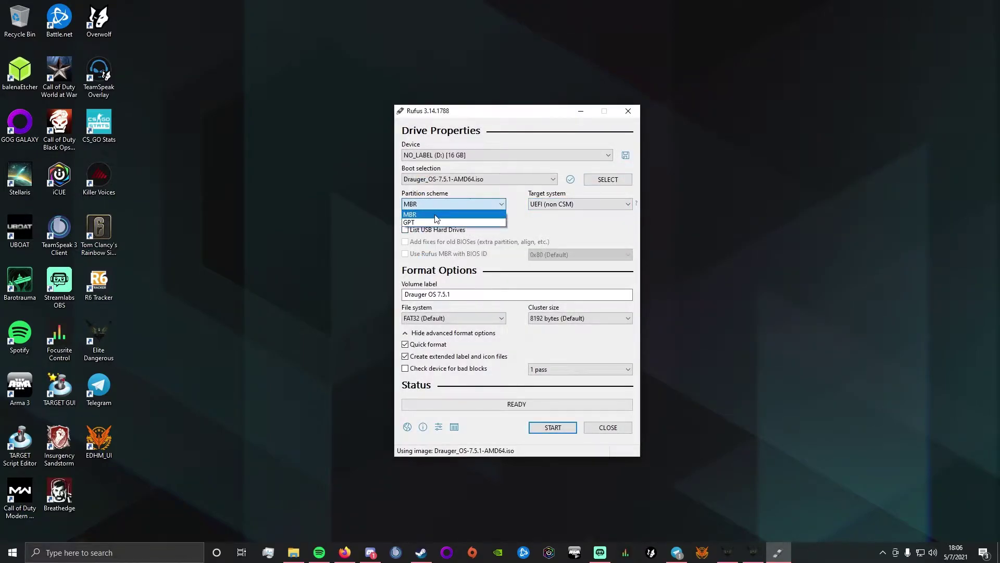
click(452, 215)
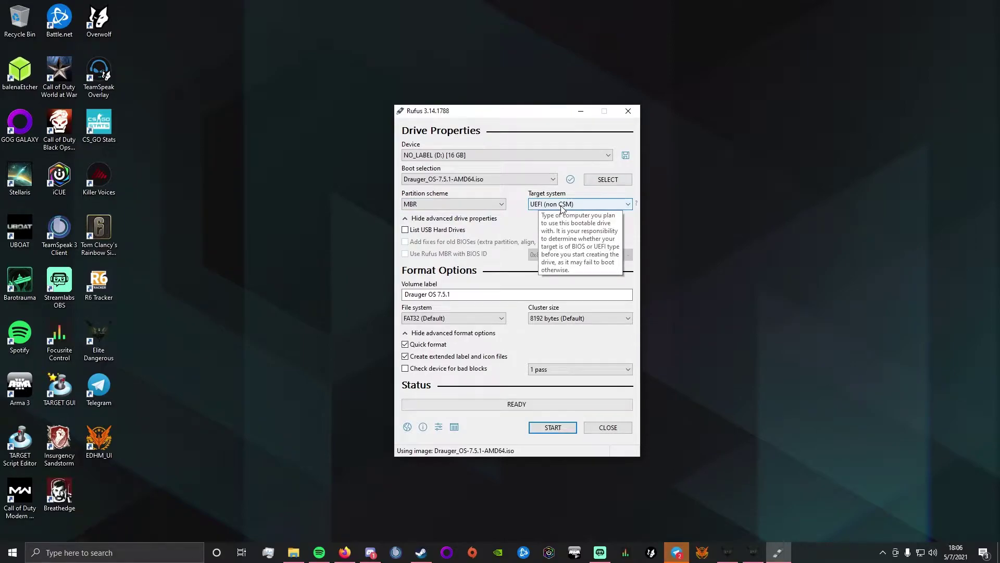
click(561, 206)
click(561, 212)
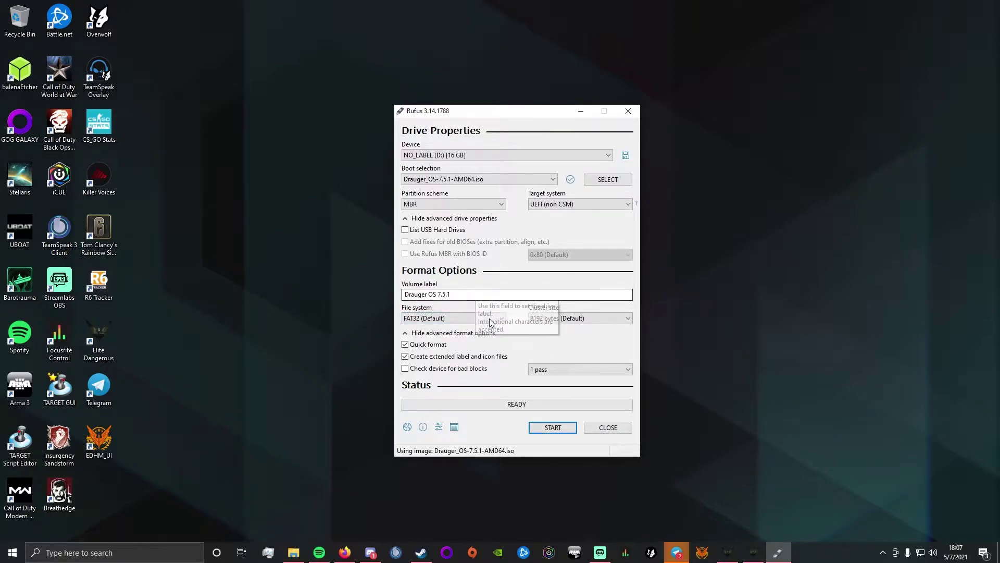
- Start the write, choosing DD Image mode
click(539, 428)
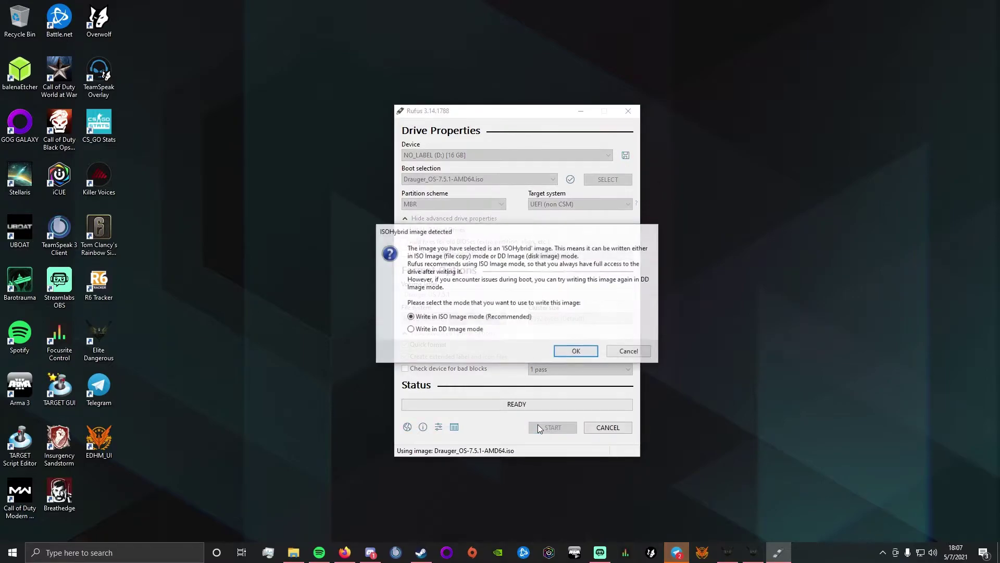
click(409, 330)
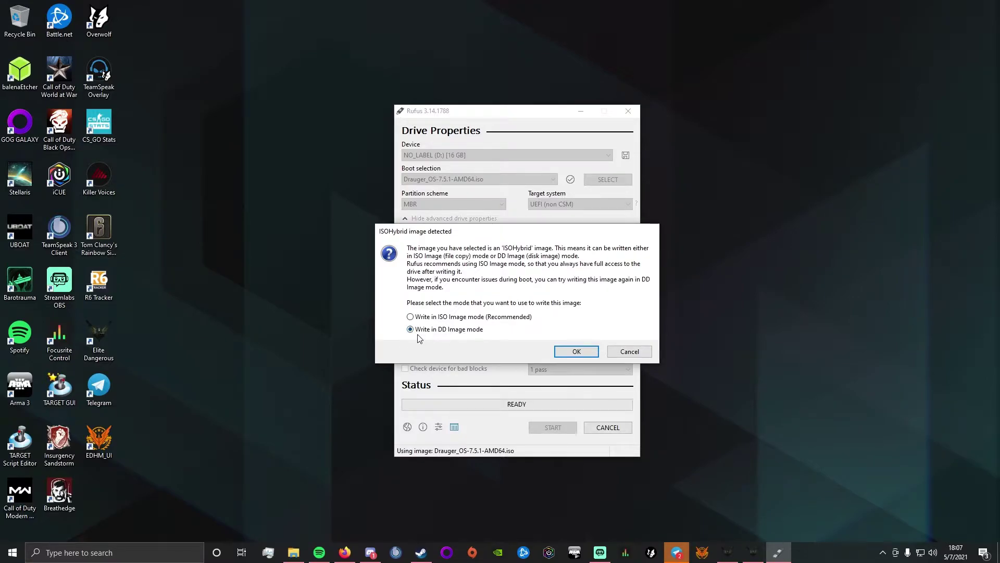
click(567, 353)
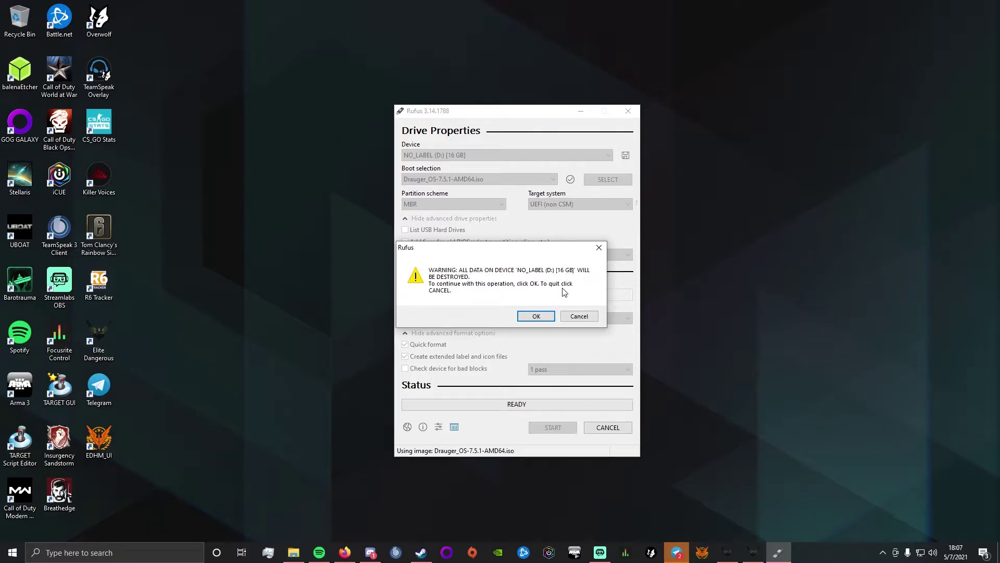
- Accept the warning that all data on the 16 GB USB drive will be destroyed
click(533, 316)
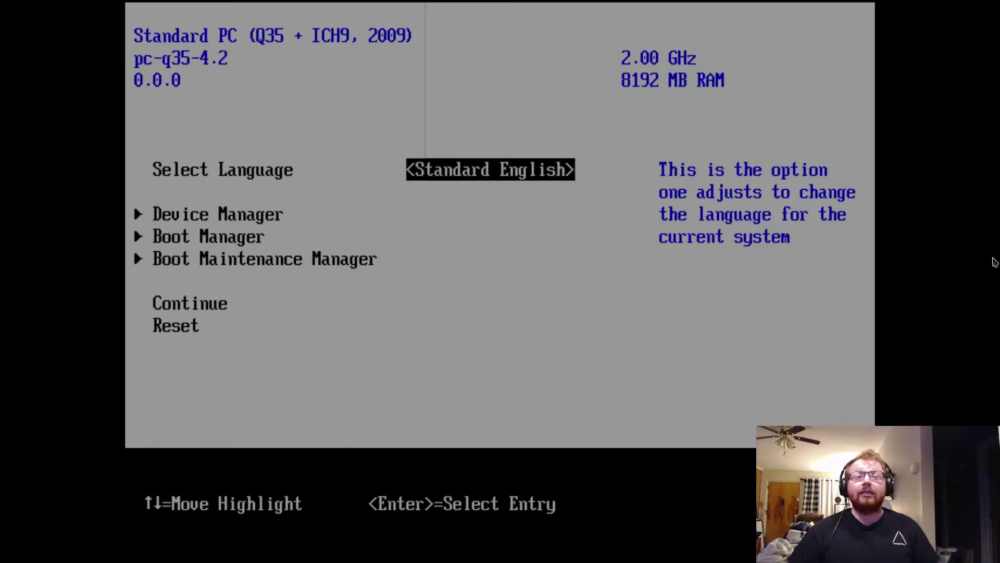
- Boot the VM from UEFI QEMU DVD-ROM QM00001 through the firmware Boot Manager
key(Down)
key(Down)
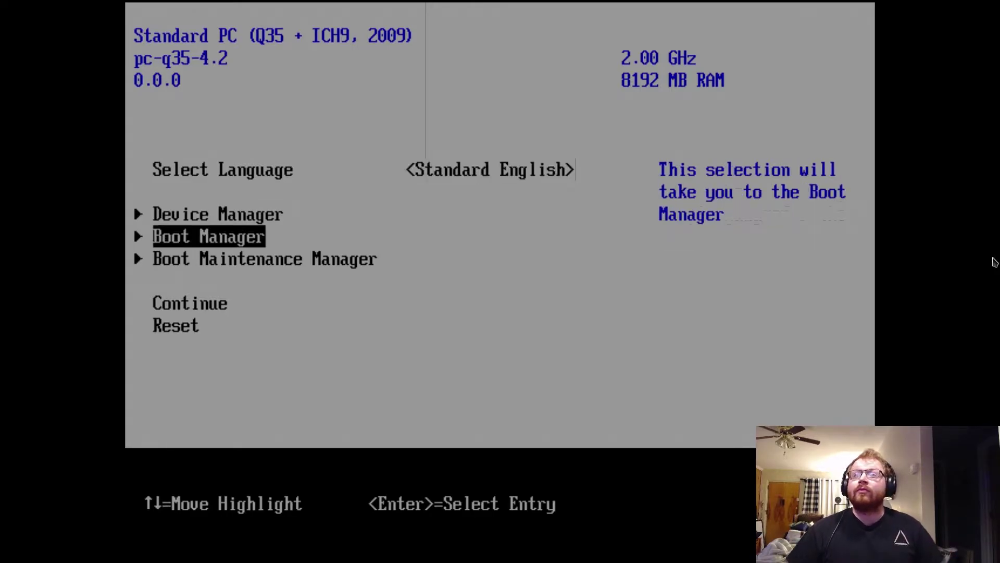
key(Return)
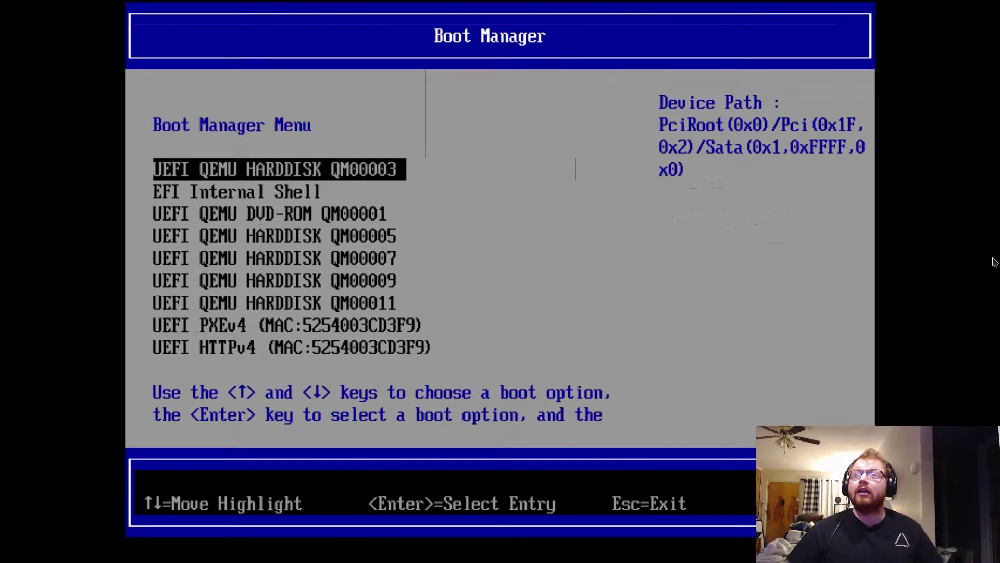
key(Down)
key(Down)
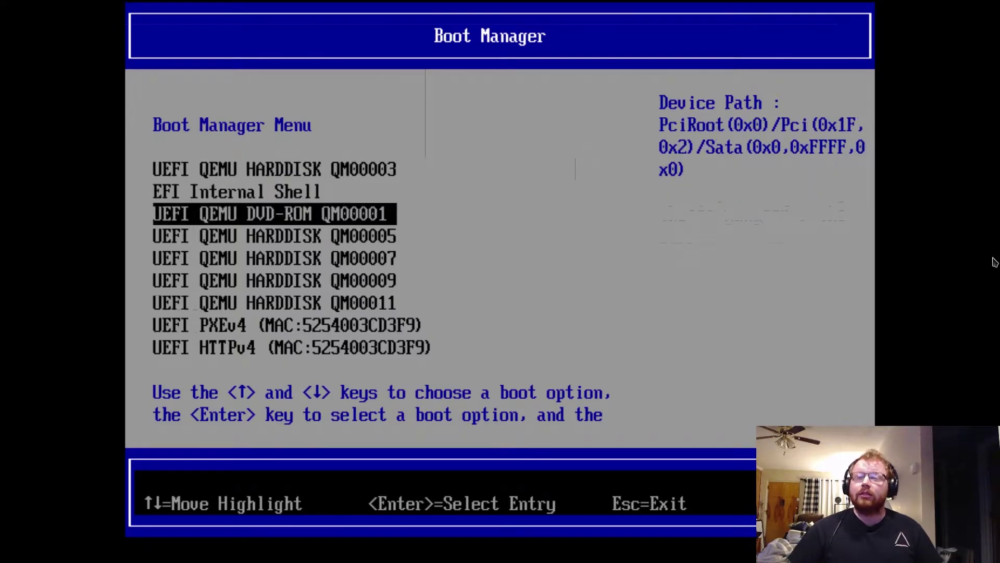
key(Return)
key(Down)
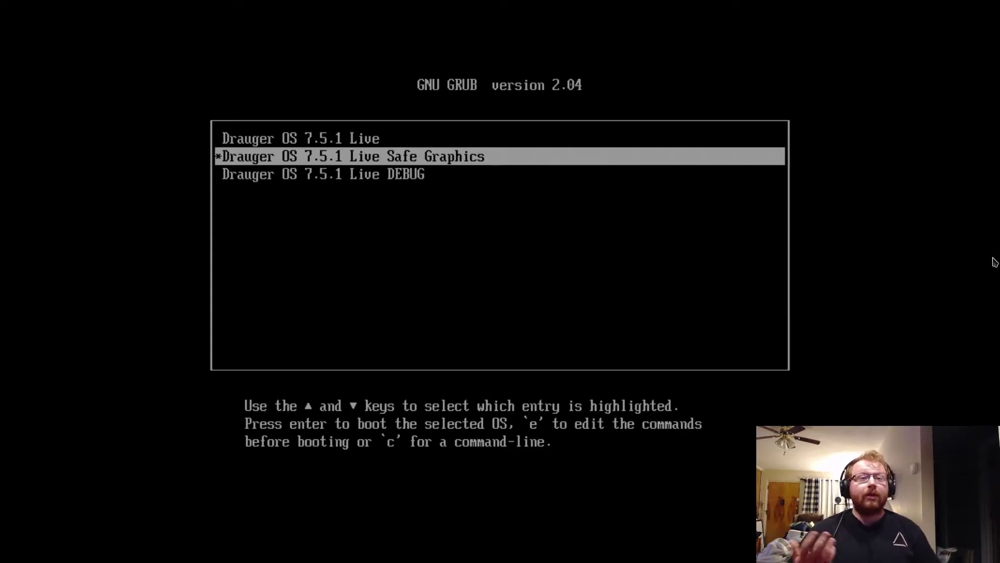
- Highlight the standard 'Drauger OS 7.5.1 Live' GRUB entry and boot it
key(Down)
key(Up)
key(Up)
key(Up)
key(Up)
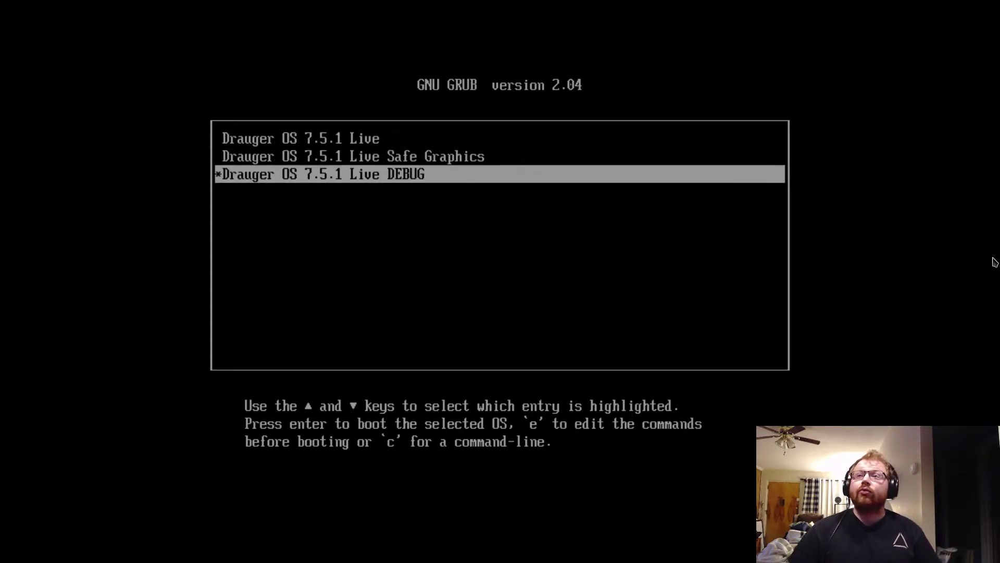
key(Up)
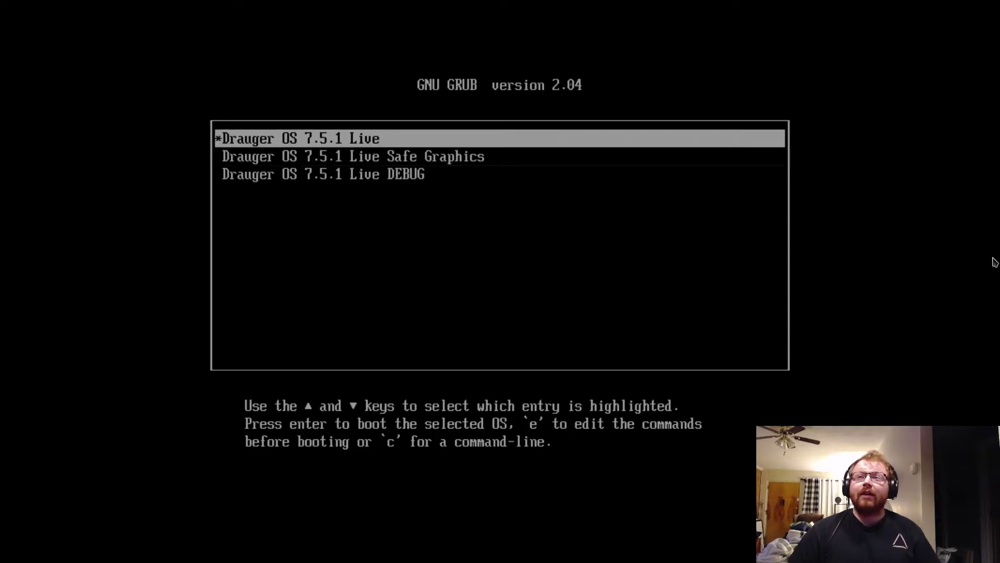
key(Down)
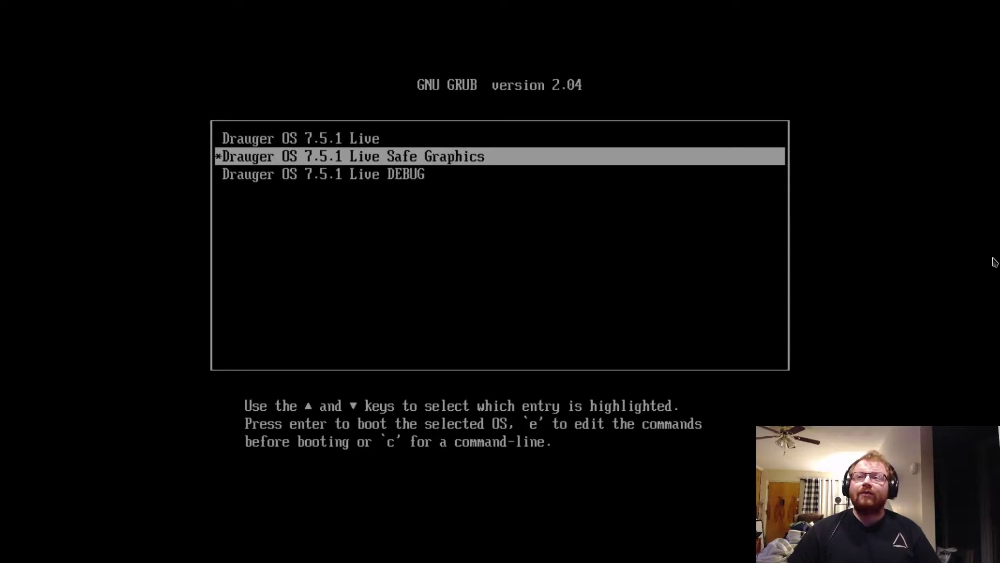
key(Down)
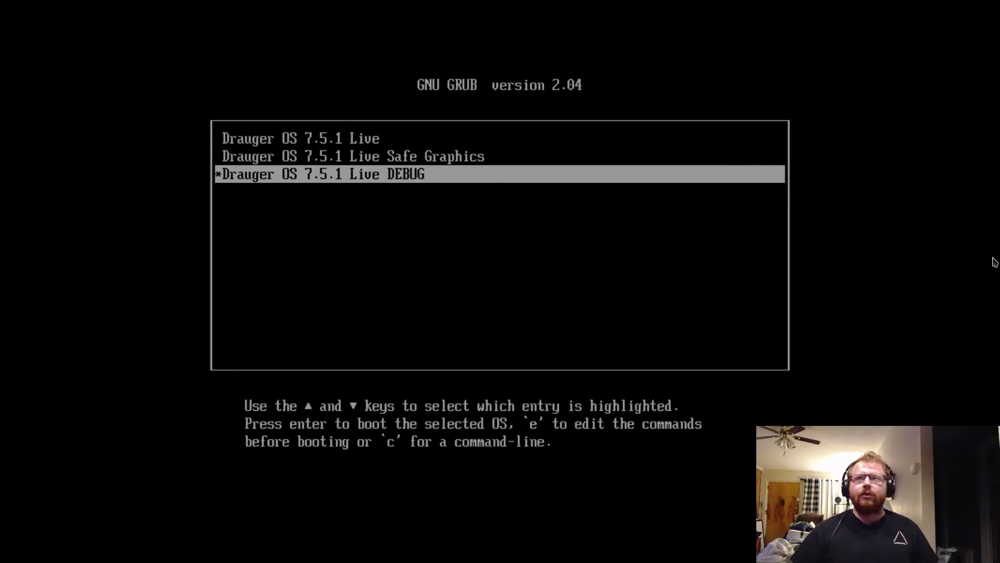
key(Up)
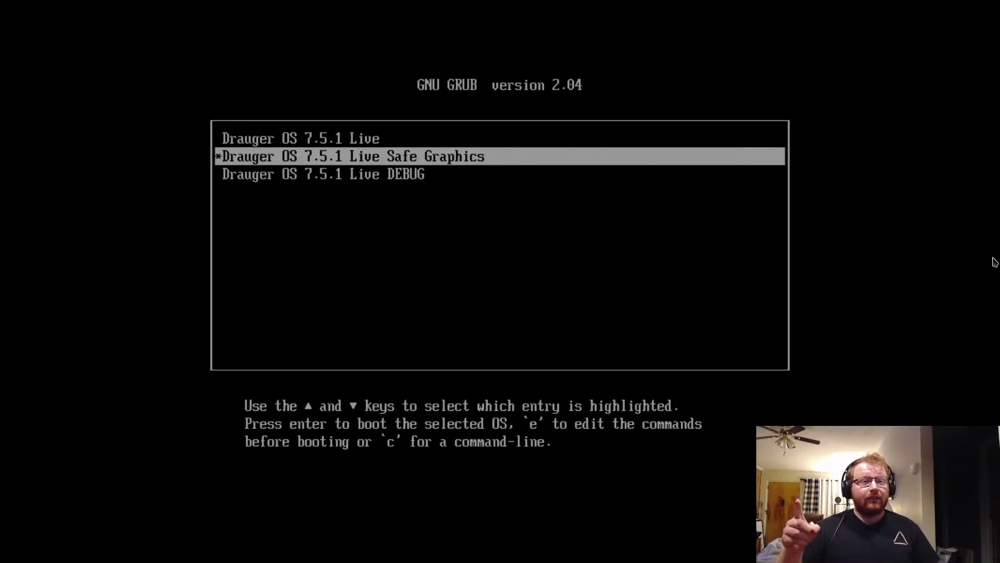
key(Up)
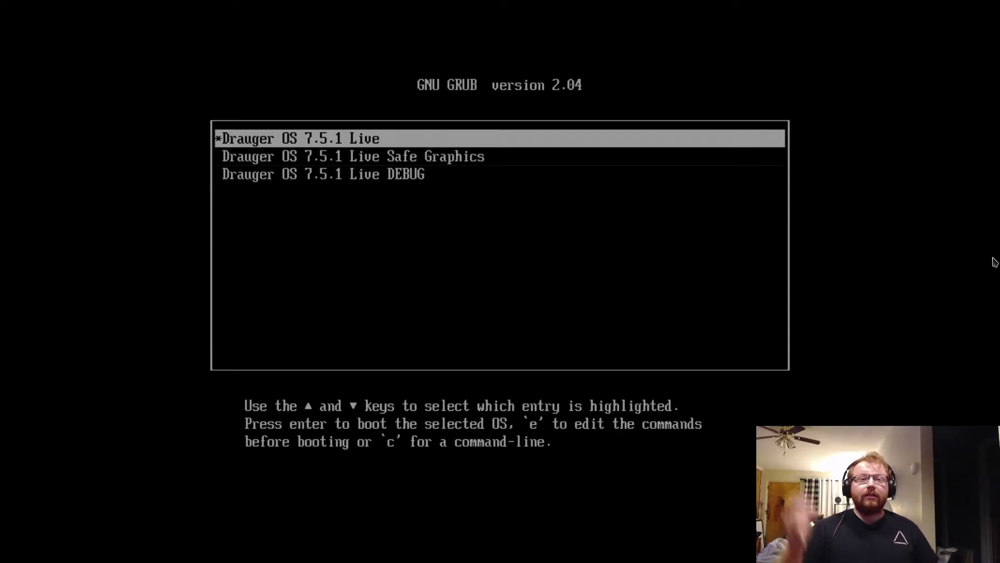
key(Return)
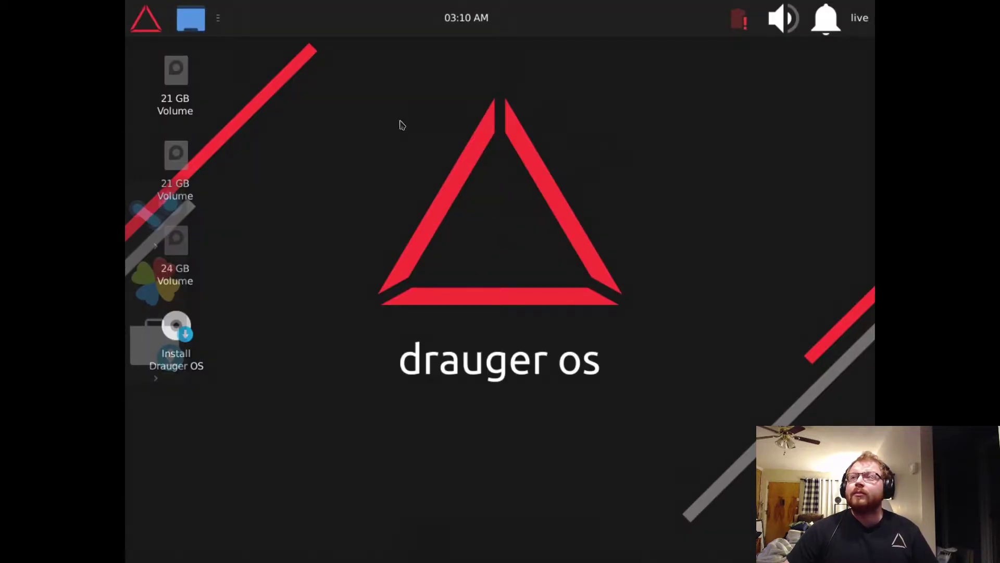
- Set the display to 1920x1080 in Settings > Display, keep the configuration, and close settings
click(160, 17)
click(346, 306)
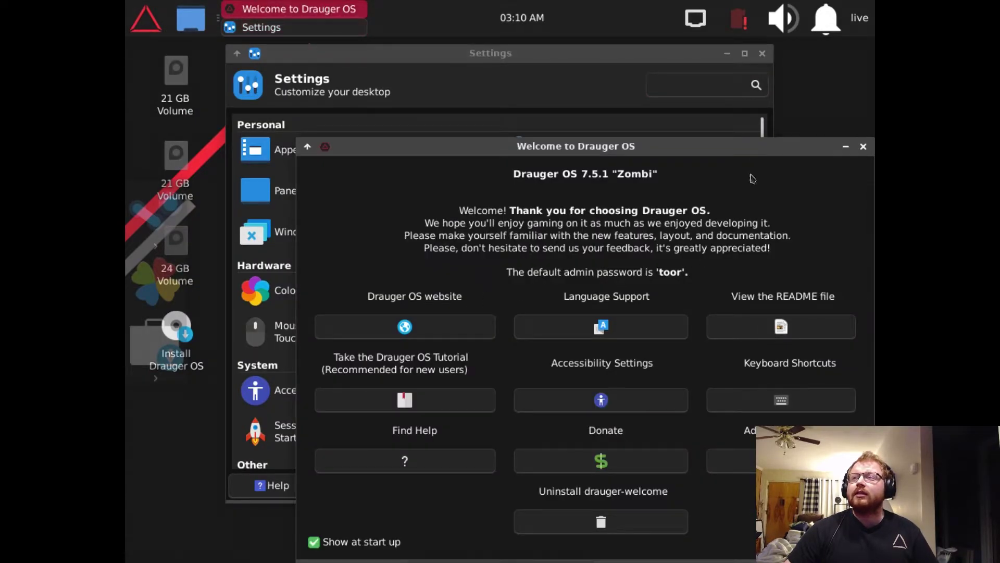
drag(688, 148, 594, 80)
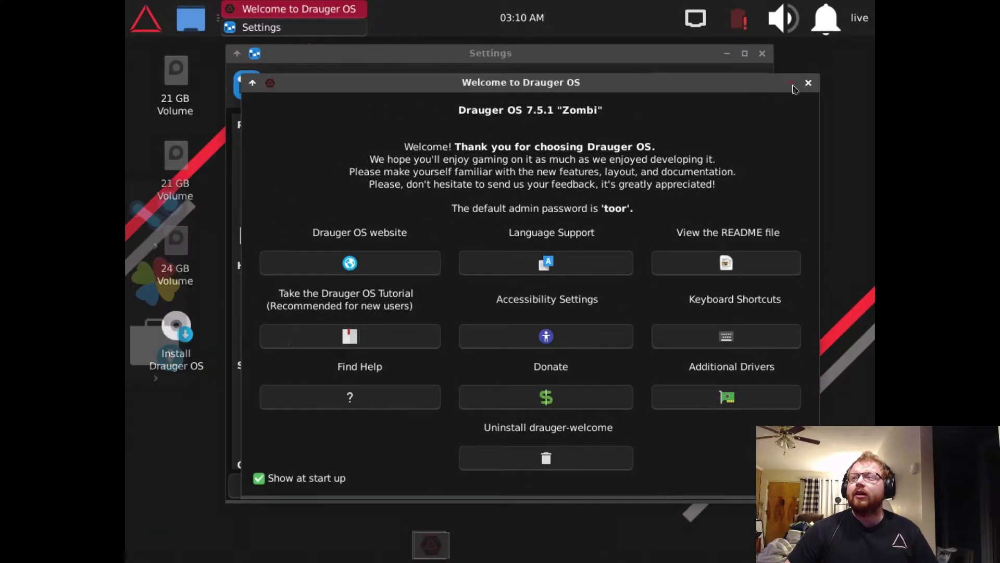
click(792, 84)
click(443, 288)
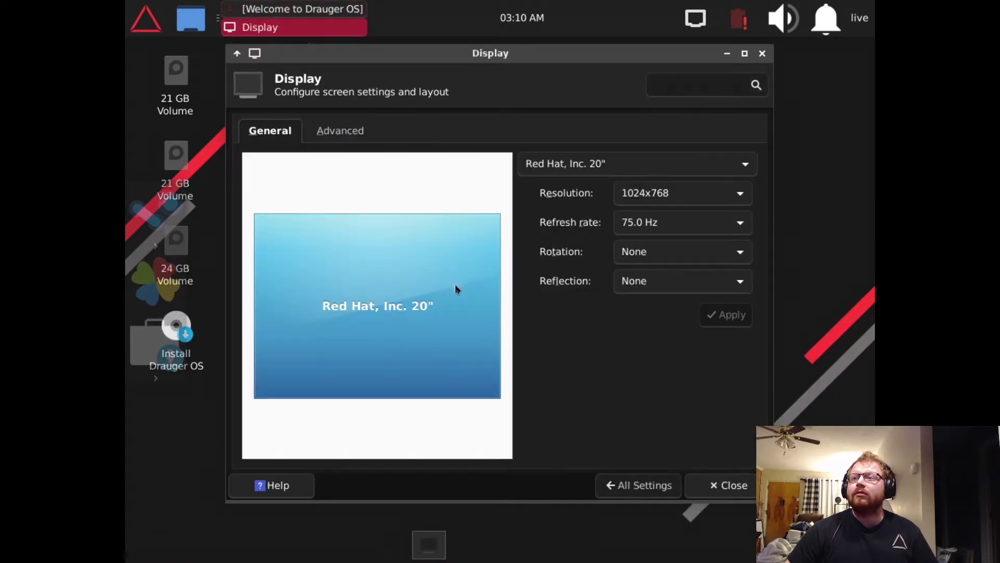
click(669, 194)
click(668, 424)
click(725, 314)
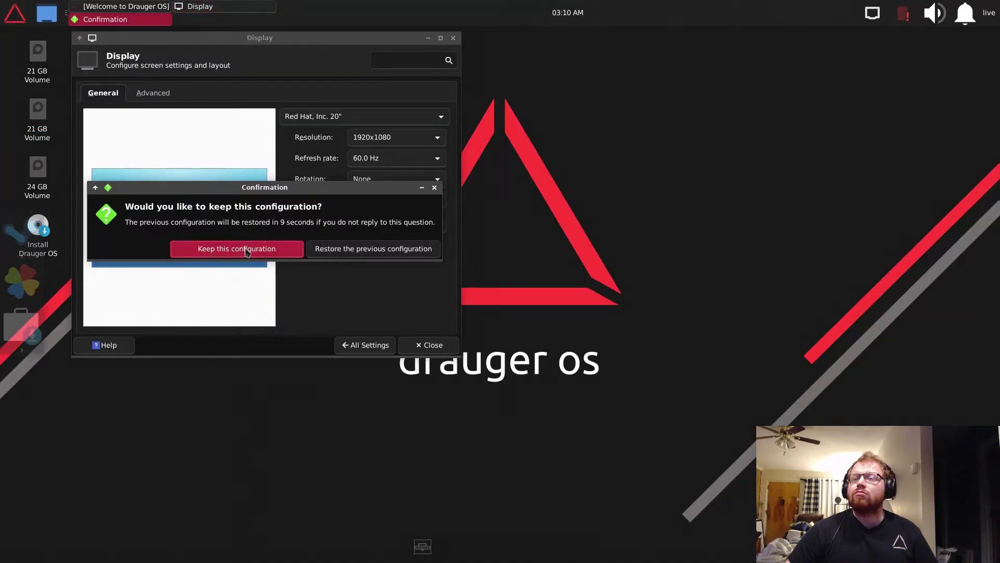
click(247, 250)
click(432, 346)
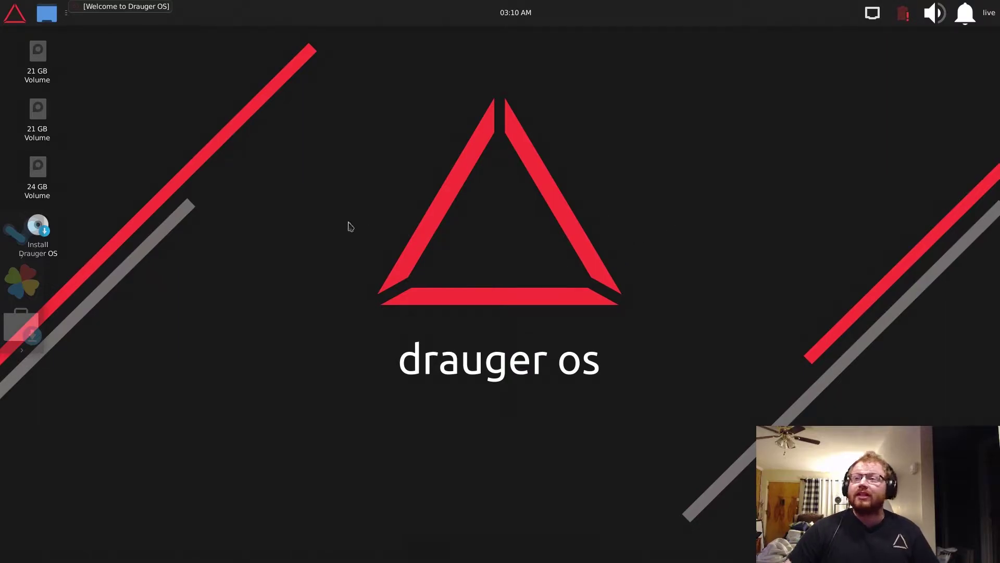
- Restore the Welcome window and drag the Install Drauger OS icon into the logo triangle
click(125, 6)
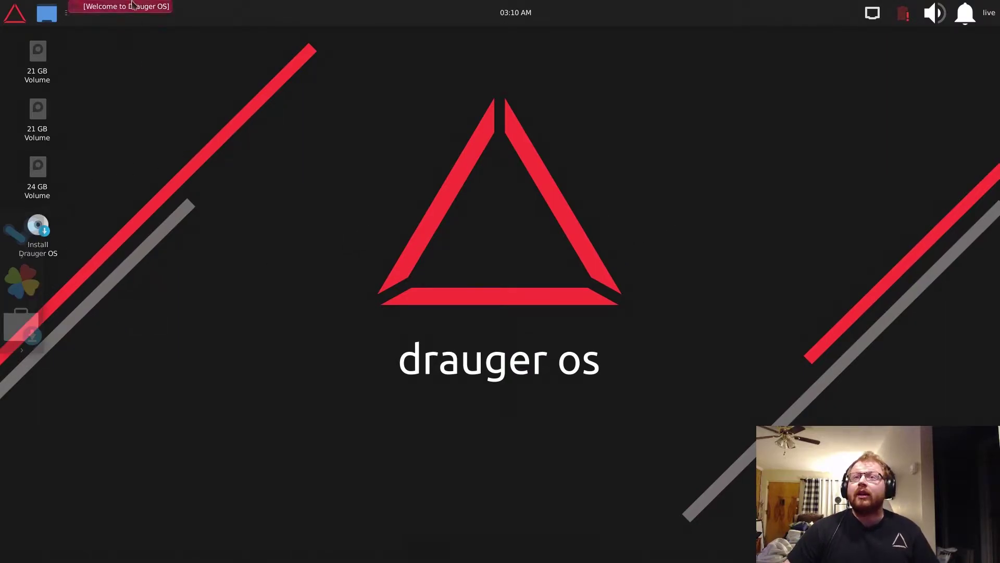
drag(300, 57, 512, 139)
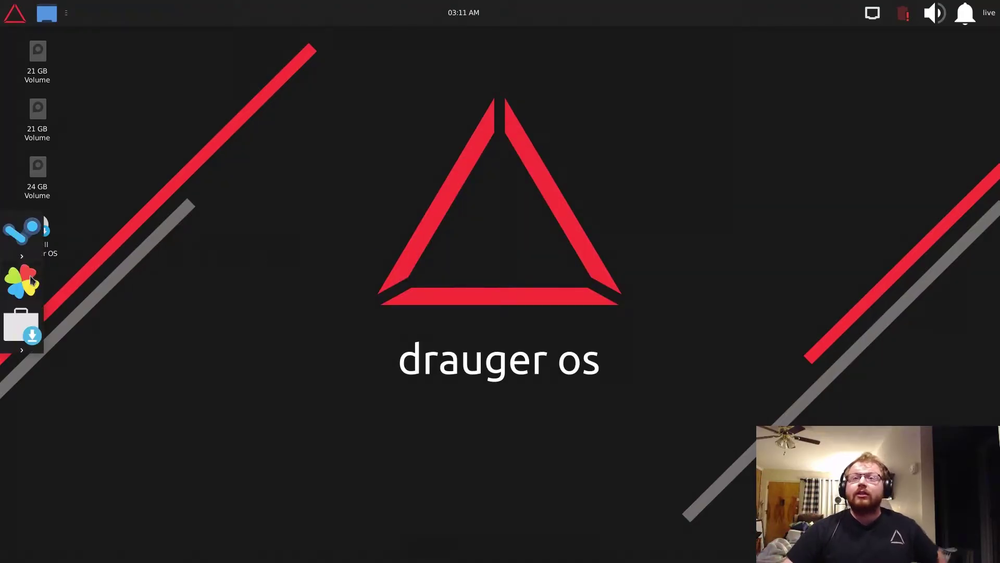
click(61, 256)
drag(58, 255, 478, 247)
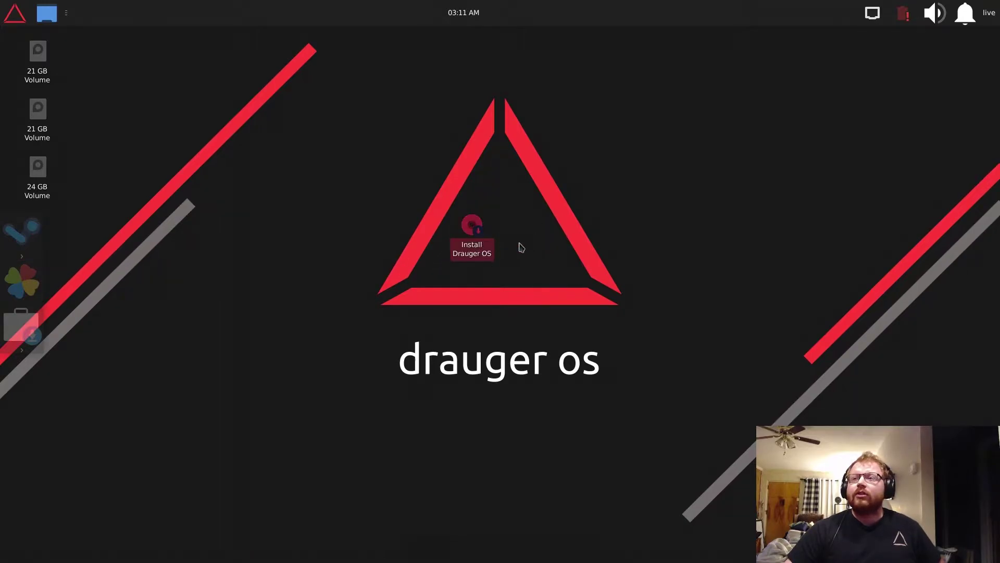
click(553, 245)
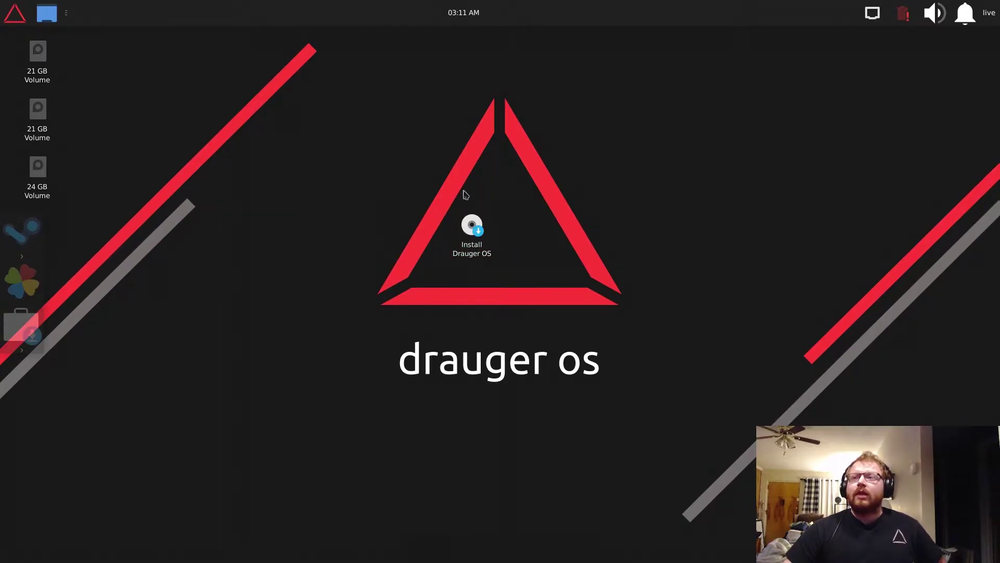
click(21, 20)
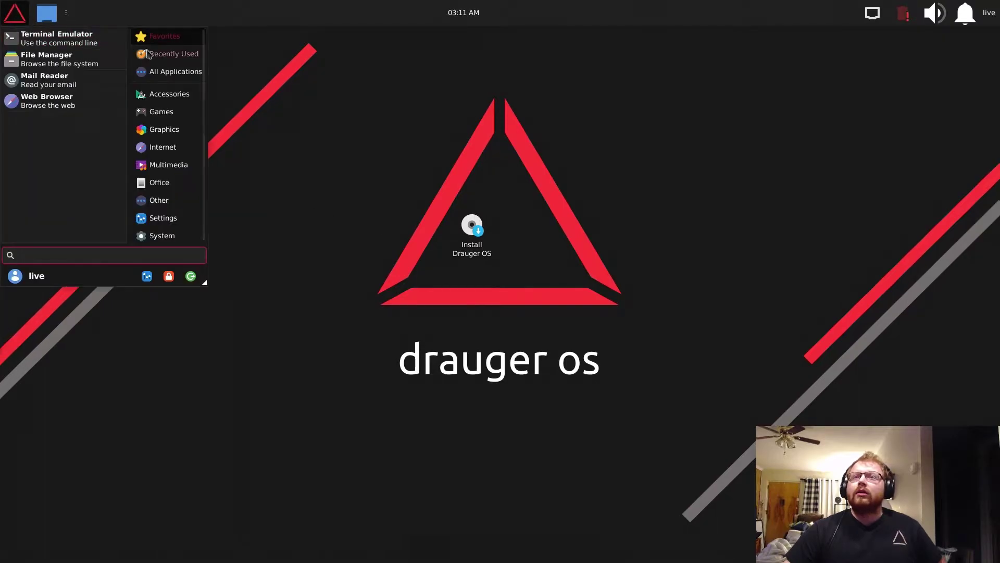
- Launch the Install Drauger OS desktop icon after browsing the System menu
click(168, 235)
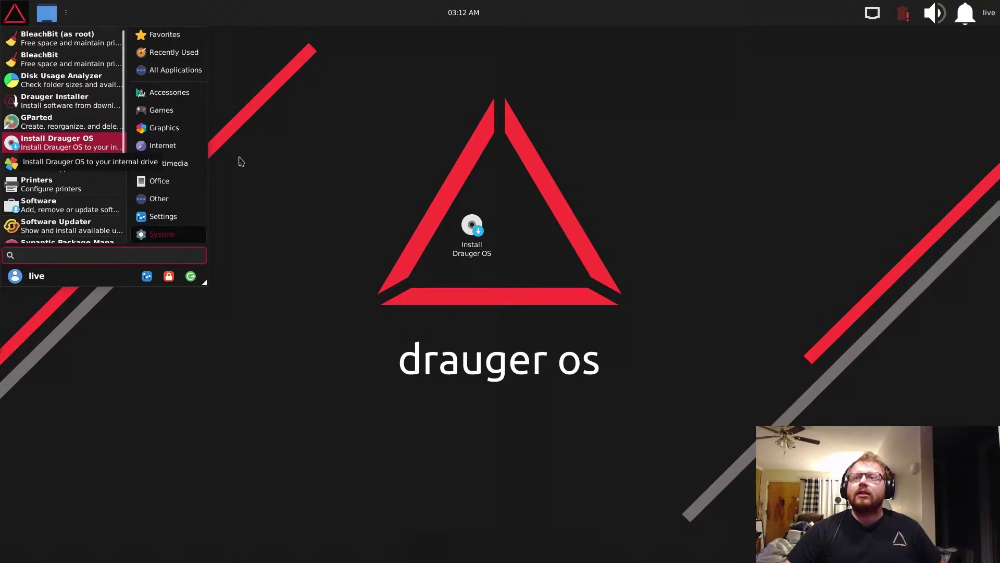
click(573, 170)
double_click(471, 226)
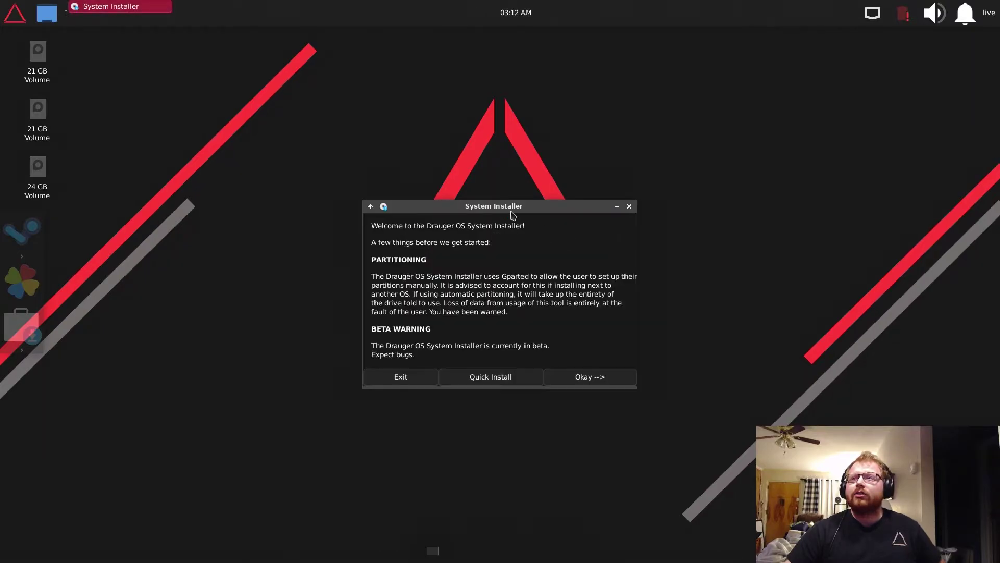
- Reposition the installer window and continue past the welcome notes to the five-segment checklist
drag(510, 210, 486, 179)
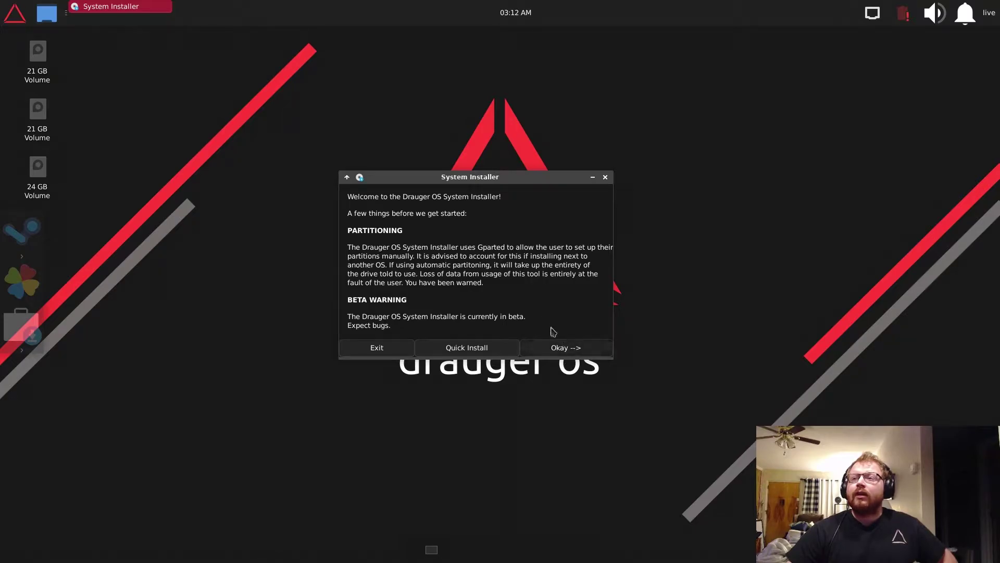
click(570, 351)
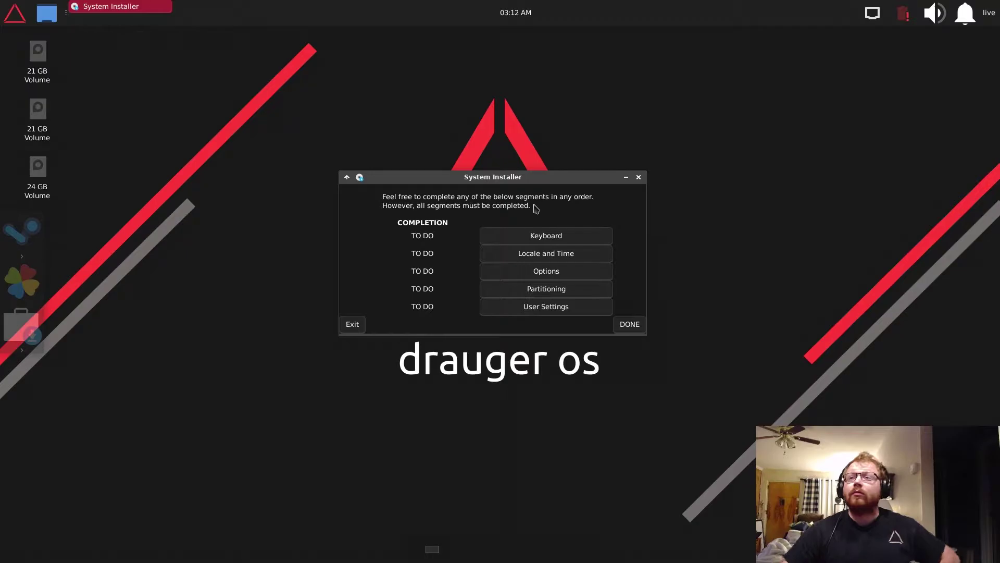
- Open the Keyboard step and choose to keep the kernel keymap as the model
click(551, 237)
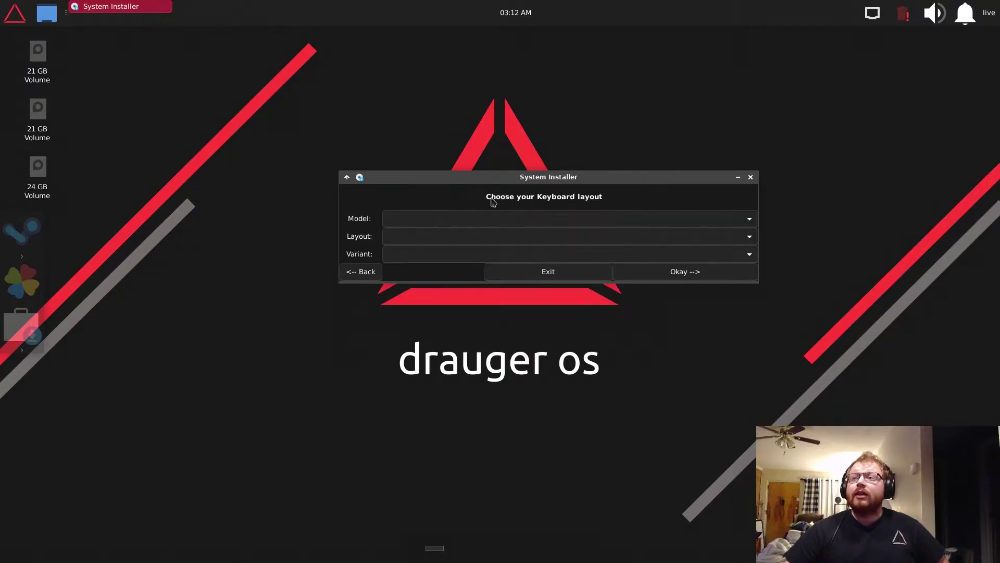
click(535, 219)
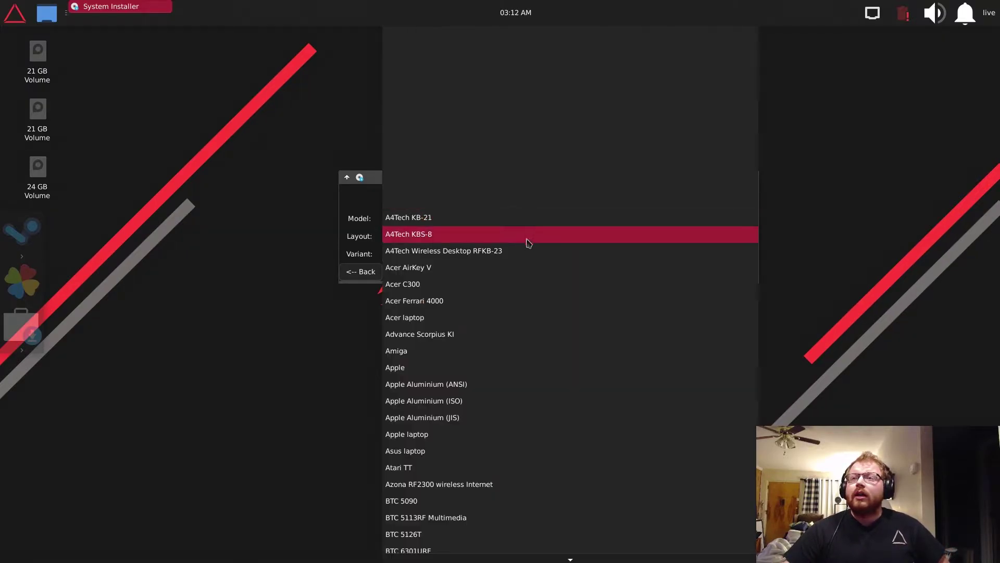
scroll(547, 388, down, 5)
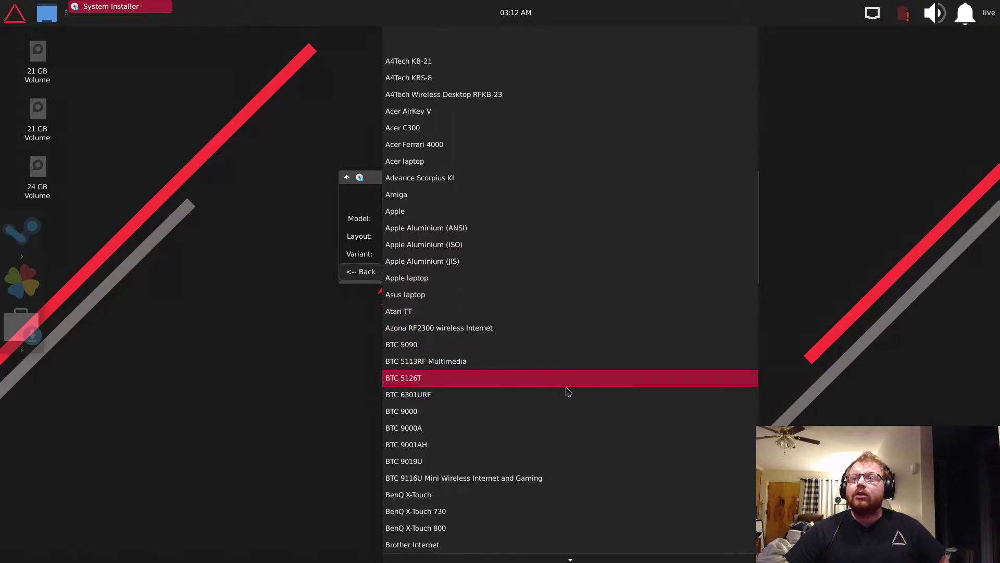
scroll(552, 391, down, 5)
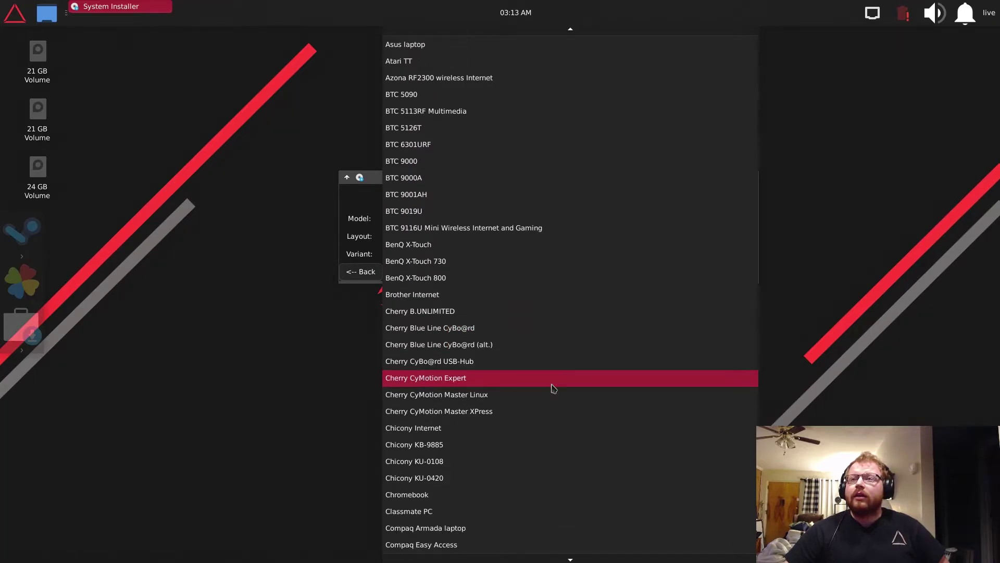
scroll(548, 387, down, 5)
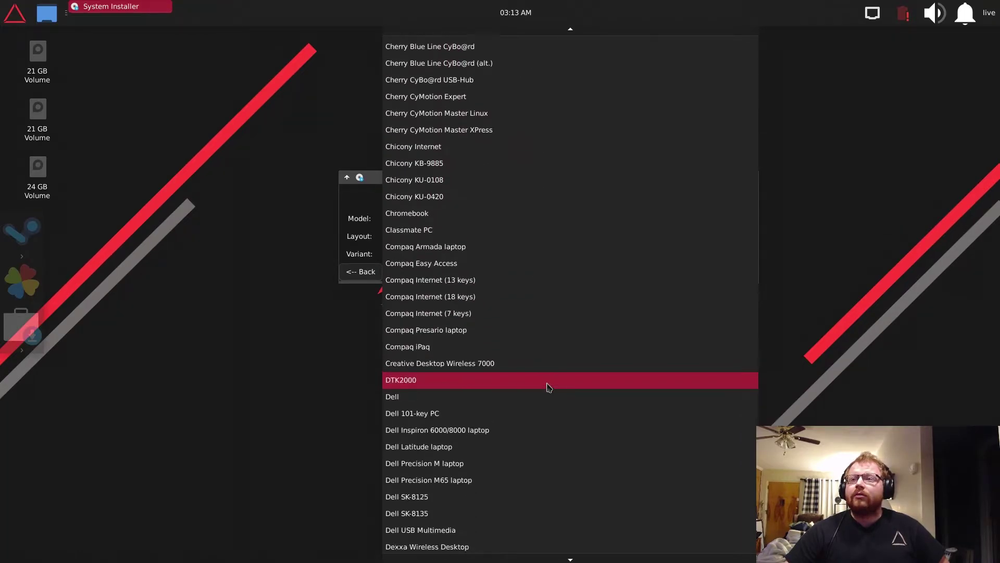
scroll(548, 385, down, 1)
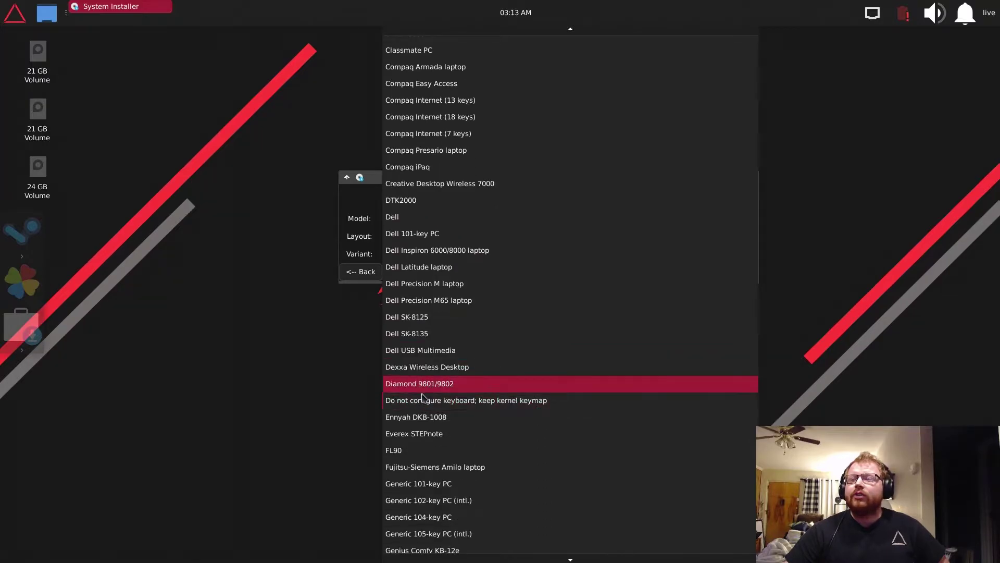
click(551, 404)
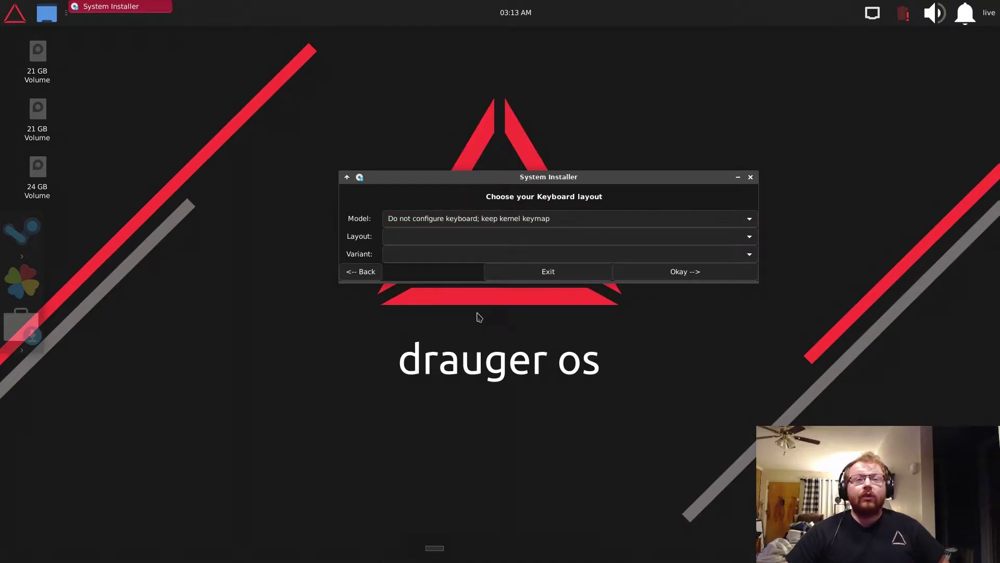
- Change the keyboard model to Acer laptop
click(519, 227)
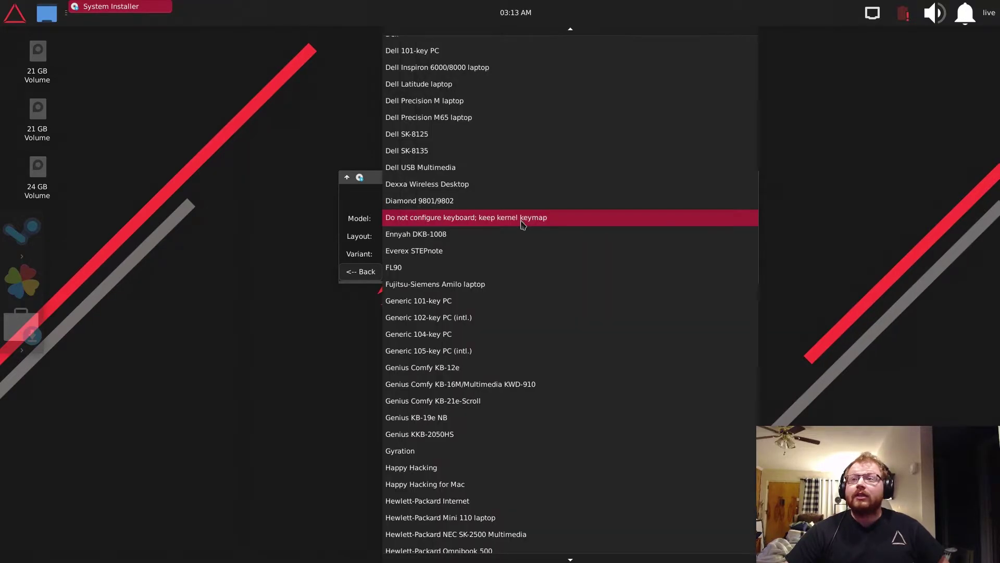
scroll(437, 252, up, 3)
scroll(554, 42, up, 5)
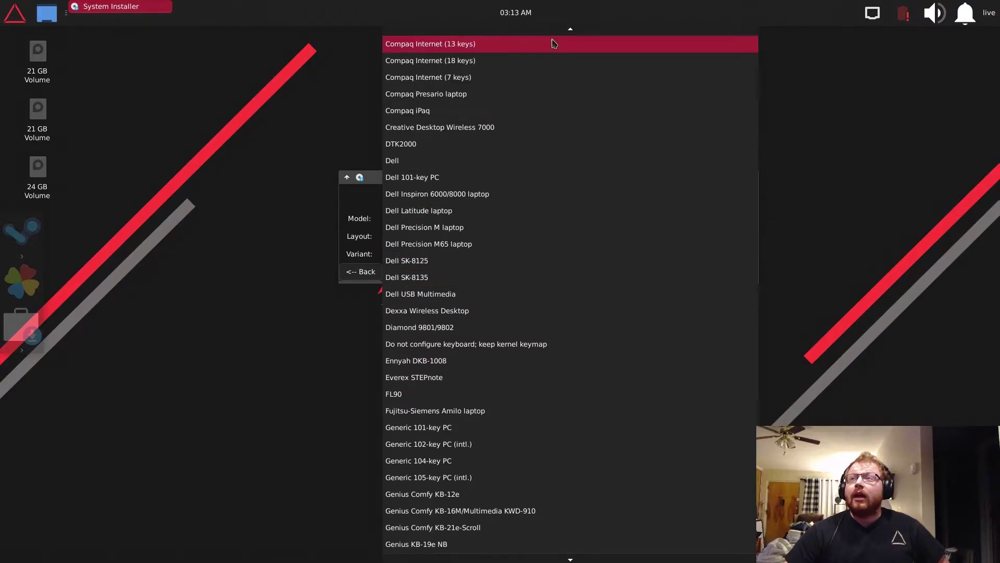
scroll(465, 170, up, 9)
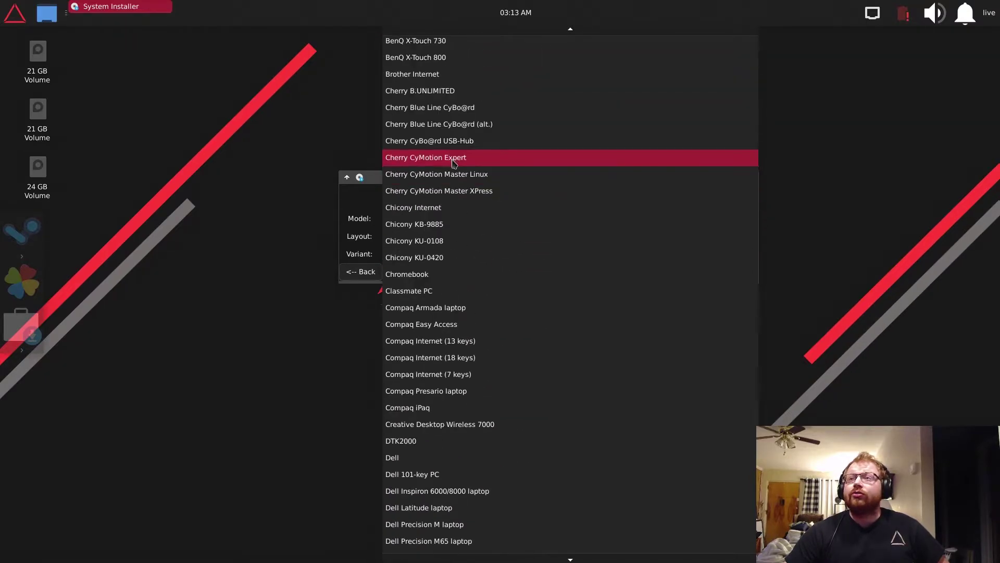
scroll(467, 144, up, 3)
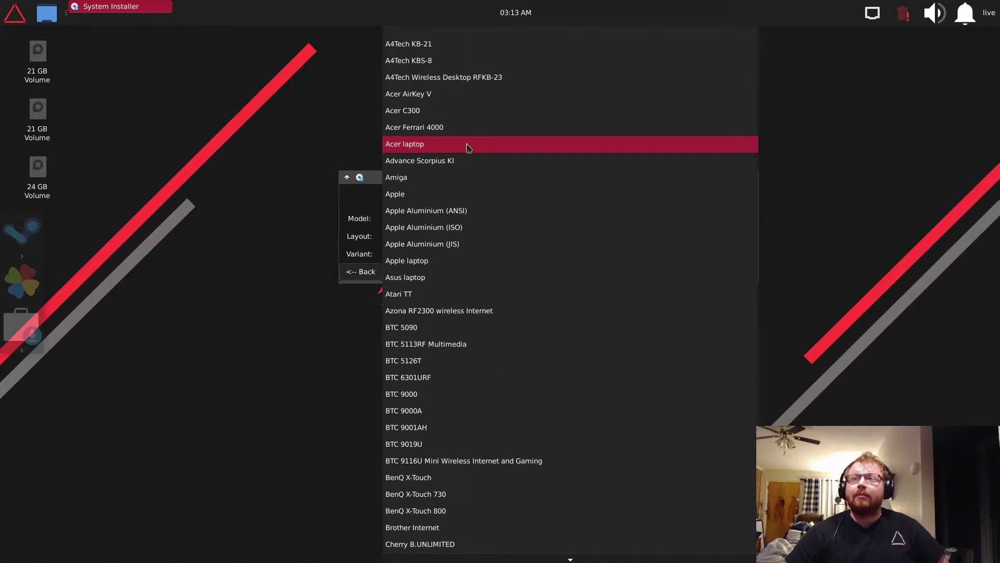
click(467, 145)
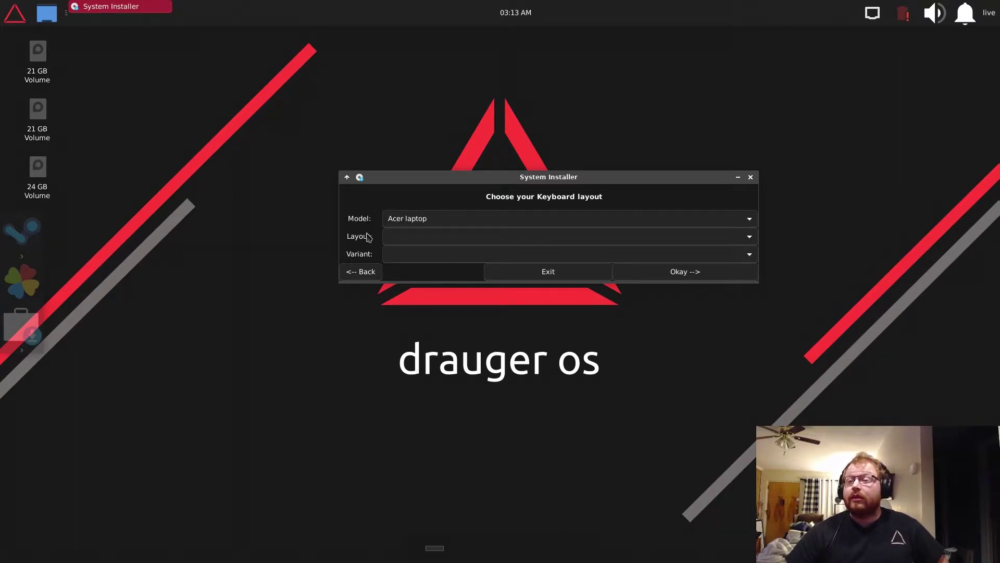
- Set the keyboard layout to English (UK), briefly trying English (US) and leaving the variant empty
click(417, 236)
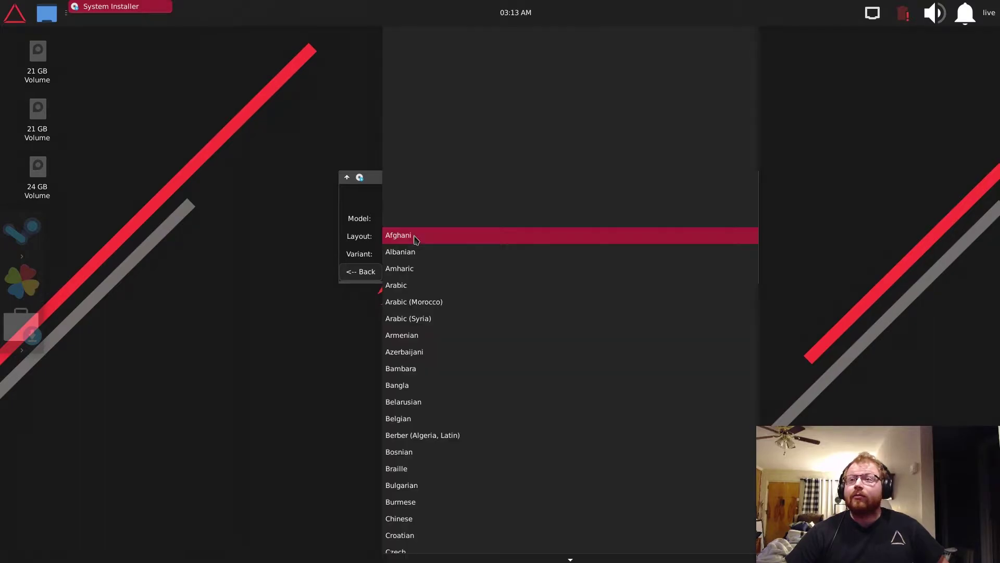
scroll(472, 437, down, 3)
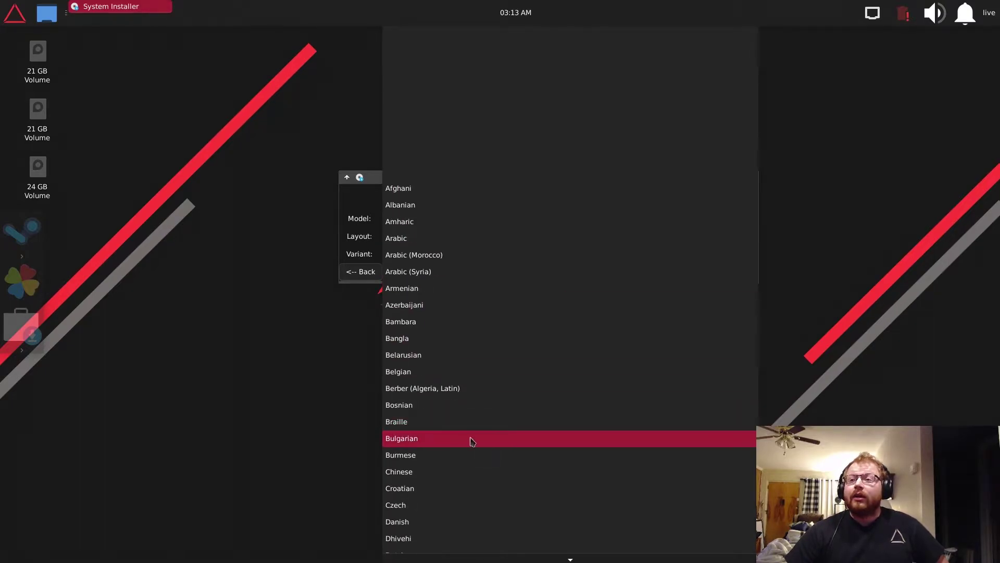
scroll(495, 440, down, 5)
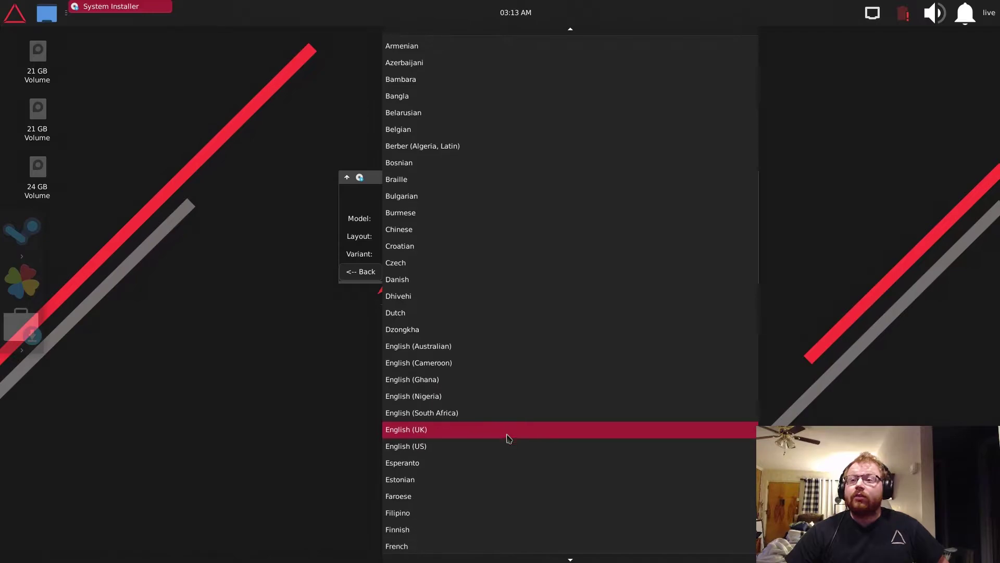
scroll(532, 343, down, 3)
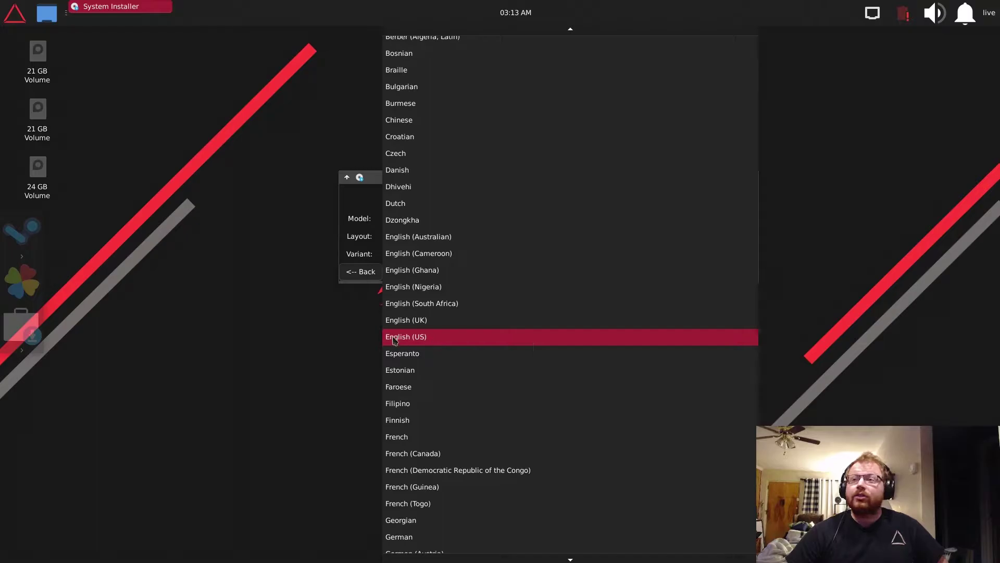
click(430, 337)
click(420, 259)
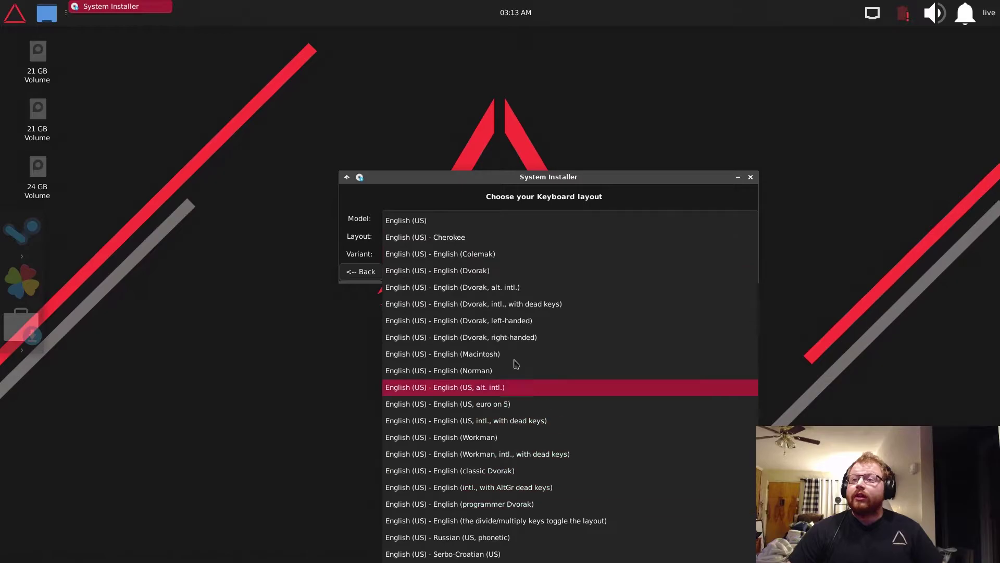
click(365, 205)
click(449, 235)
click(451, 221)
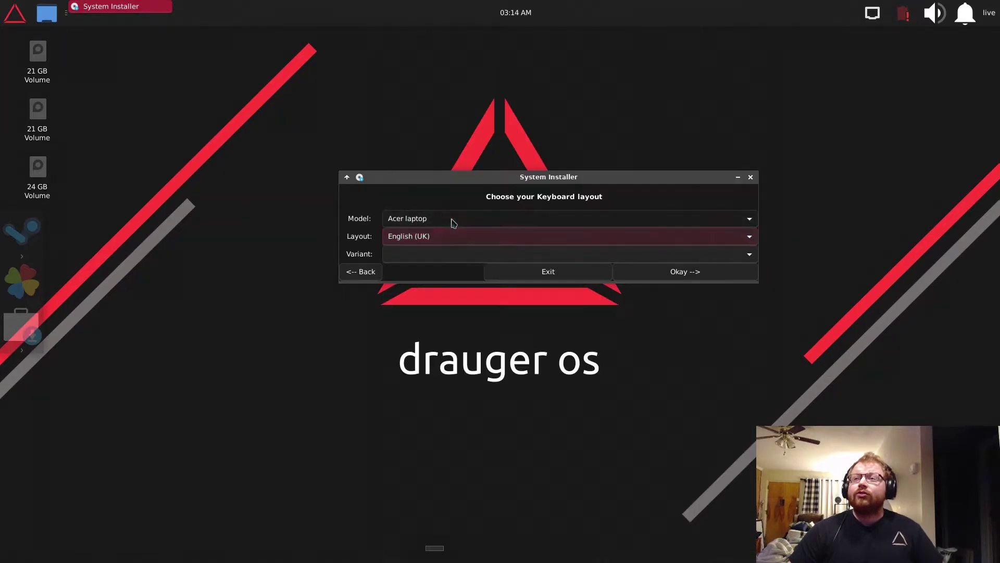
click(426, 256)
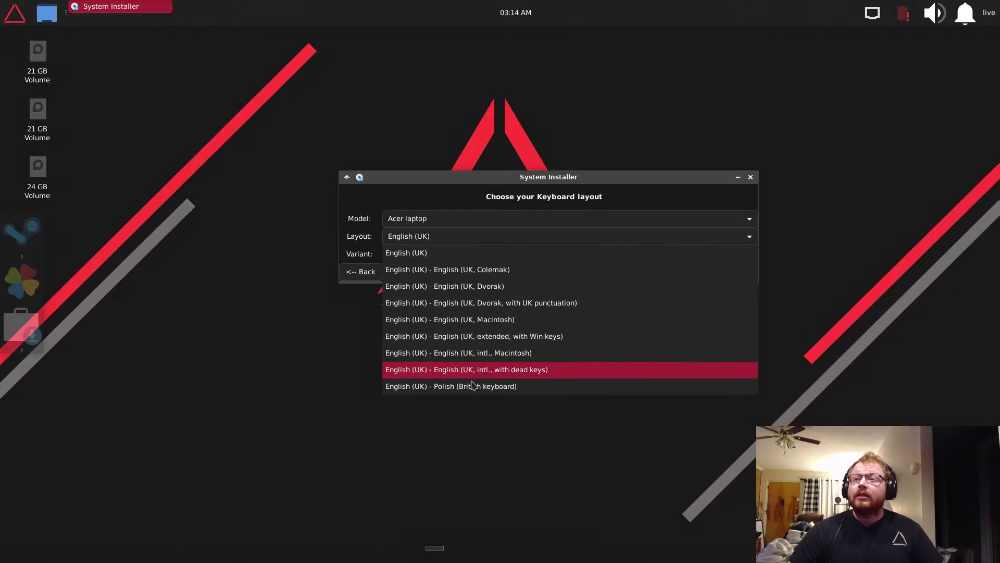
- Use English (US) layout with the 'English (US, euro on 5)' variant and confirm the keyboard step
click(393, 252)
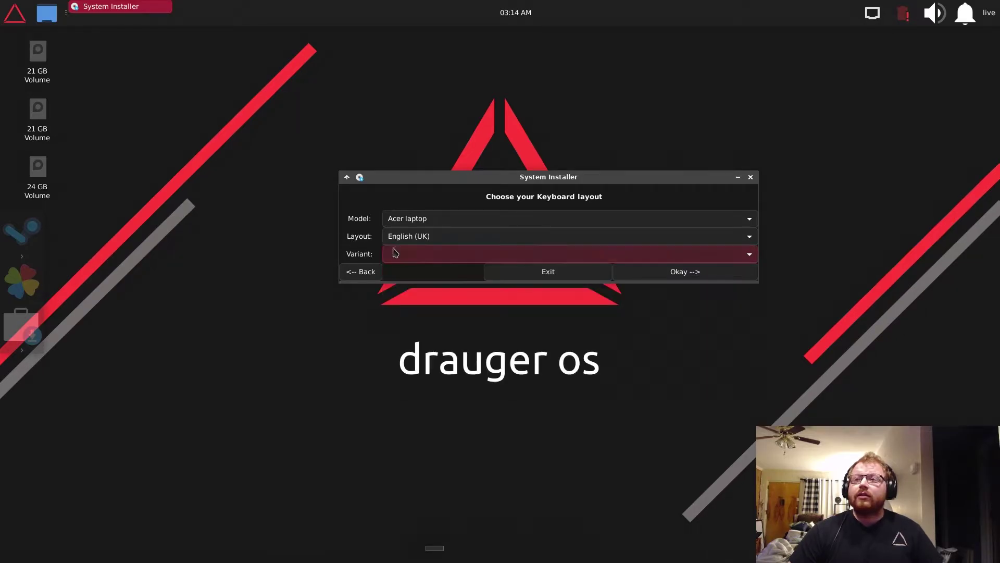
click(404, 236)
click(414, 251)
click(416, 254)
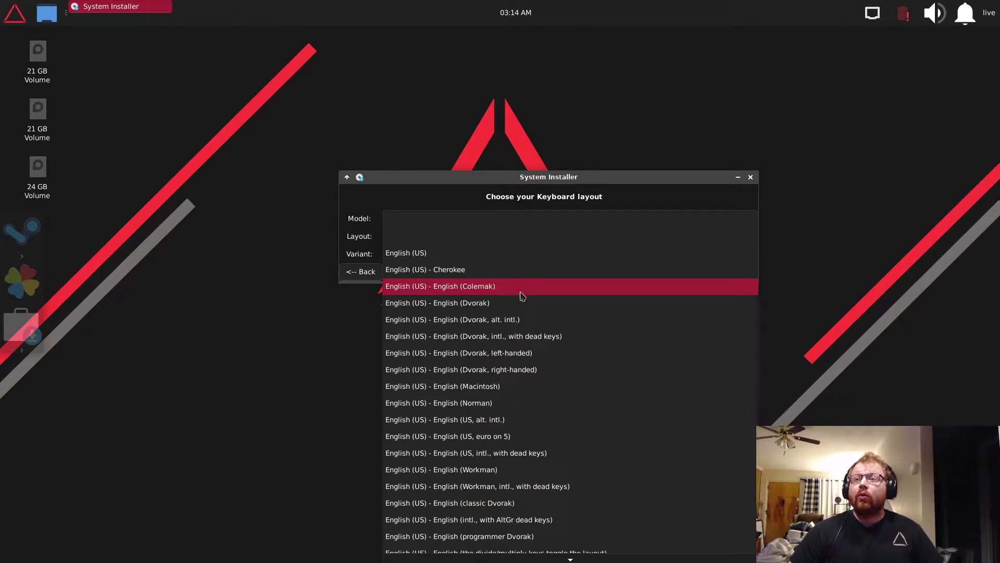
scroll(537, 475, down, 2)
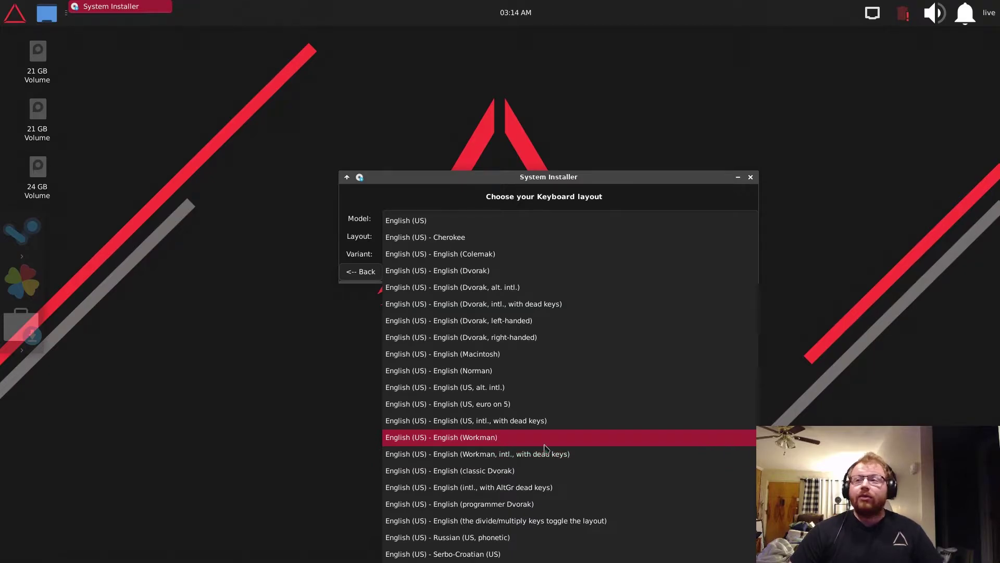
click(576, 406)
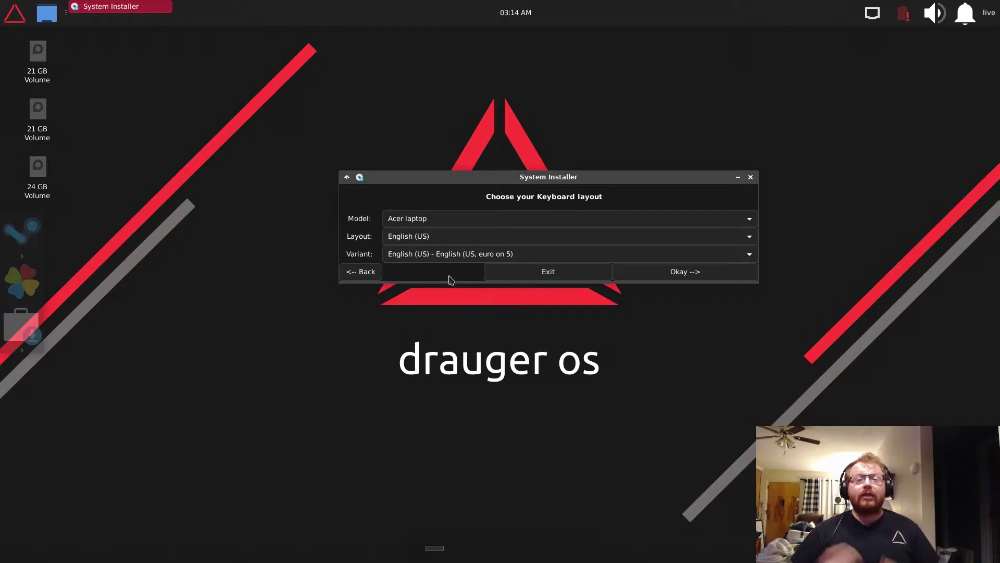
click(681, 272)
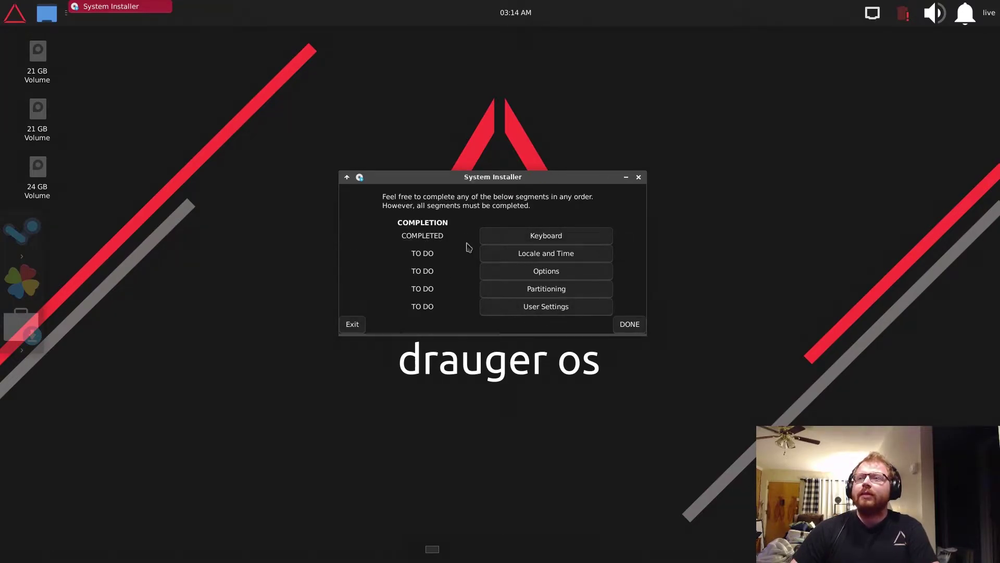
- Open the Locale and Time step and choose English as the language
click(573, 257)
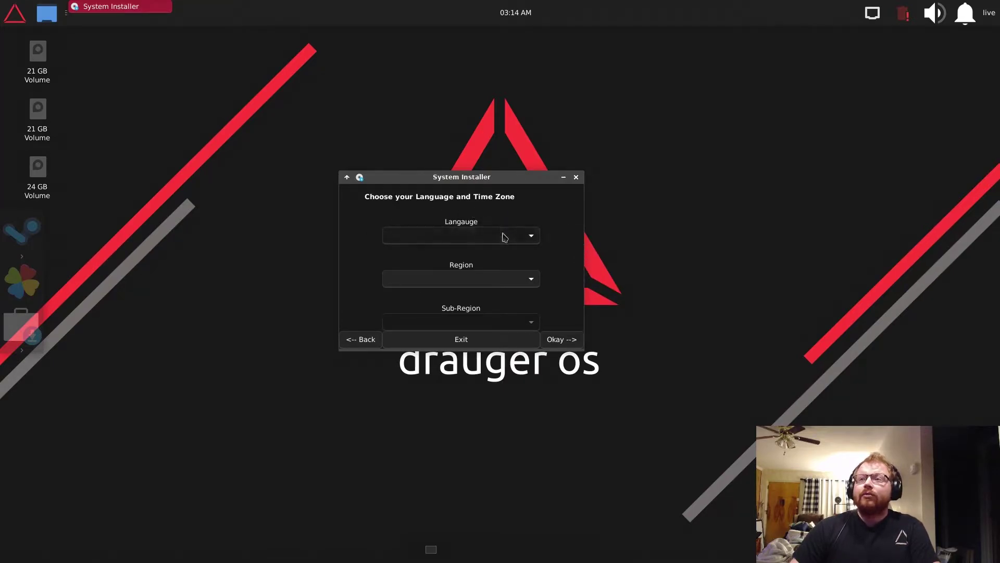
click(503, 235)
scroll(443, 404, down, 3)
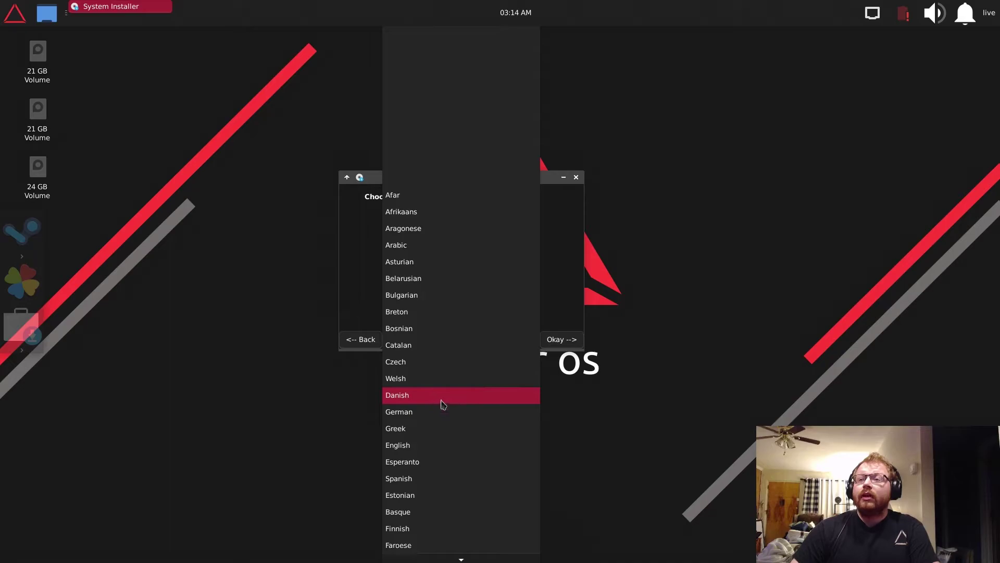
click(443, 404)
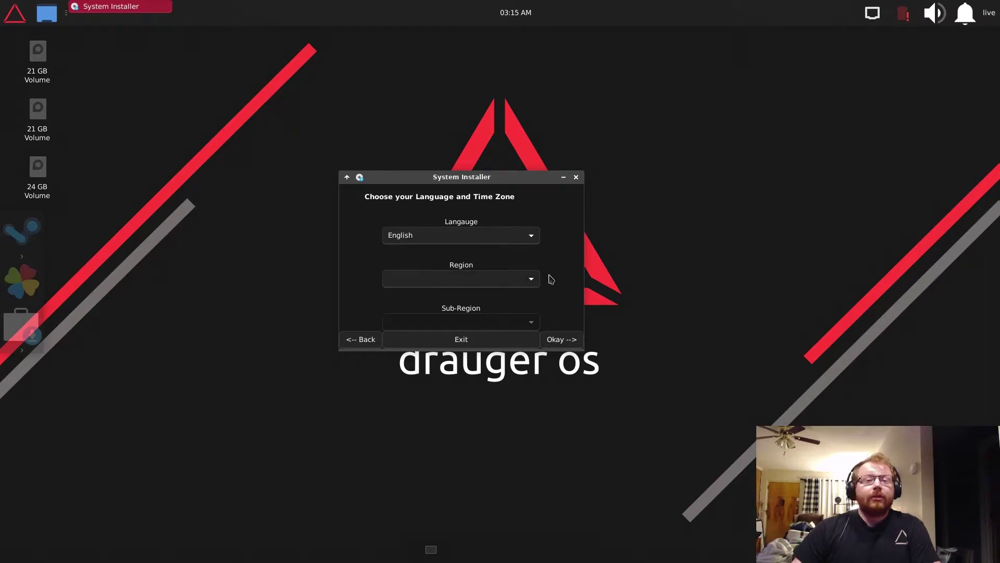
- Set the time zone region to America with New_York as the sub-region
click(501, 280)
click(502, 281)
click(521, 280)
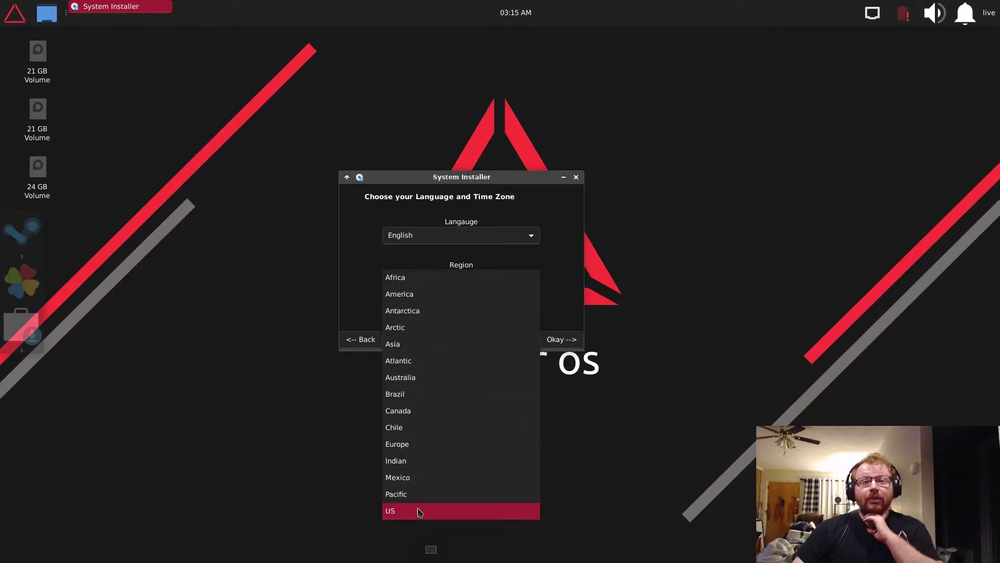
click(414, 295)
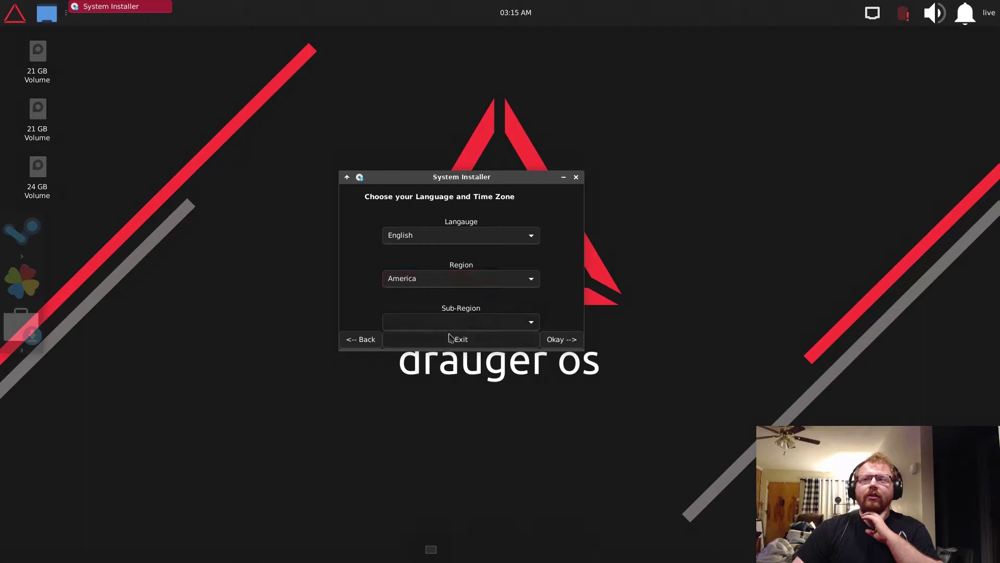
click(456, 323)
scroll(447, 412, down, 5)
scroll(448, 408, down, 10)
scroll(449, 405, down, 8)
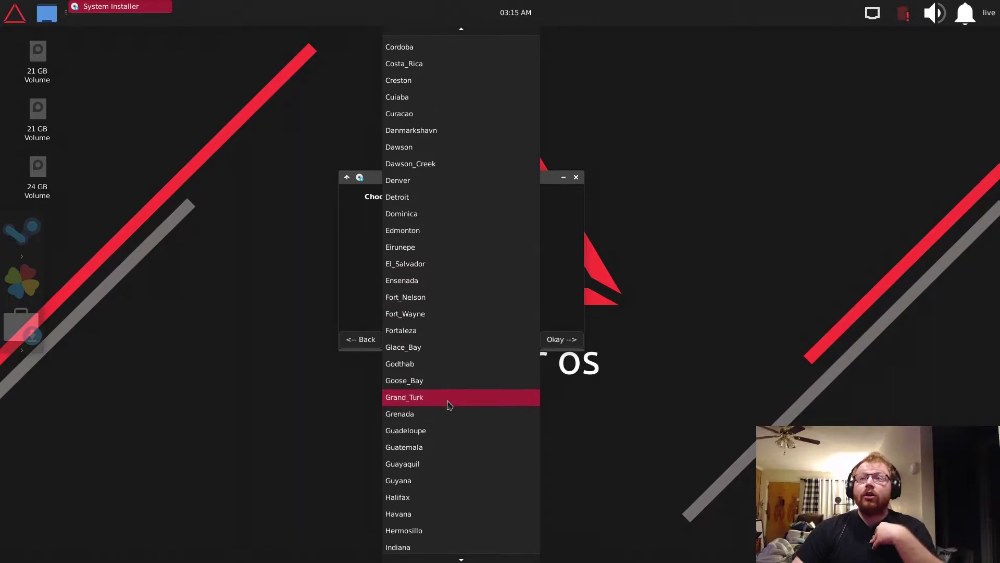
scroll(449, 404, down, 10)
scroll(436, 433, down, 6)
scroll(436, 434, down, 6)
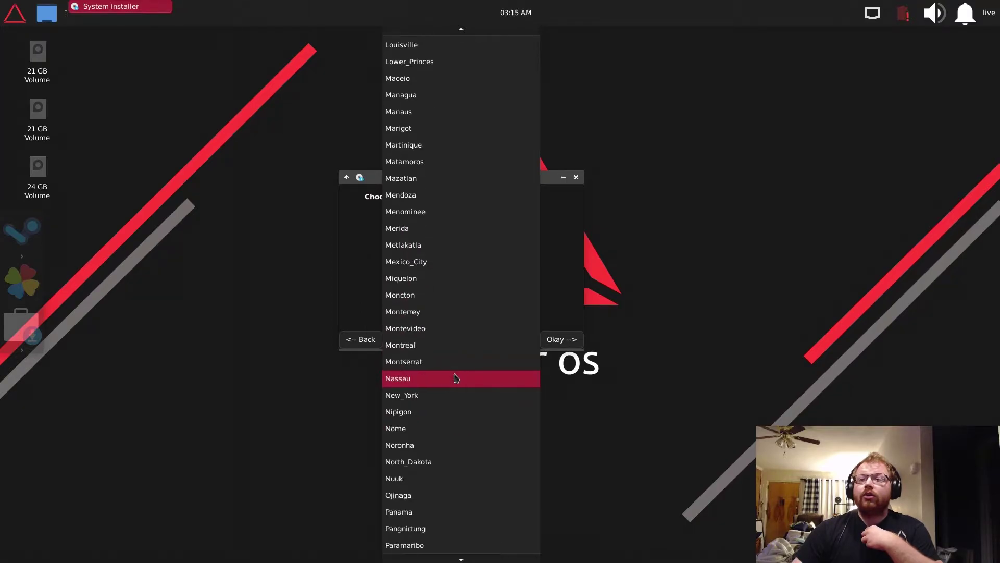
scroll(450, 419, down, 2)
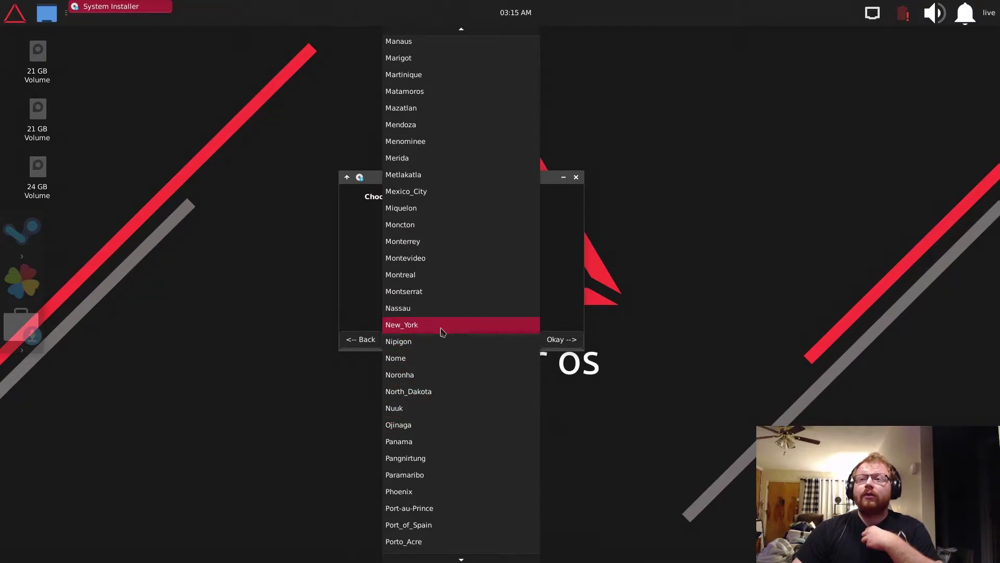
click(442, 332)
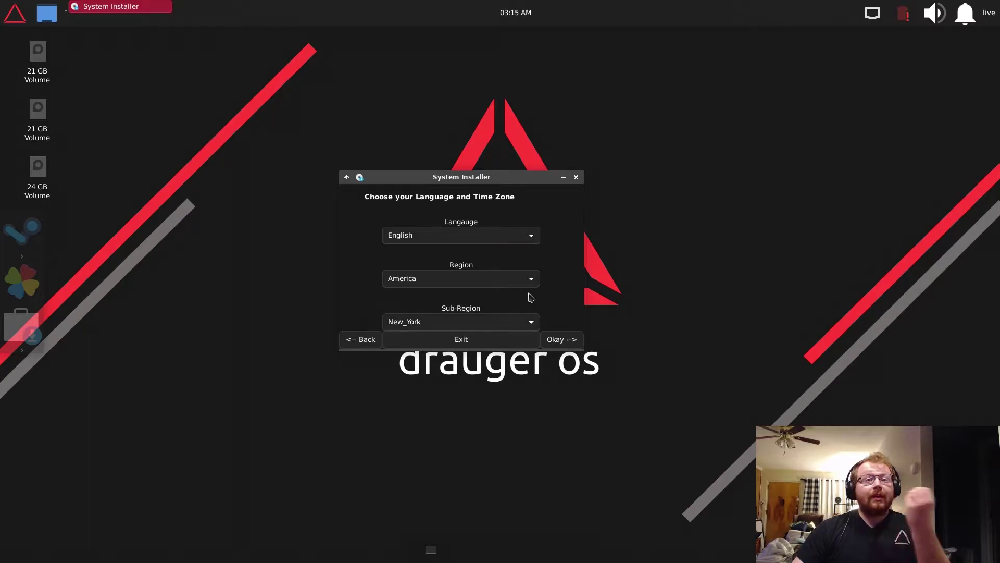
- Change the time zone to region US, sub-region Eastern, and confirm Locale and Time
click(494, 287)
click(400, 494)
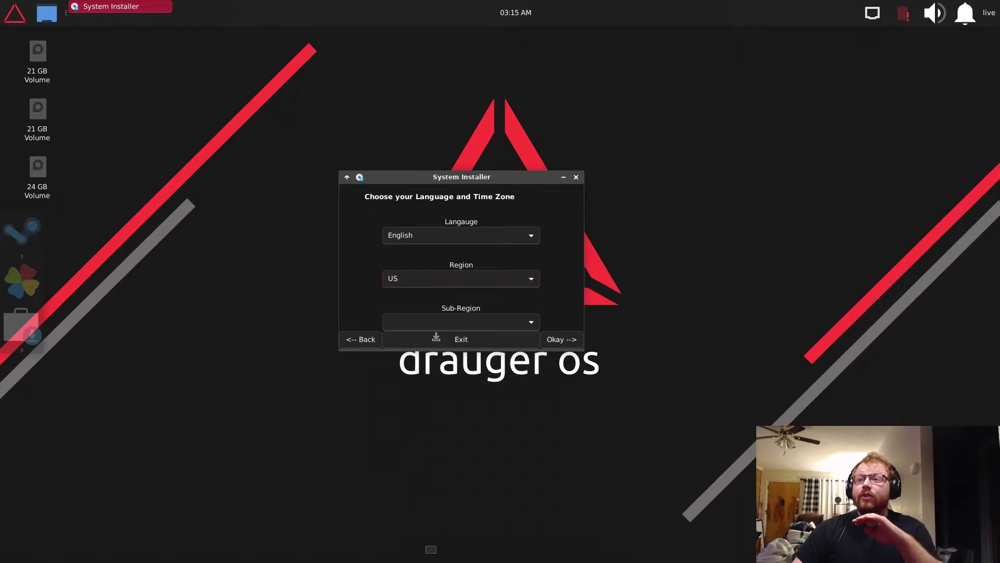
click(467, 323)
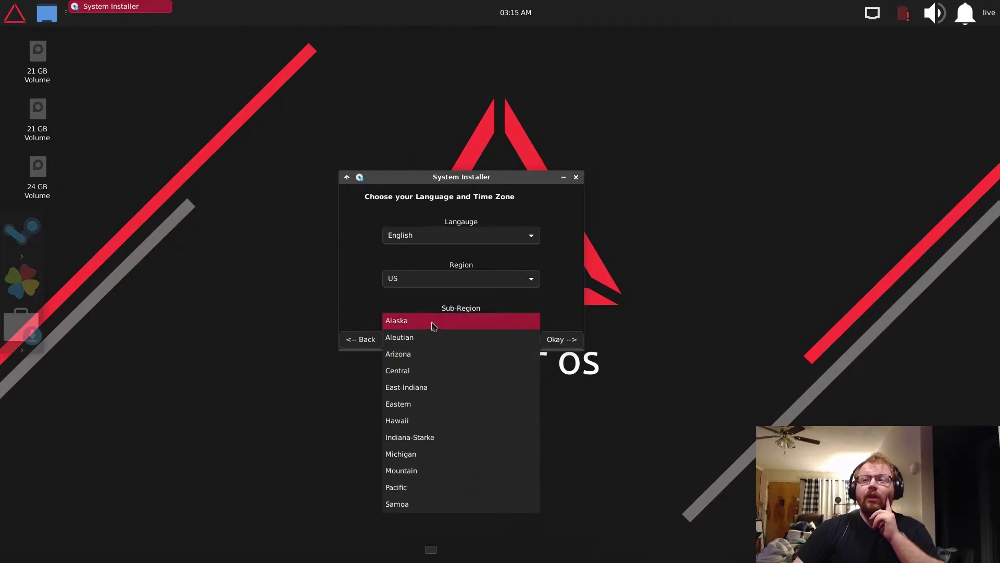
click(433, 405)
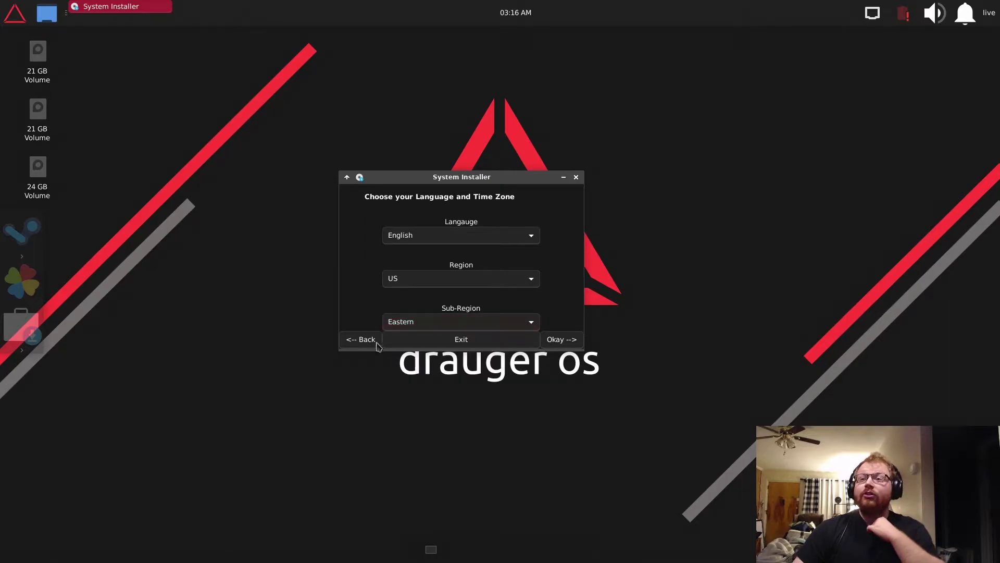
click(573, 339)
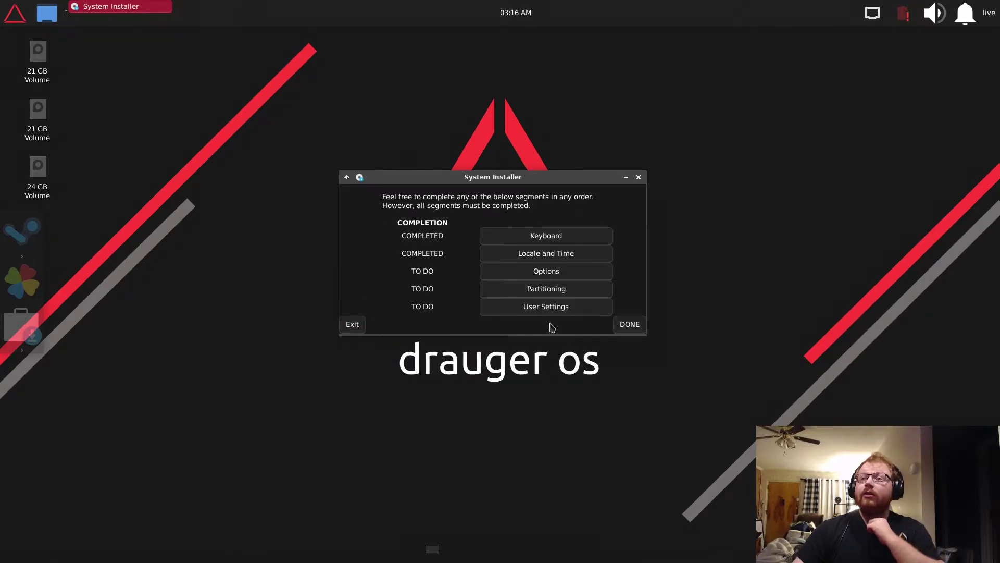
click(545, 270)
- Confirm Options with restricted extras, update before reboot and auto-login all unchecked
drag(489, 181, 479, 202)
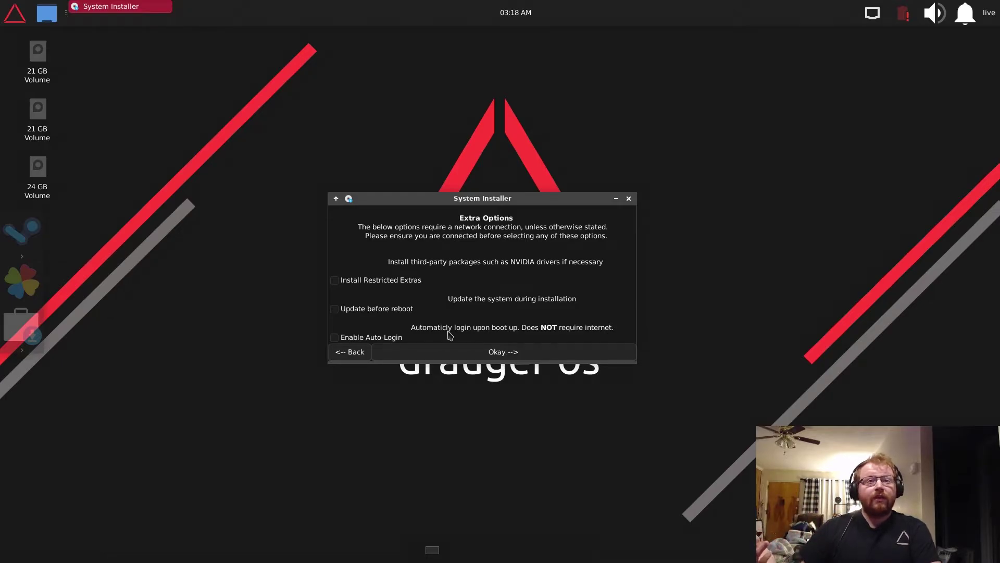
click(508, 351)
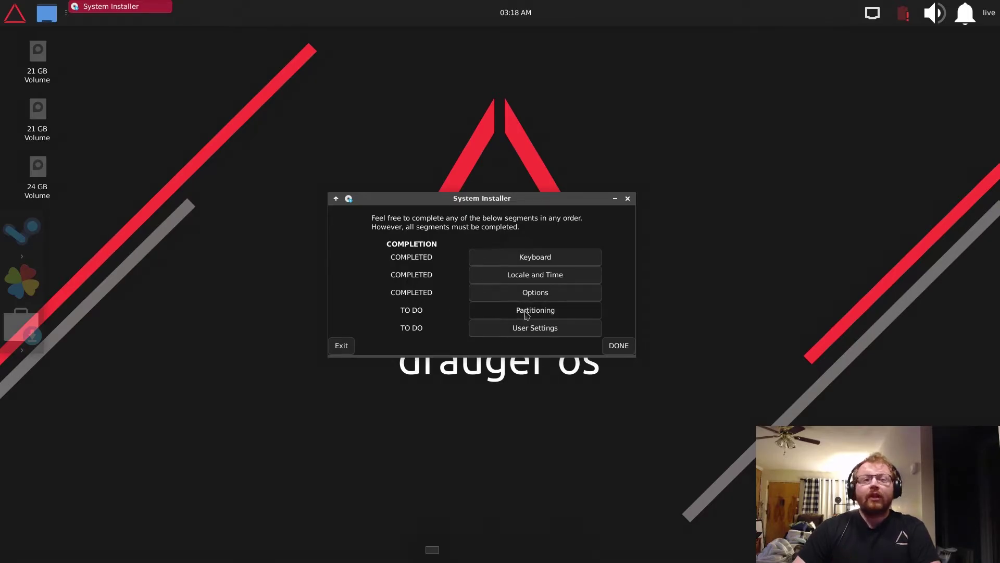
- Open the Partitioning step showing the automatic versus manual partitioning choice
click(527, 315)
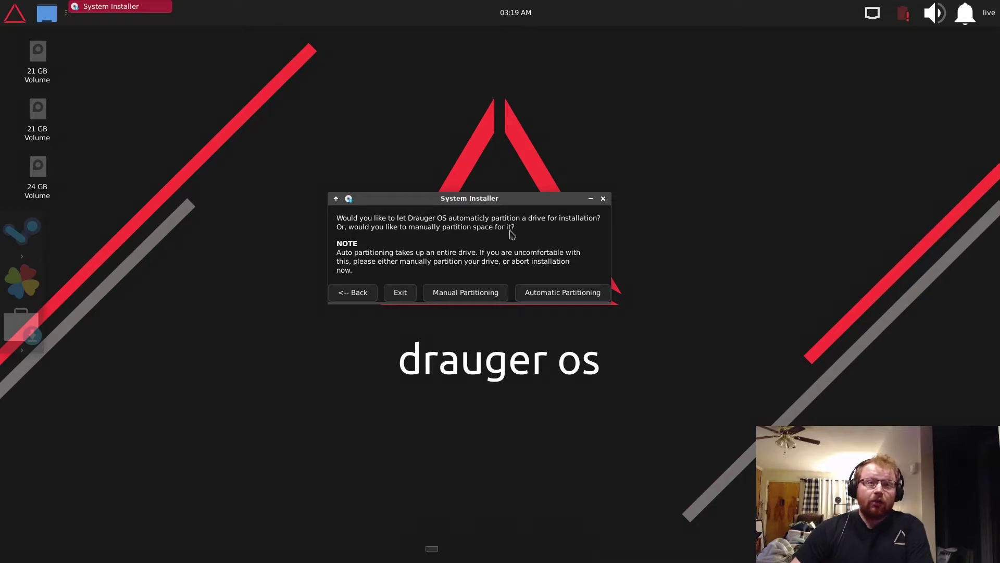
- Choose manual partitioning with /dev/sda, the 64G drive, as the install target
click(562, 293)
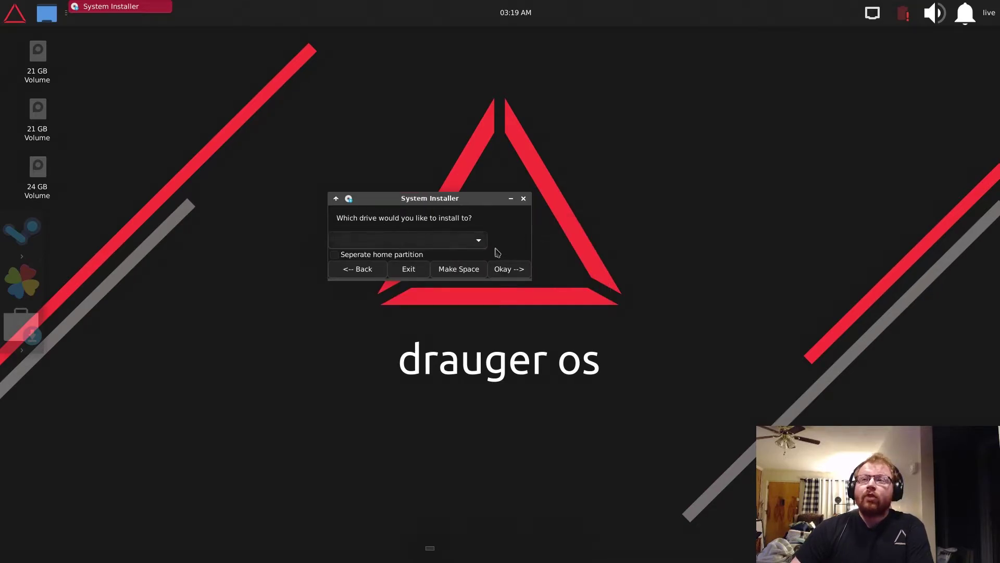
click(472, 246)
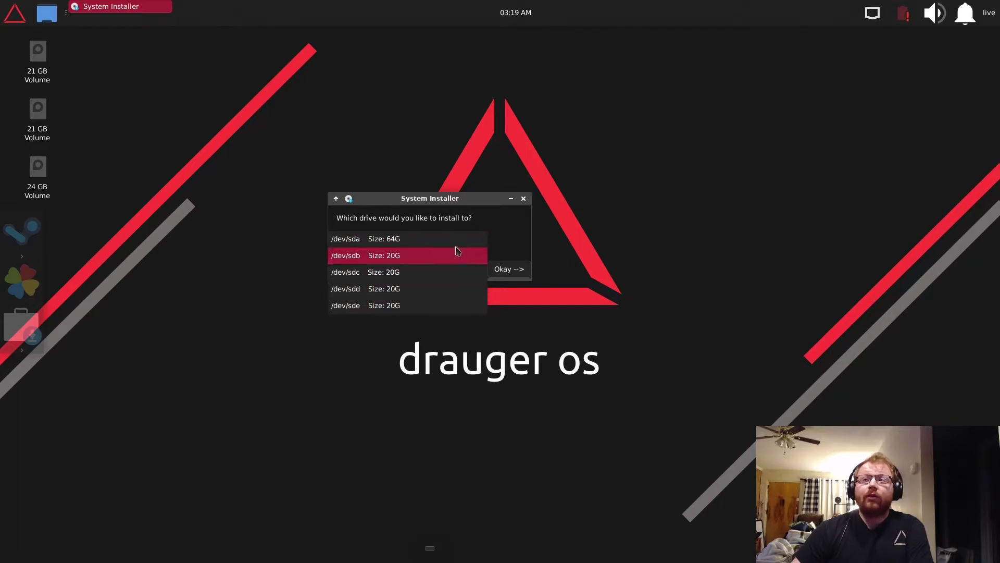
click(401, 246)
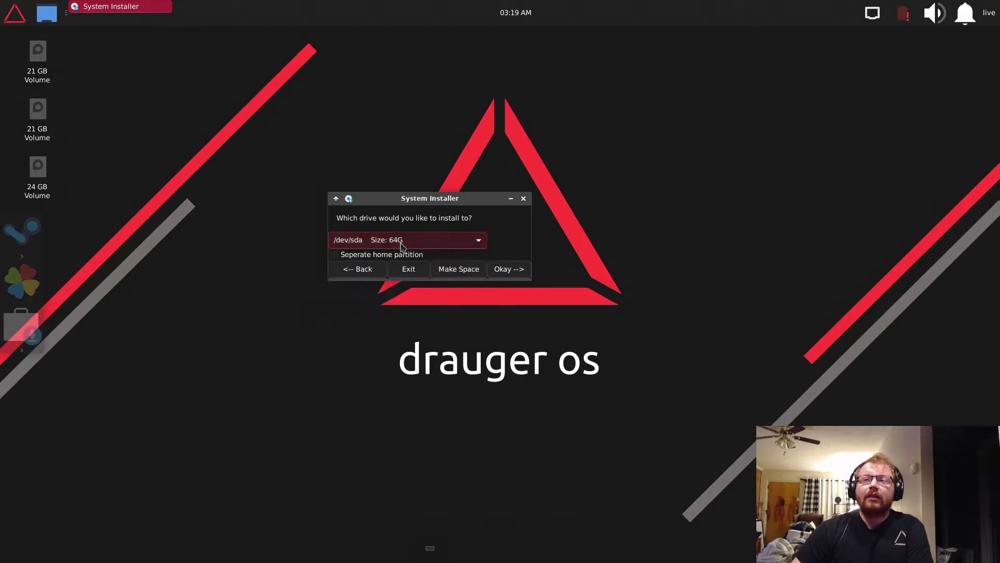
- Leave separate home and pre-existing partition options off, then go to Make Space
click(372, 255)
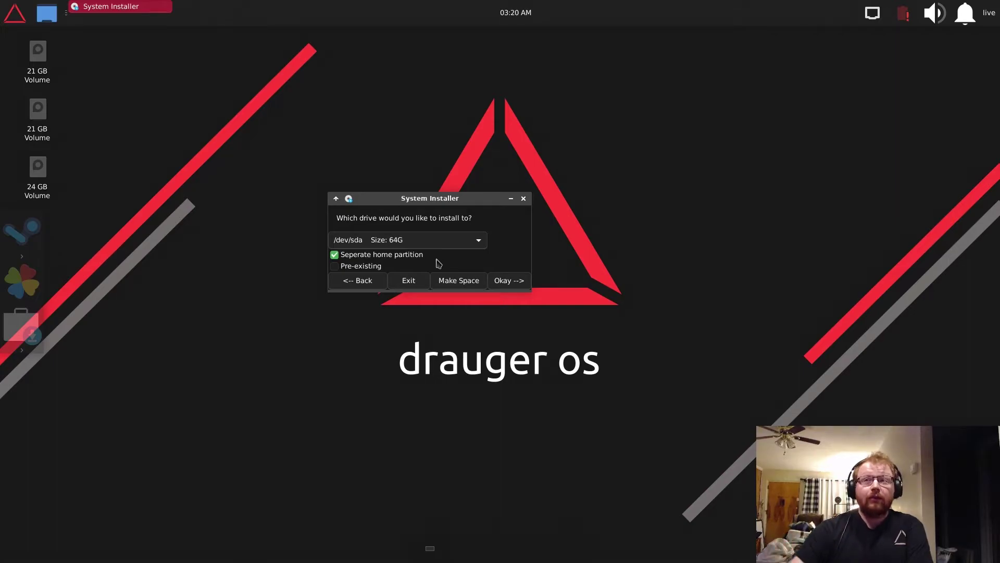
click(334, 267)
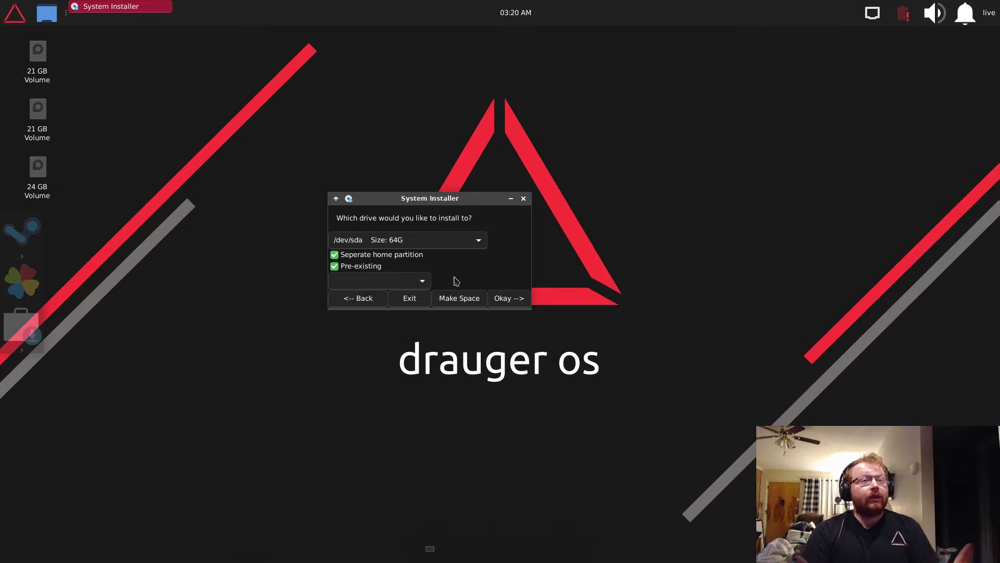
click(421, 281)
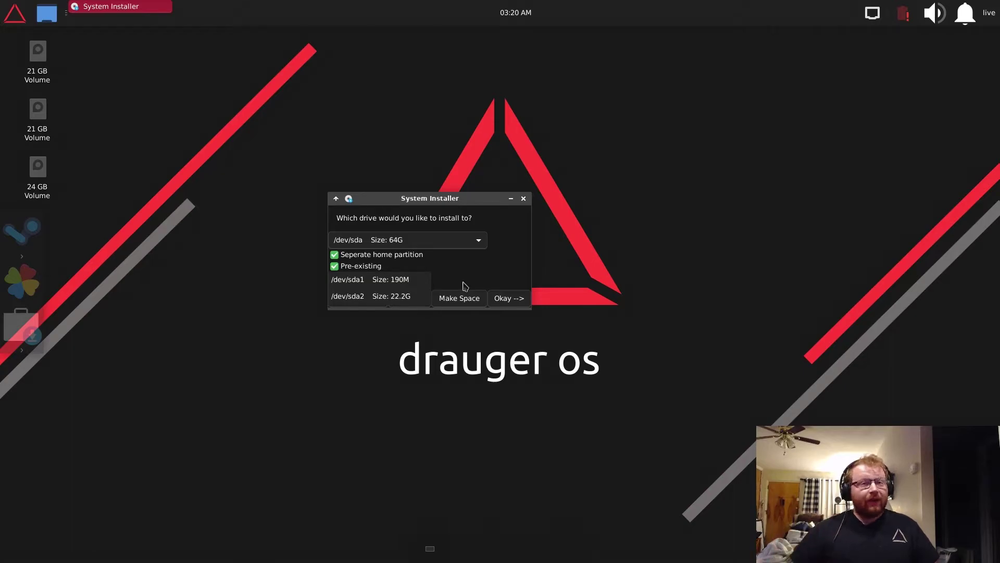
click(375, 269)
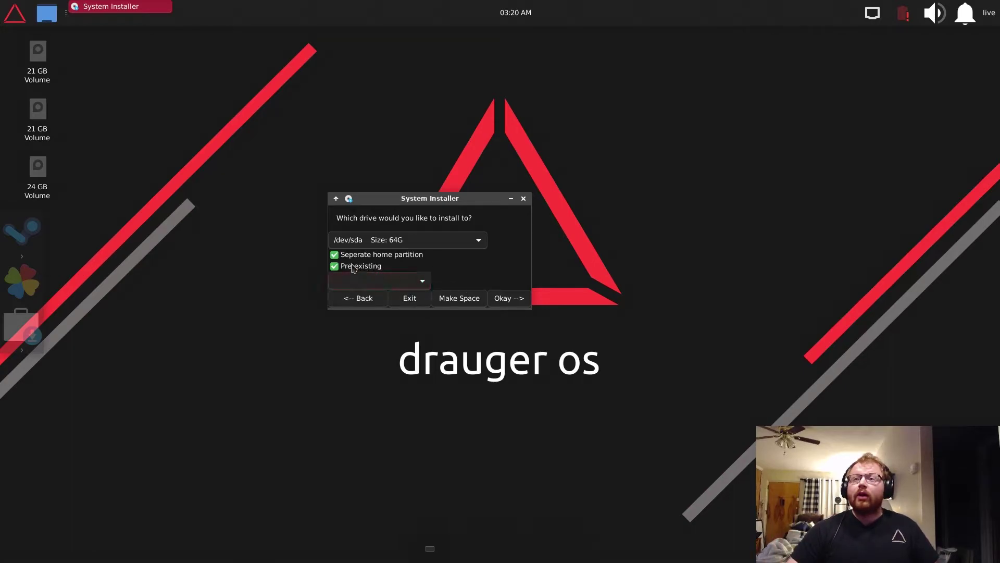
click(334, 266)
click(334, 254)
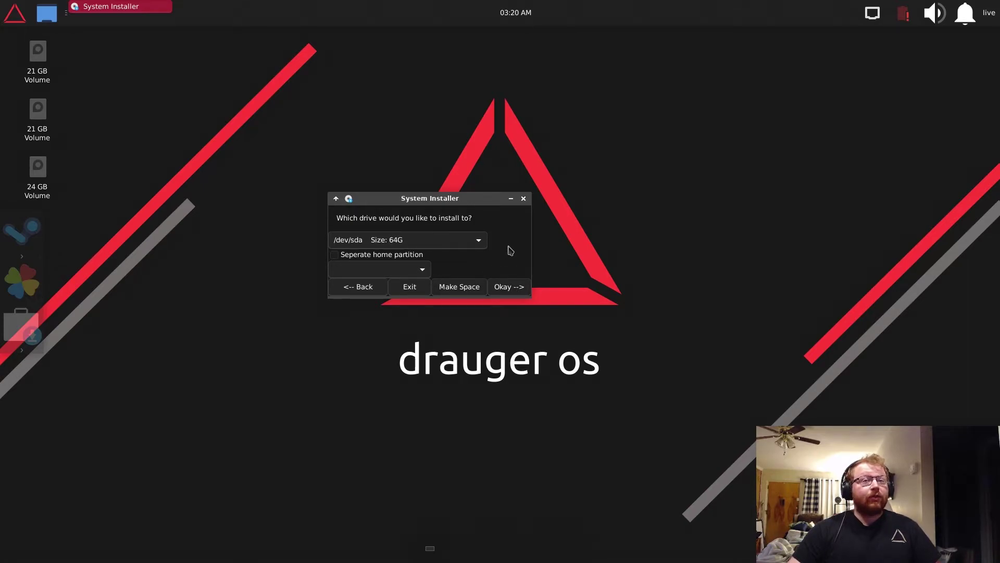
click(473, 286)
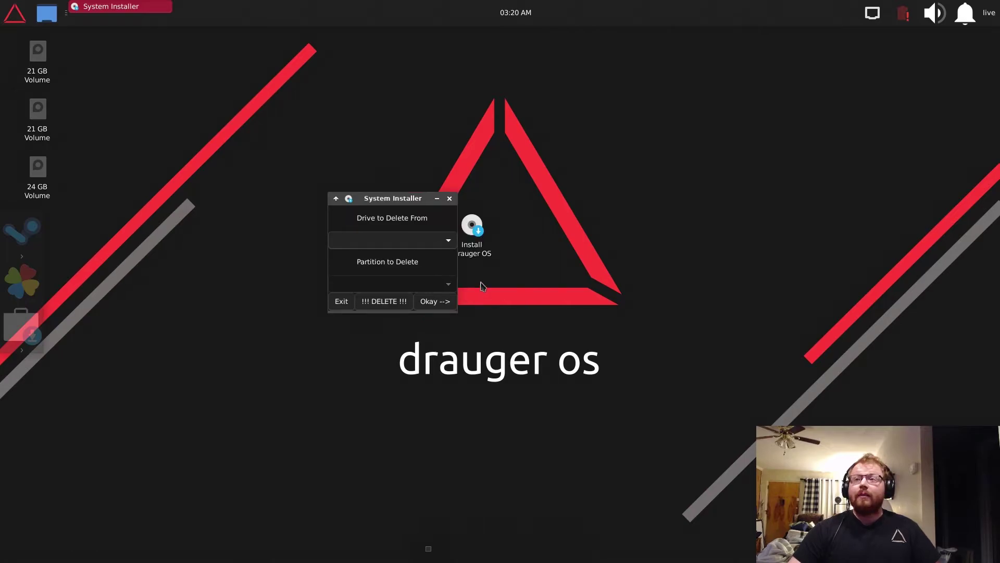
- Choose /dev/sda as the drive to delete from and look over its partition list
click(398, 242)
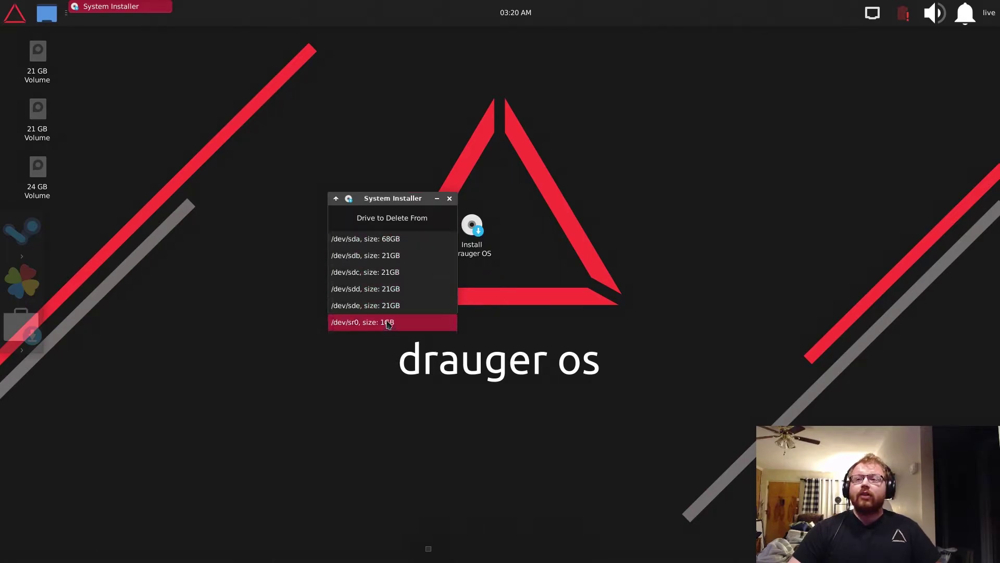
click(402, 239)
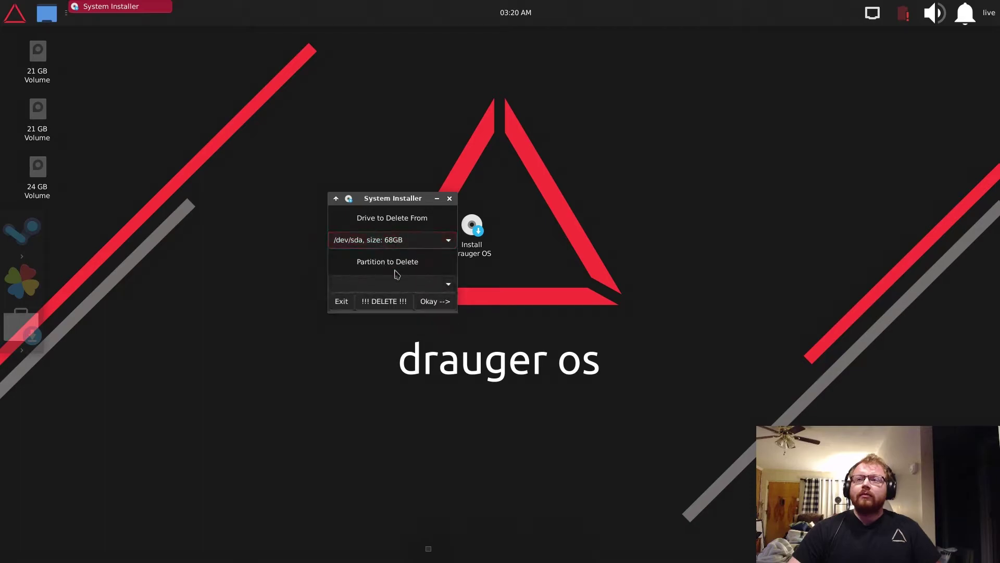
click(393, 284)
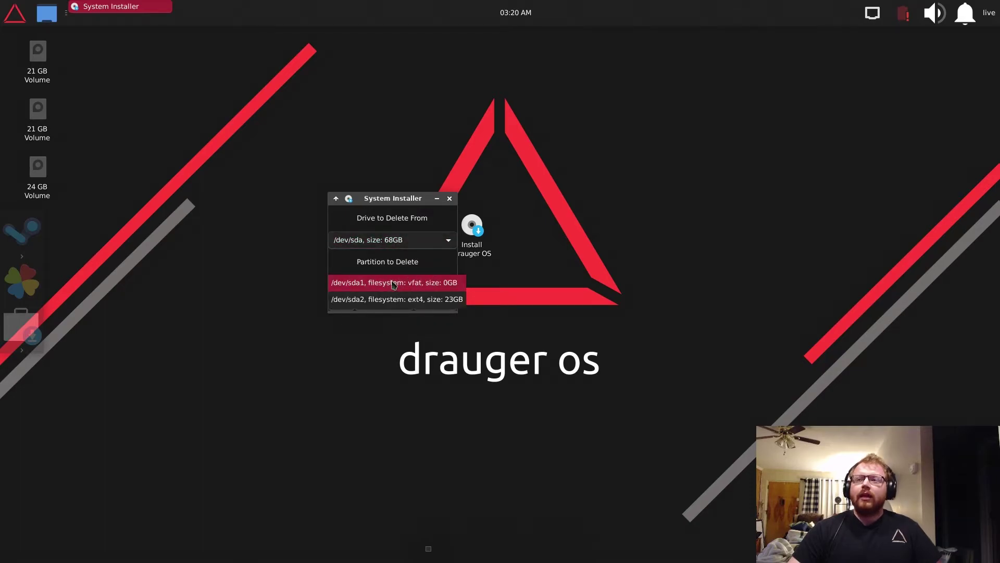
click(394, 263)
click(395, 237)
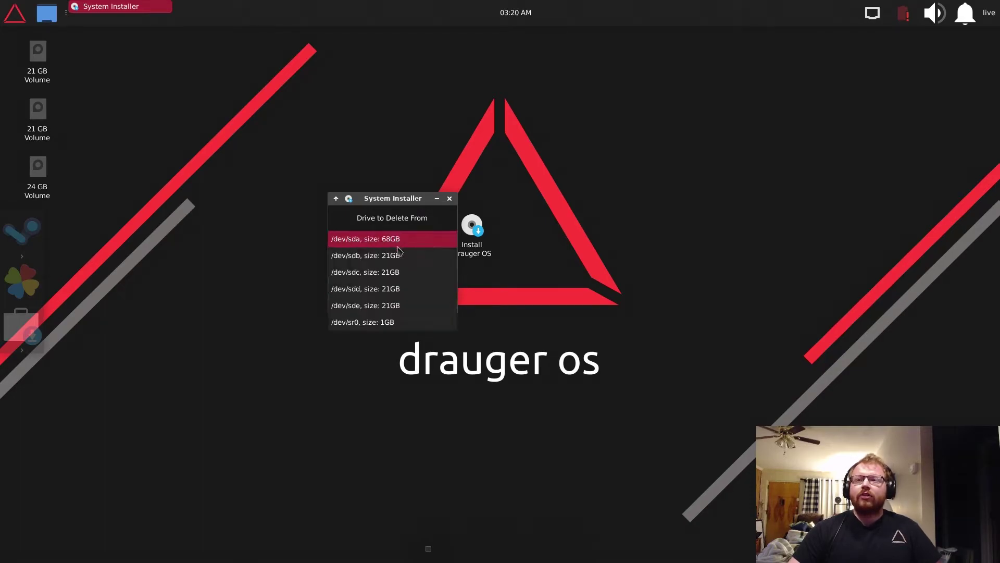
click(404, 243)
click(393, 284)
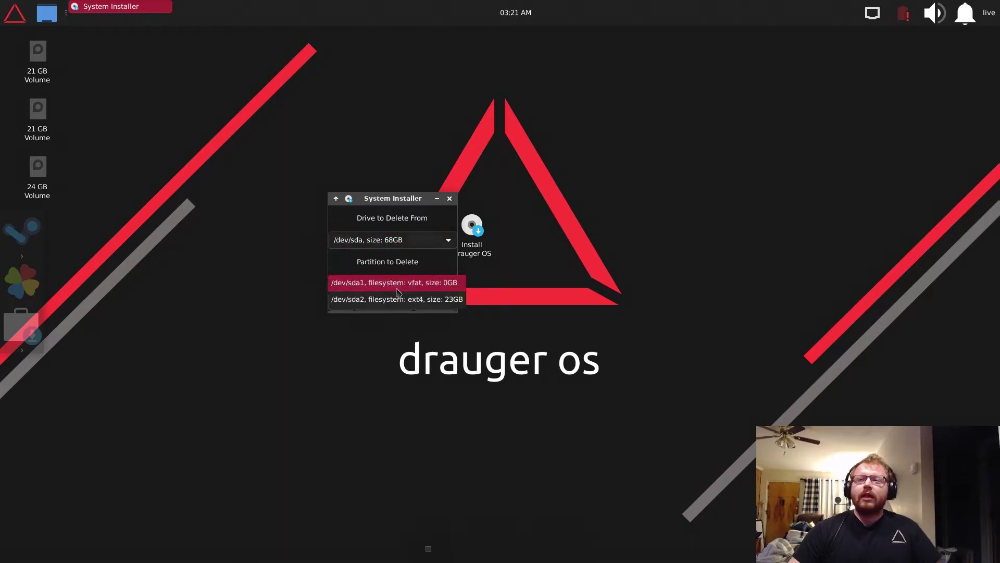
click(398, 240)
- Cycle through drives /dev/sdb, sdc, sdd, sde and sr0, then return to /dev/sda
click(399, 242)
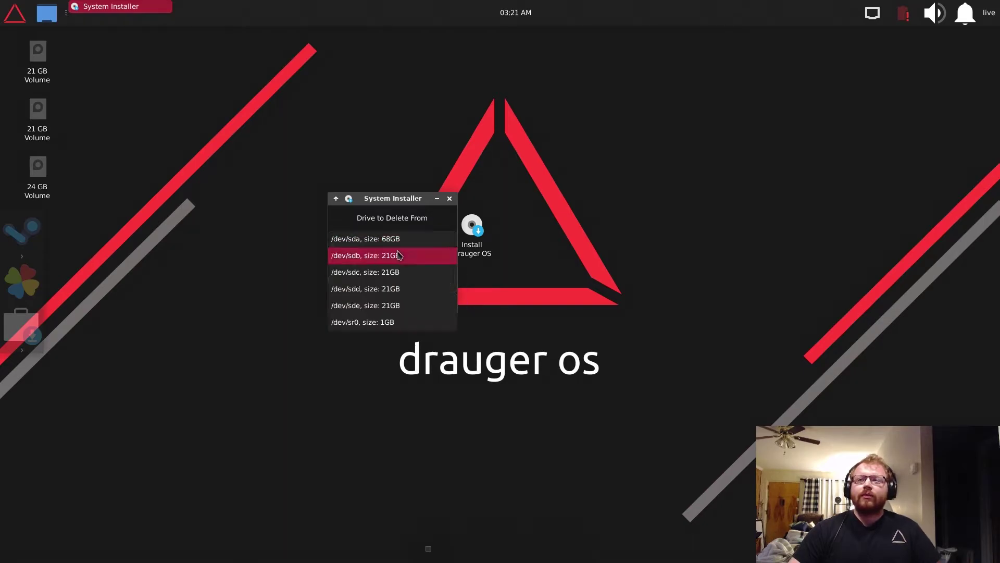
click(393, 255)
click(395, 245)
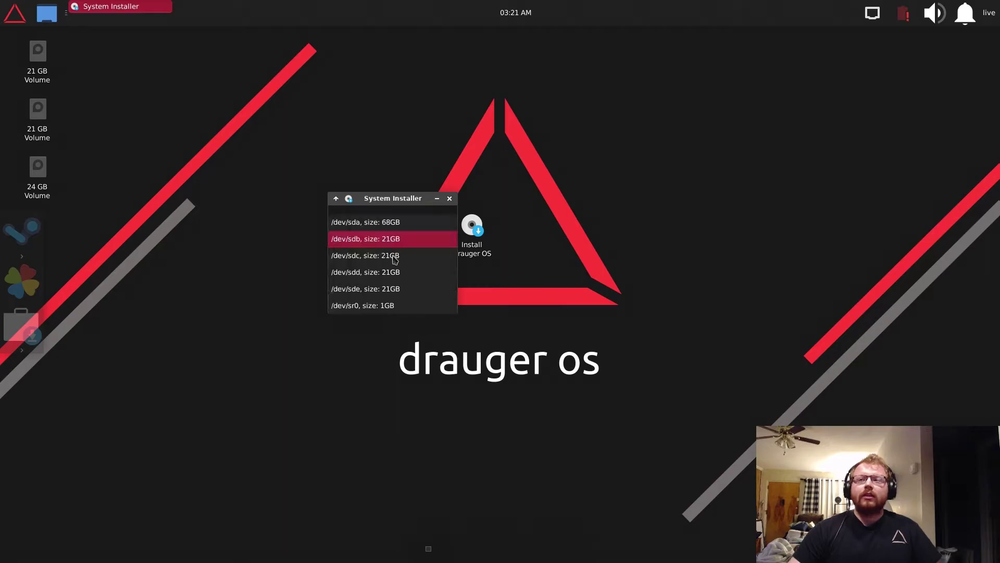
click(395, 255)
click(397, 241)
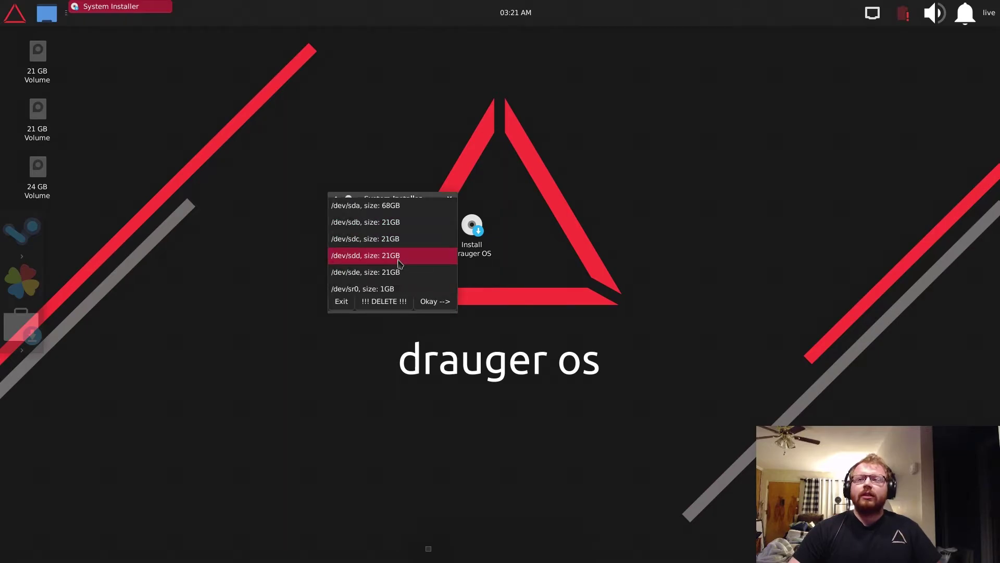
click(400, 259)
click(398, 241)
click(404, 254)
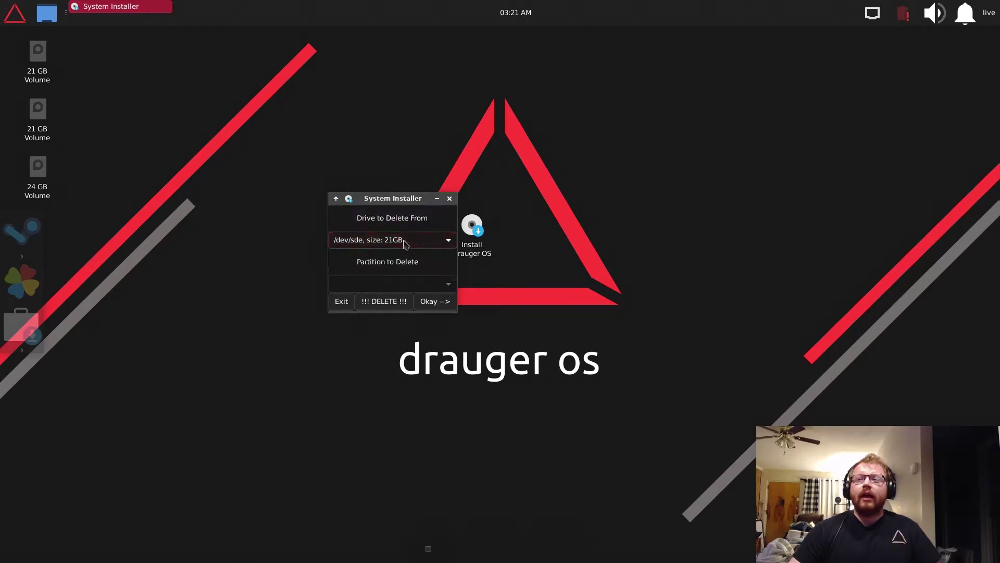
click(404, 241)
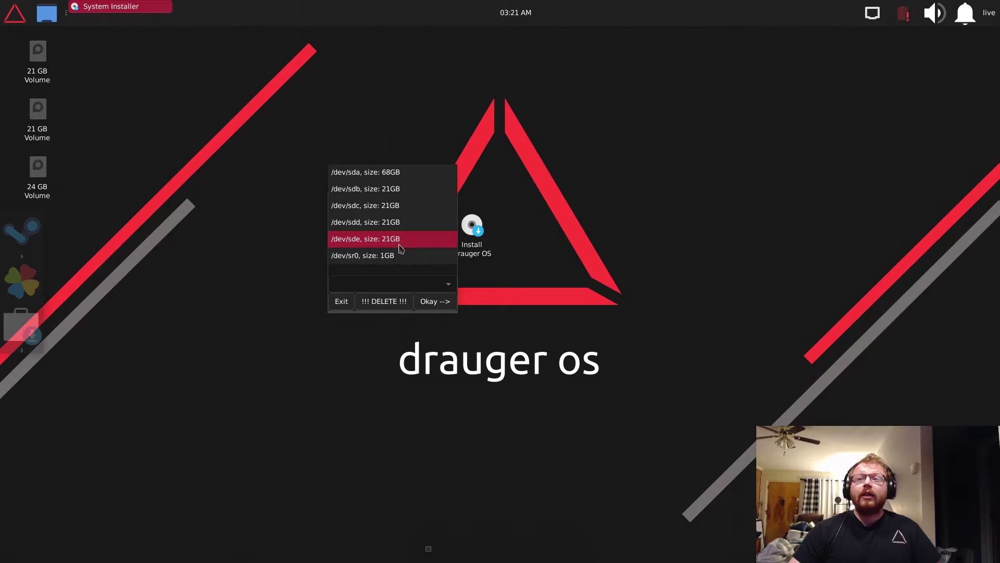
click(377, 260)
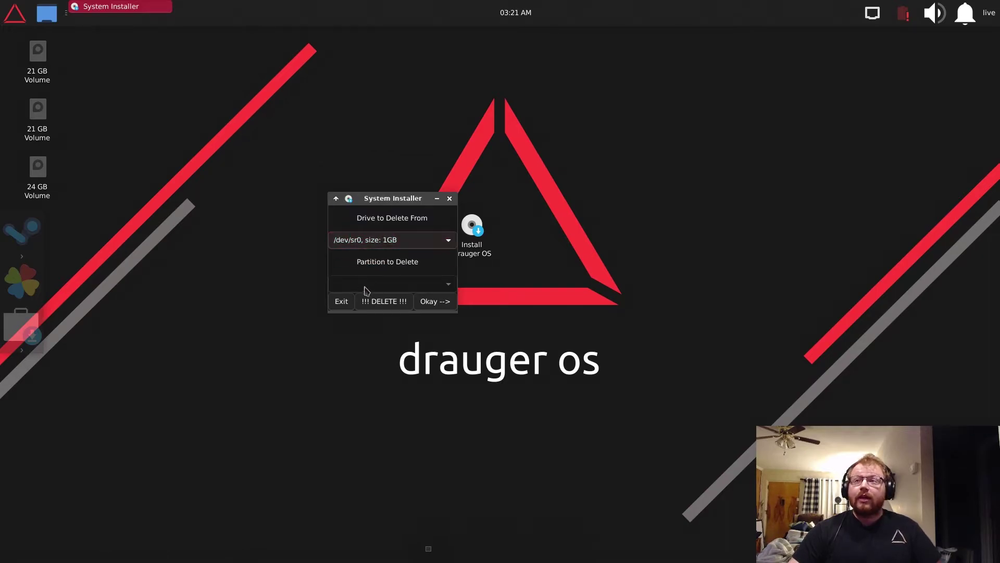
click(393, 246)
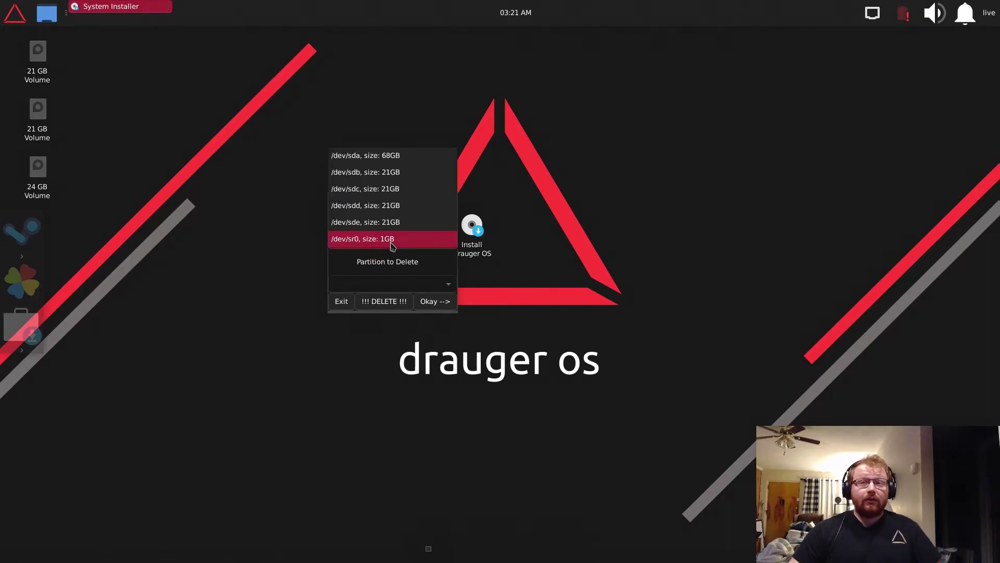
click(401, 156)
- Delete the /dev/sda1 vfat and /dev/sda2 ext4 partitions
click(376, 278)
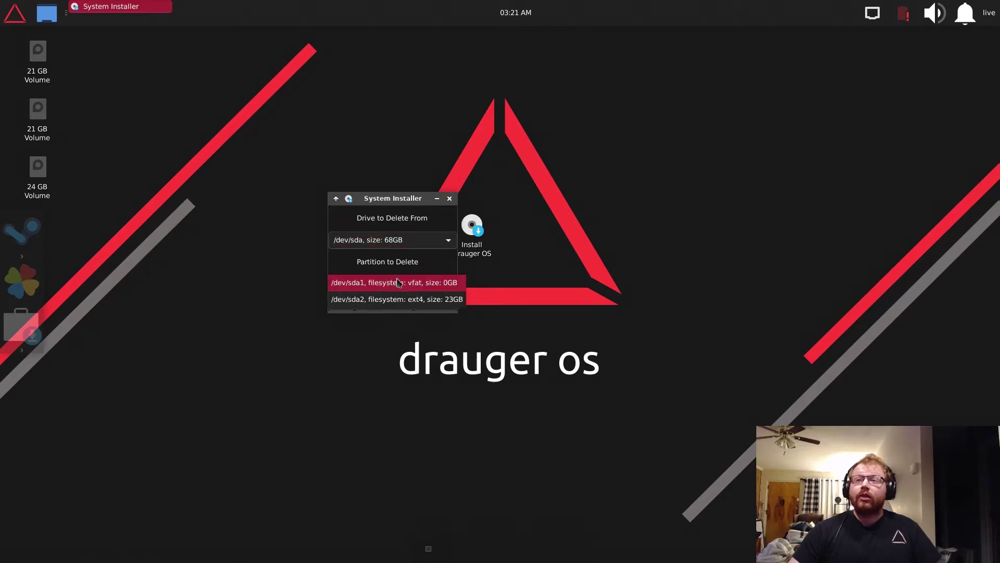
click(396, 284)
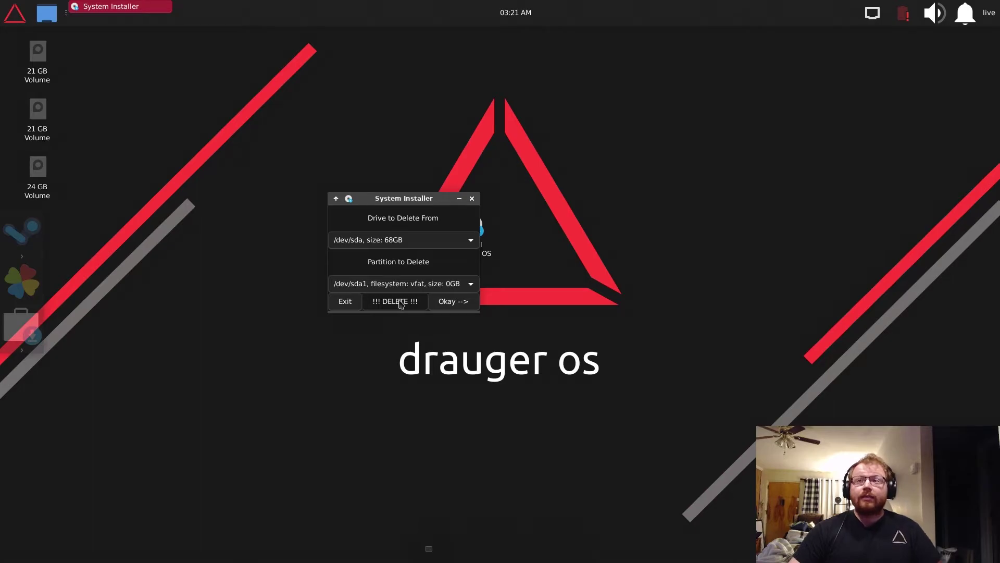
click(400, 304)
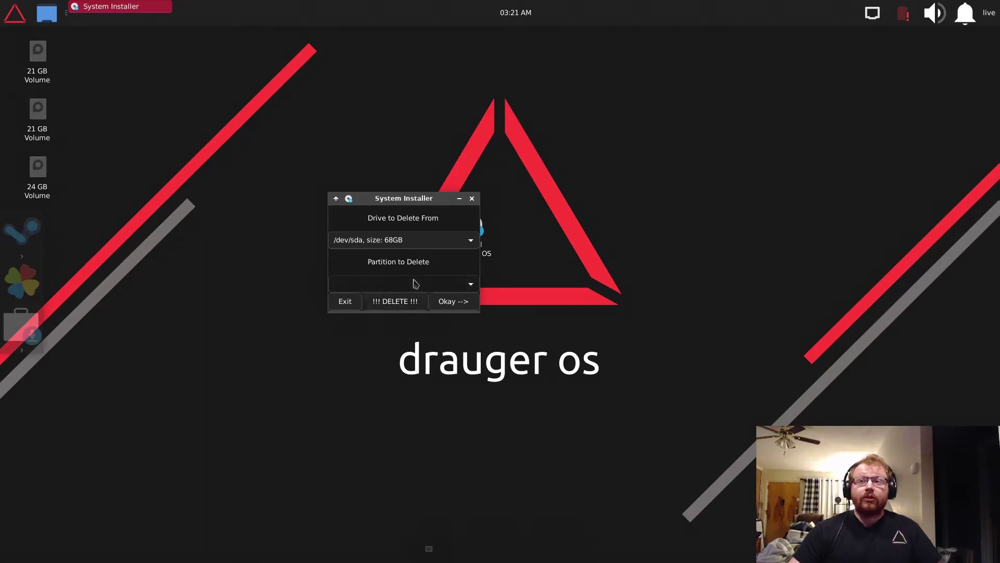
click(418, 284)
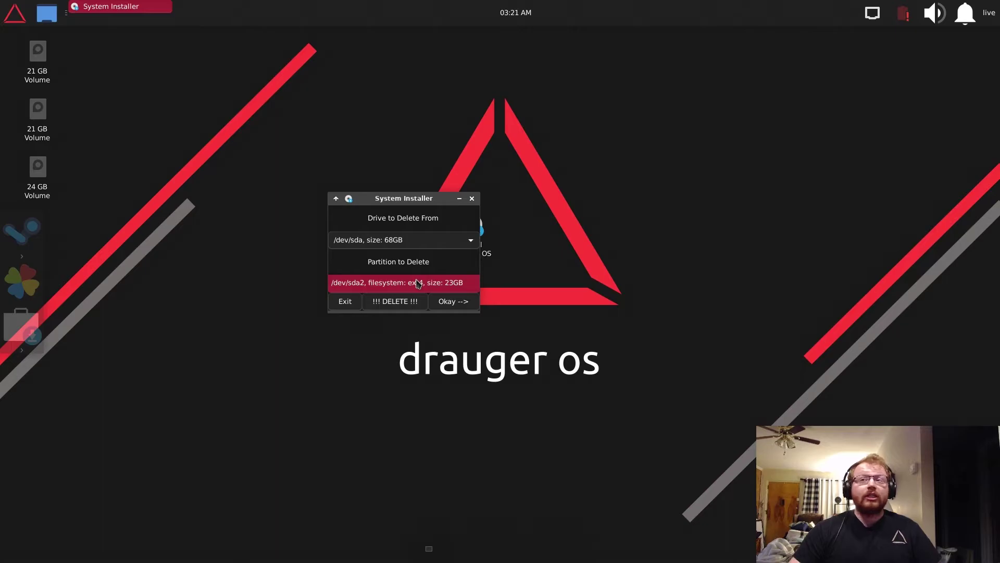
click(418, 283)
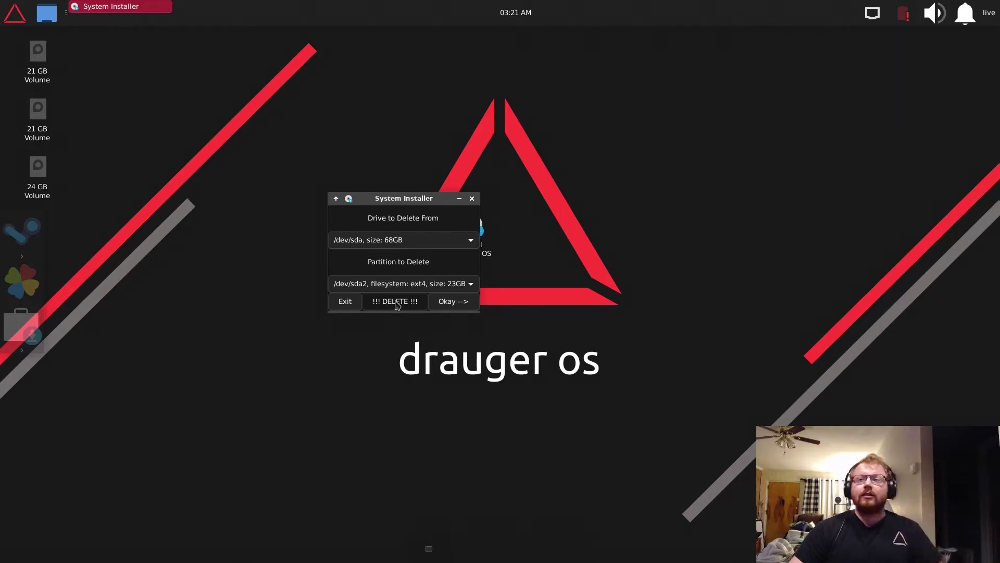
click(395, 302)
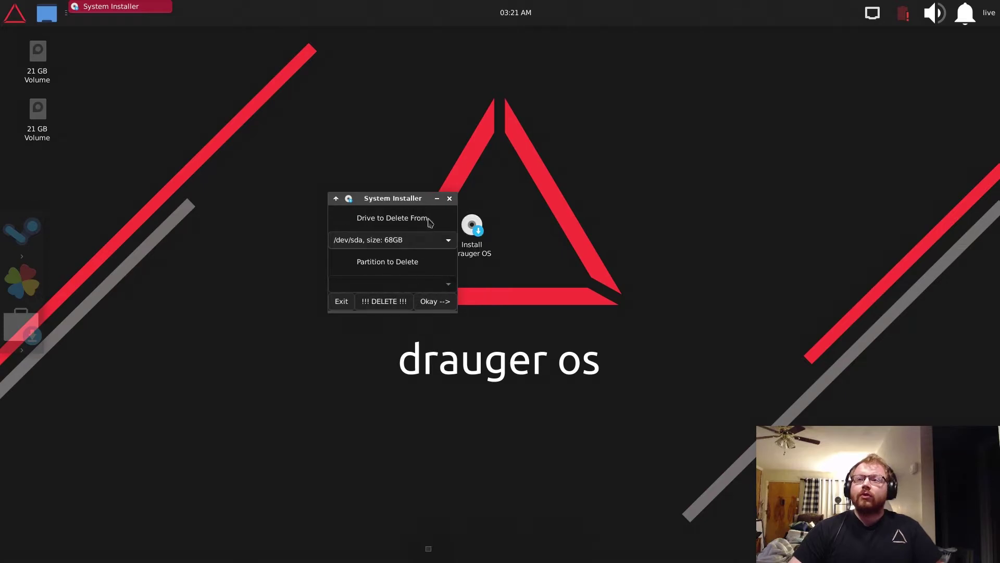
- Confirm /dev/sda as the install drive and bring up the mount-point partitioning setup
click(442, 300)
click(380, 239)
click(396, 240)
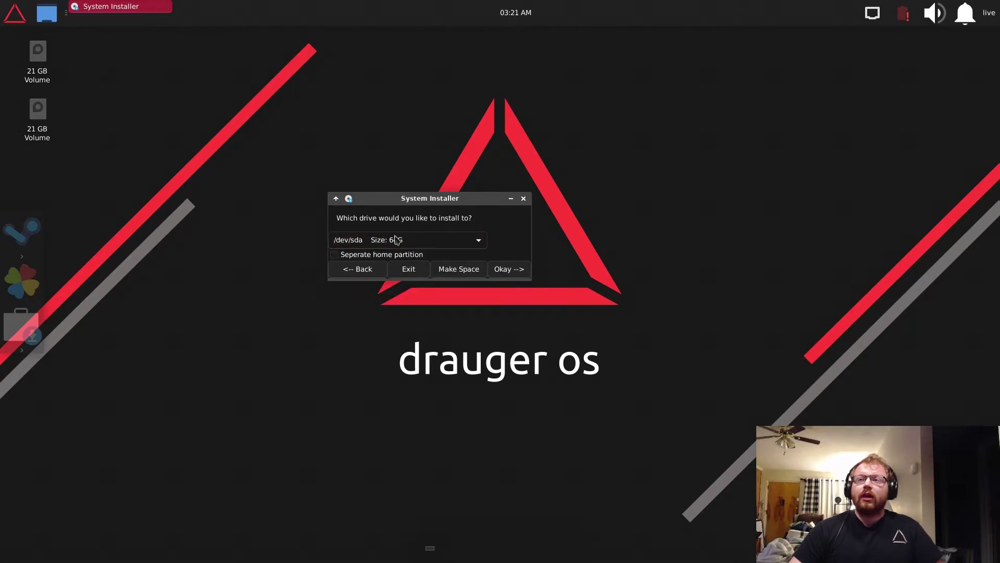
click(505, 269)
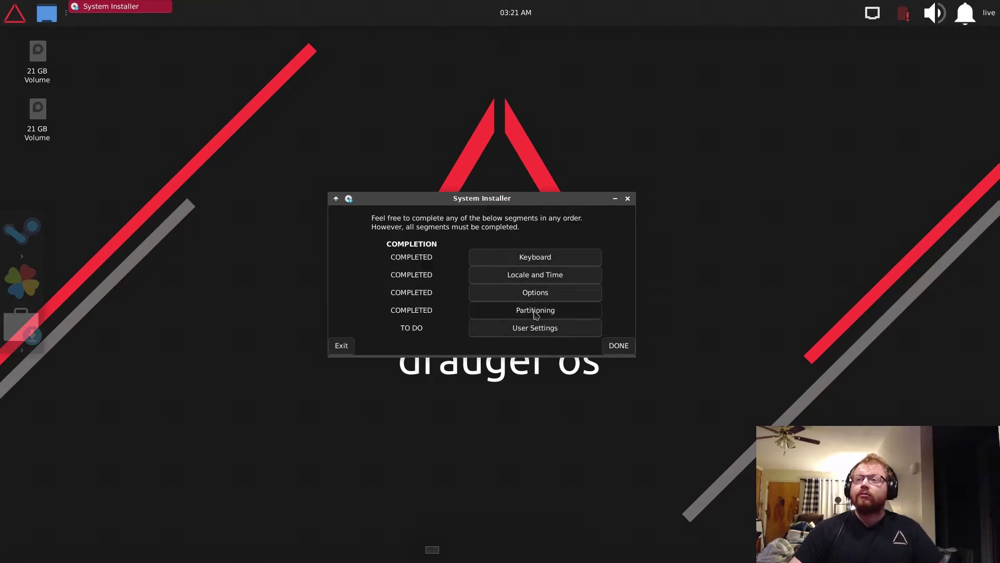
click(536, 311)
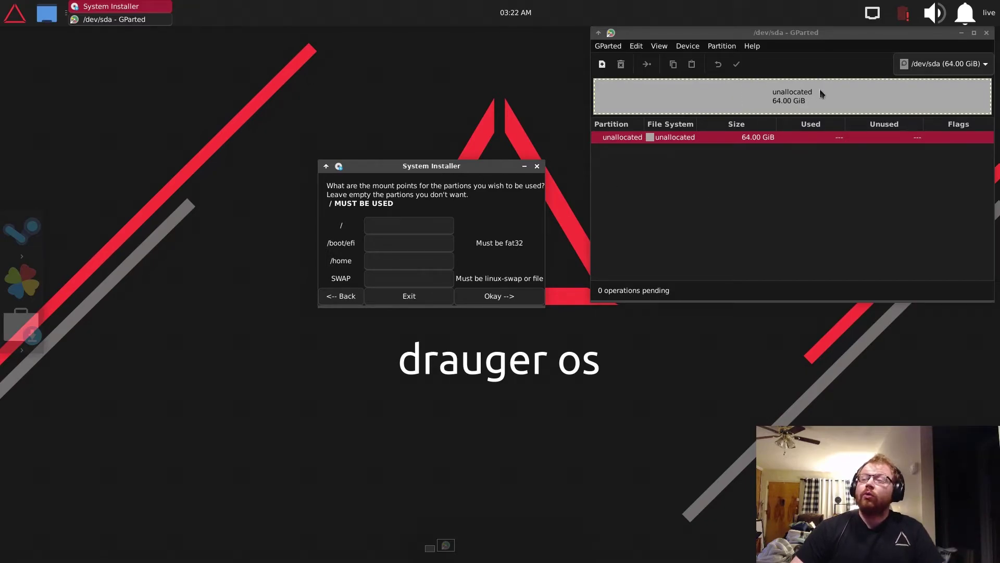
- Move GParted aside and create a New partition in /dev/sda's 64 GiB unallocated space
drag(811, 33, 792, 91)
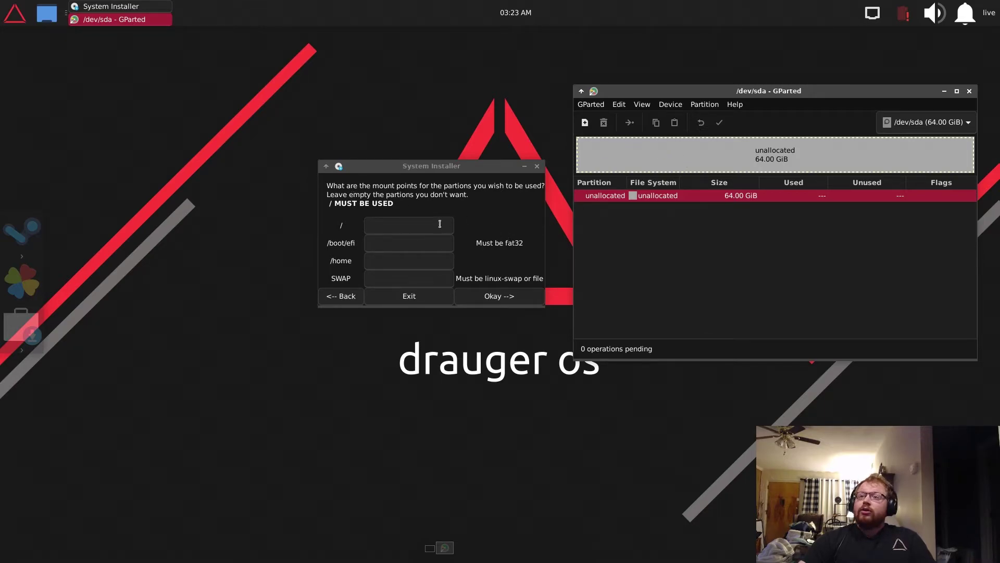
right_click(651, 155)
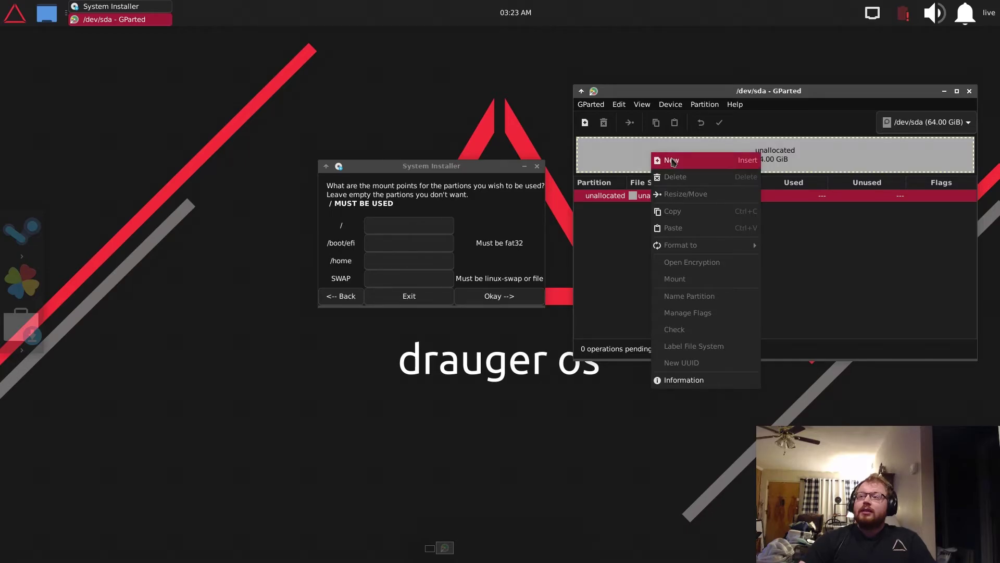
click(672, 161)
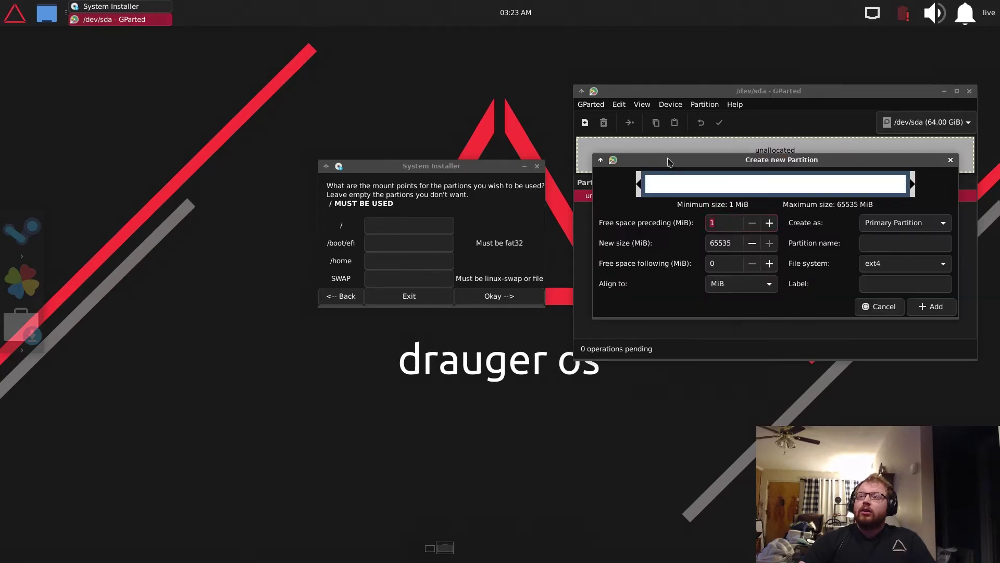
- Keep ext4, set 500 MiB free space preceding, and queue the 63.51 GiB partition
click(896, 261)
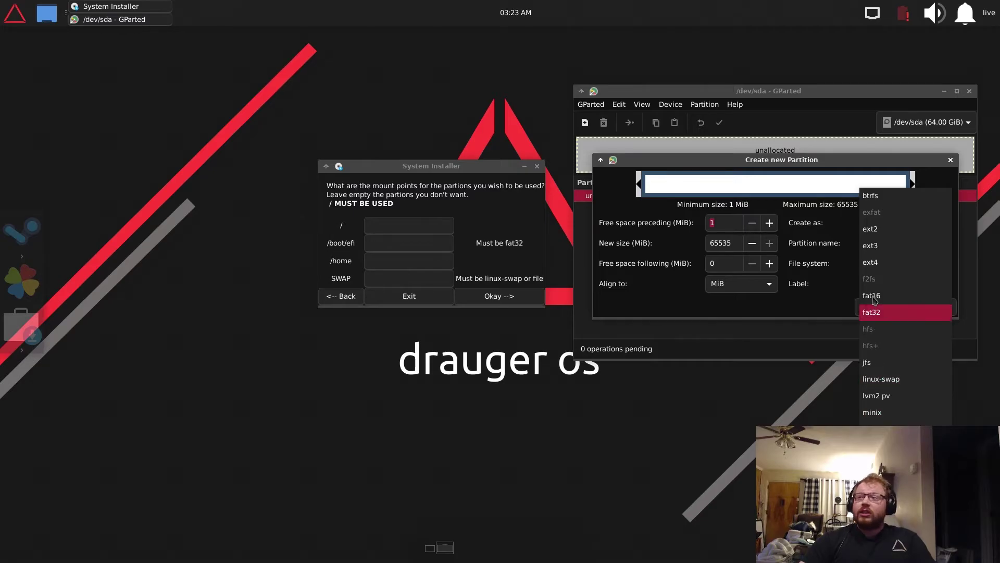
click(888, 272)
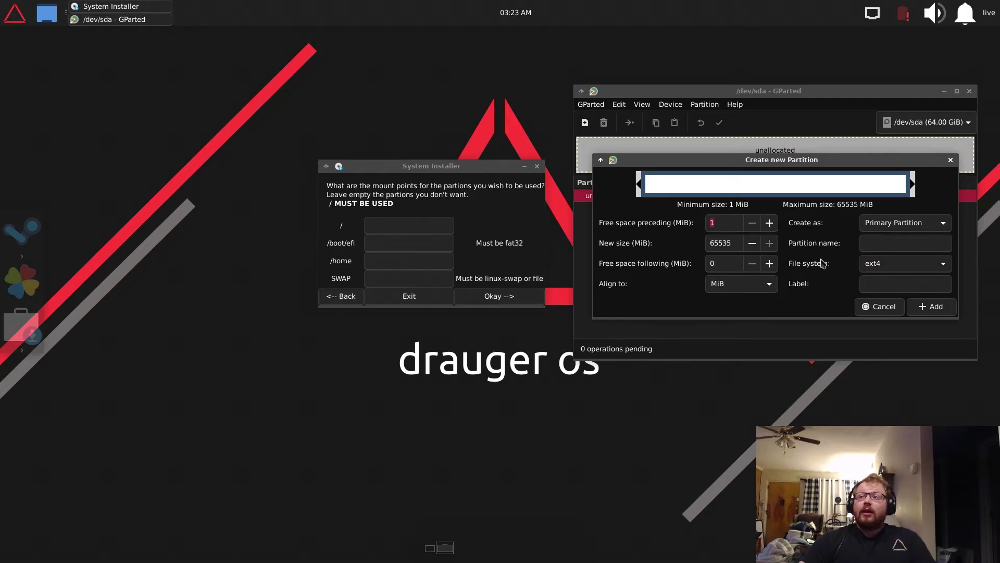
click(877, 265)
key(Escape)
click(880, 266)
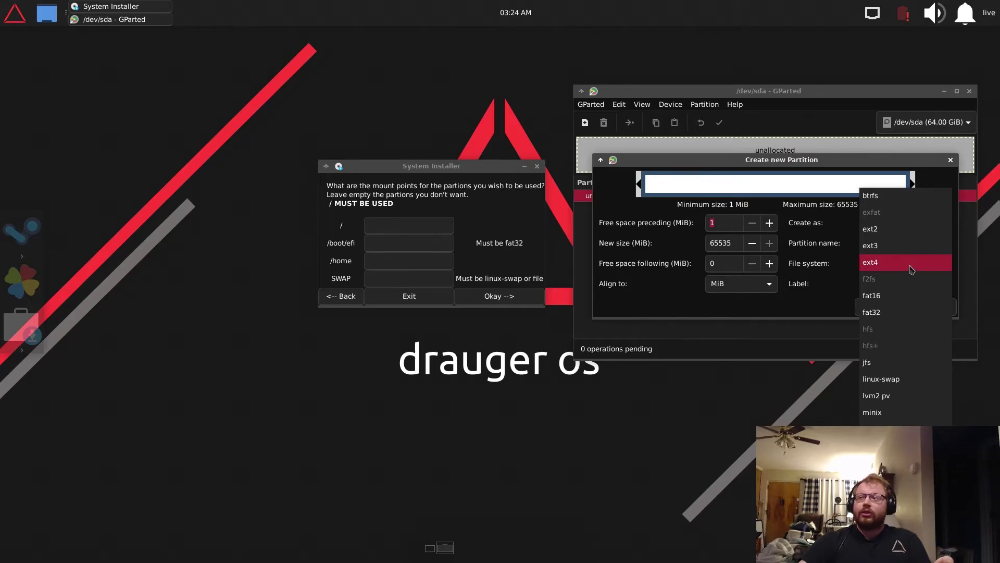
click(869, 262)
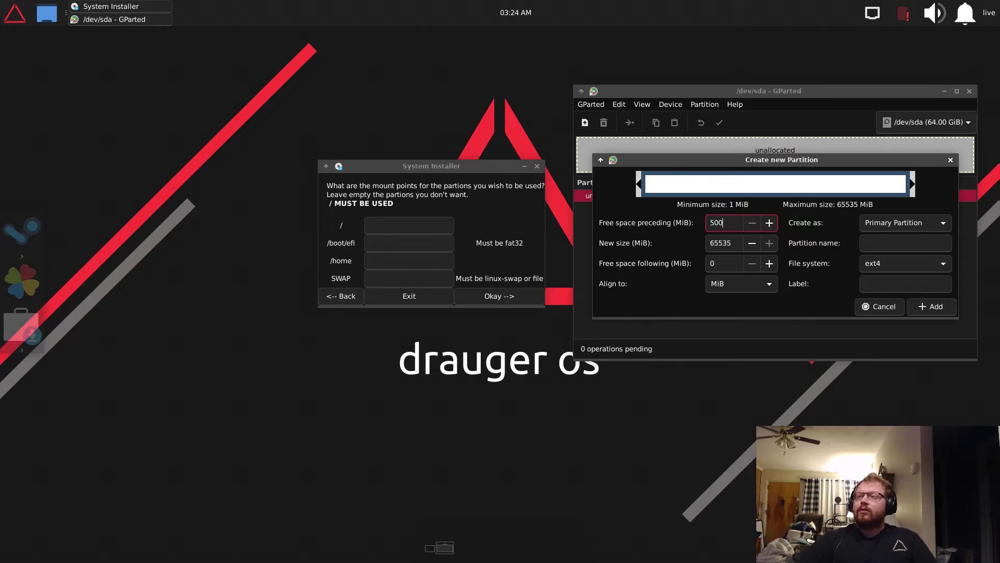
key(Return)
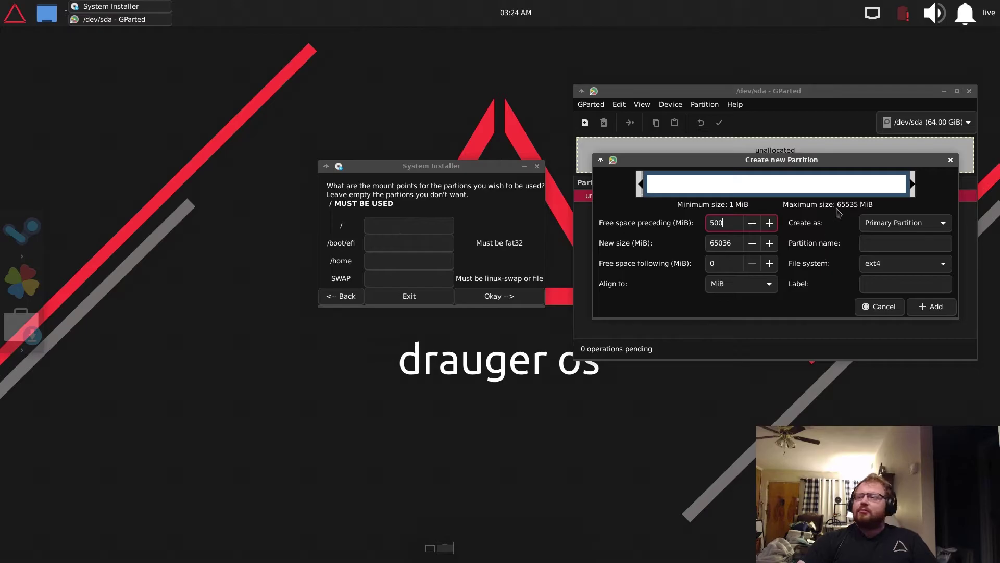
click(935, 308)
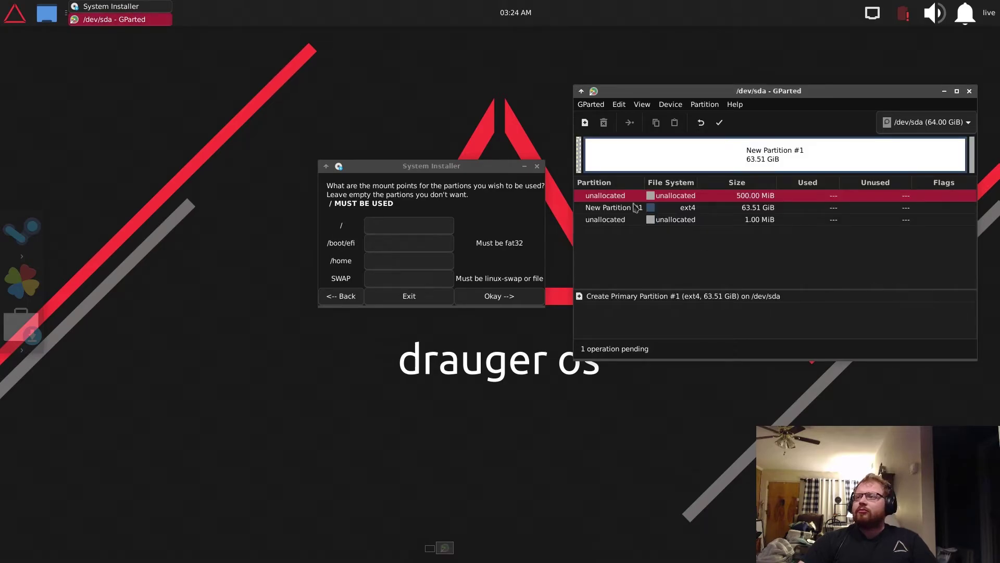
- Queue a new fat32 partition in the leftover 499 MiB of unallocated space
right_click(580, 156)
click(591, 161)
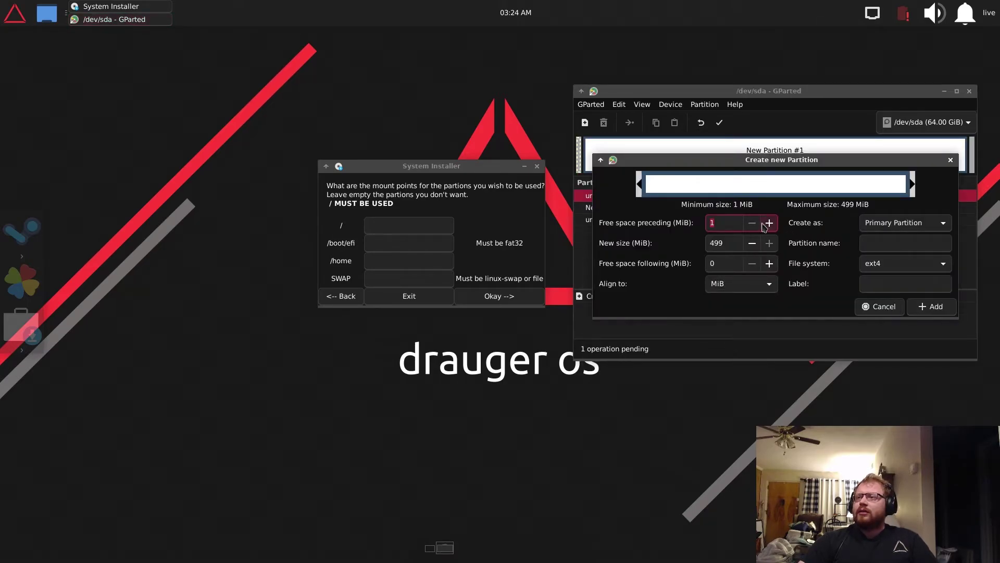
click(921, 264)
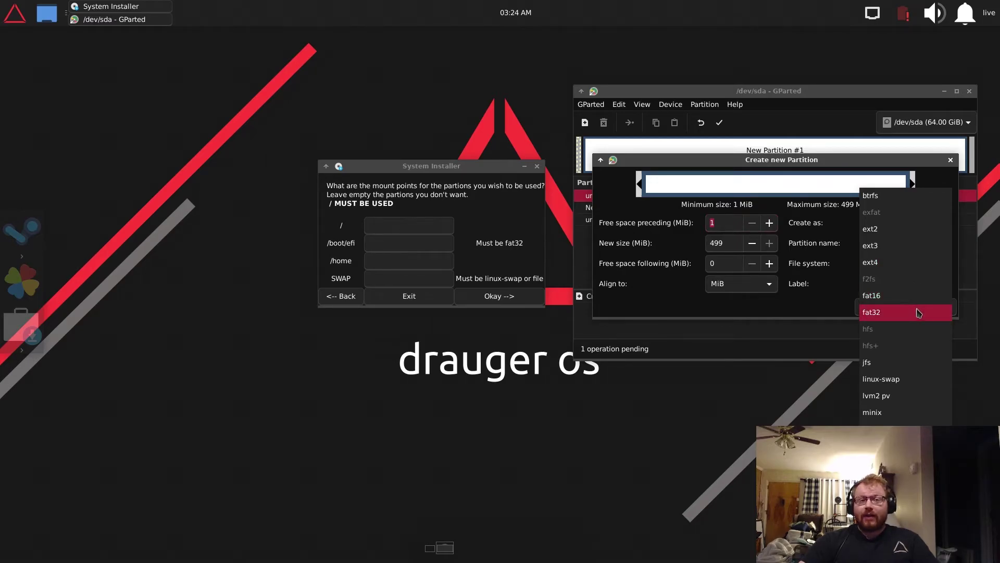
click(919, 312)
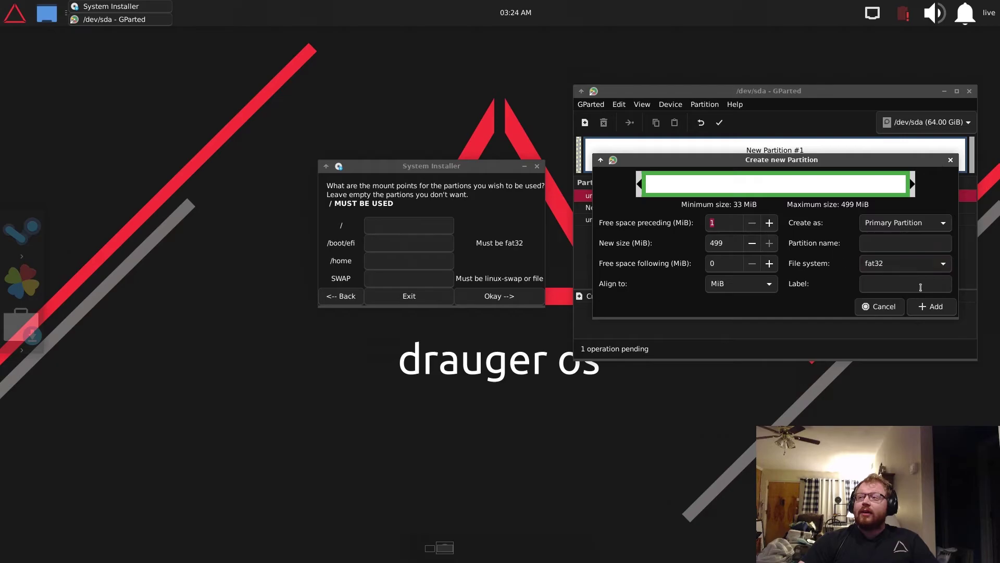
click(931, 307)
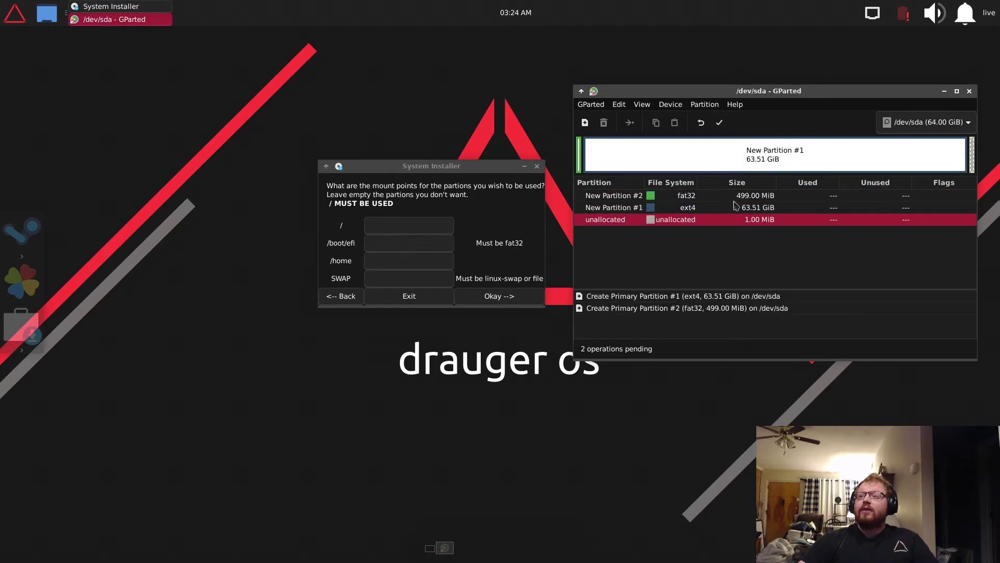
- Apply all pending operations to disk and select the new /dev/sda2 fat32 partition
click(719, 124)
click(828, 271)
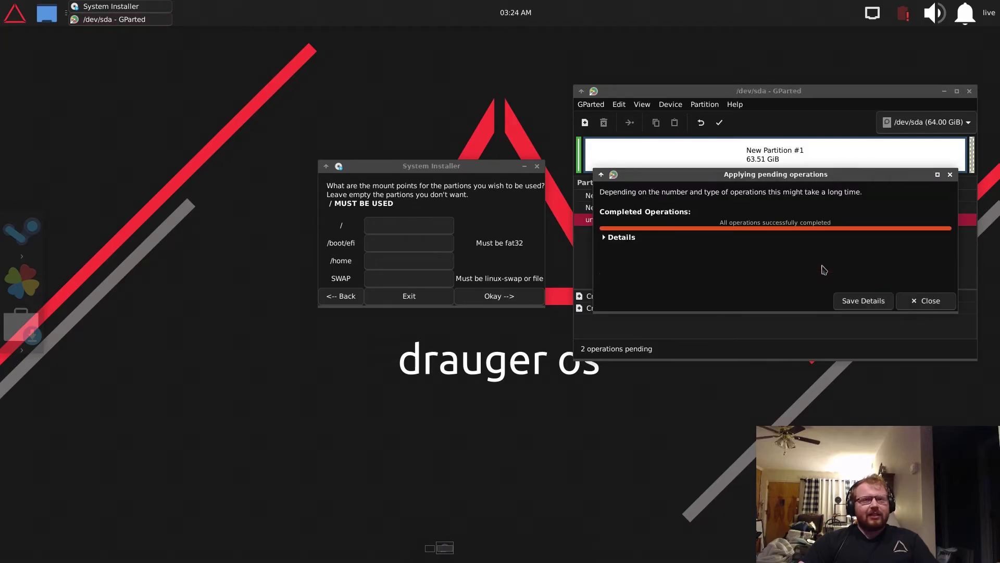
click(926, 301)
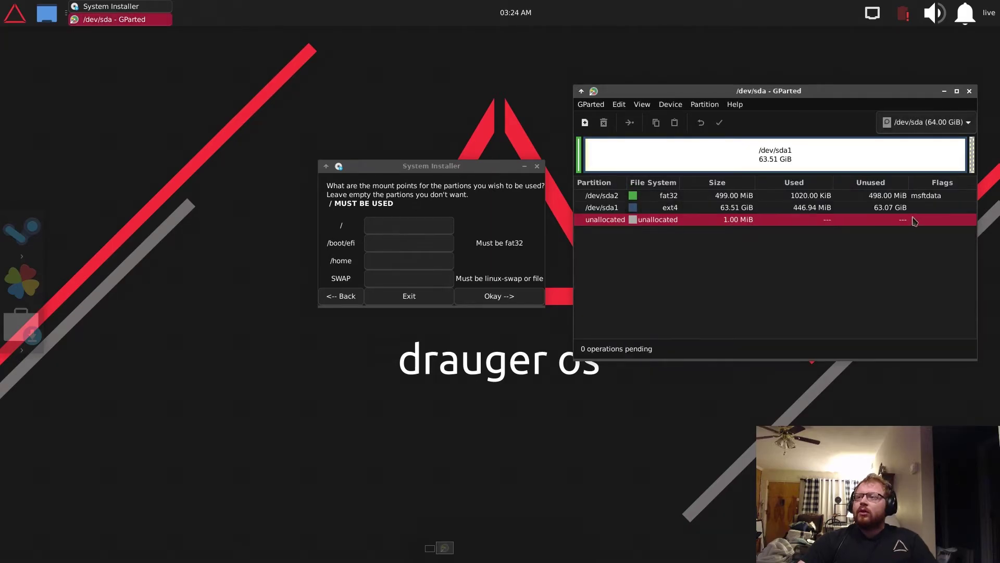
click(652, 197)
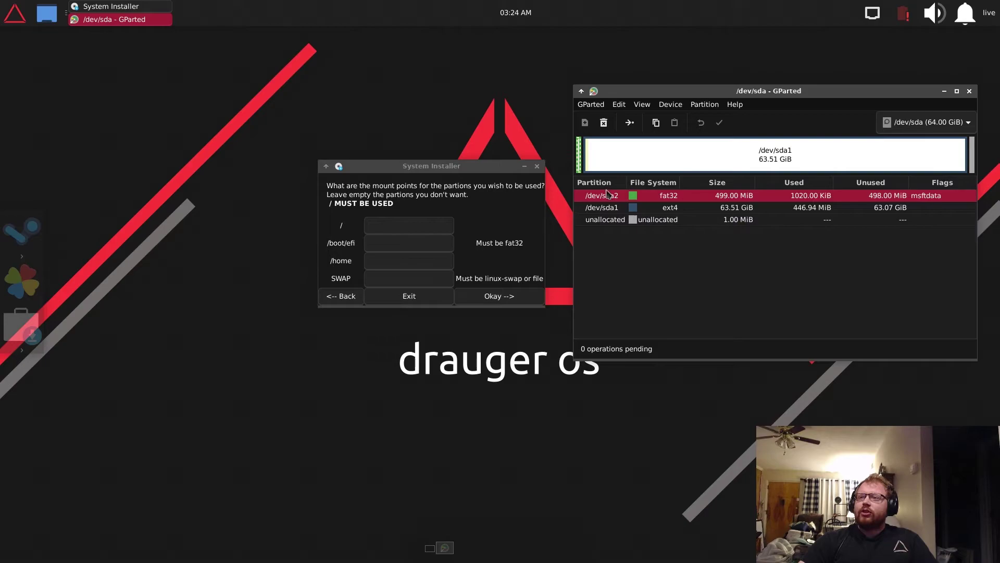
- Enable the boot flag on /dev/sda2 through Manage Flags, keeping esp set
right_click(646, 195)
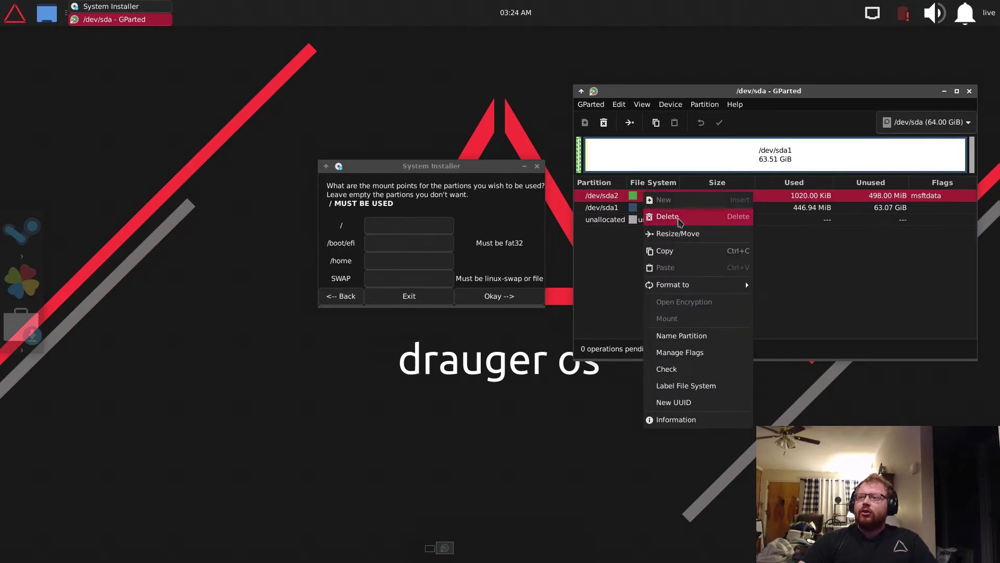
mouse_move(675, 290)
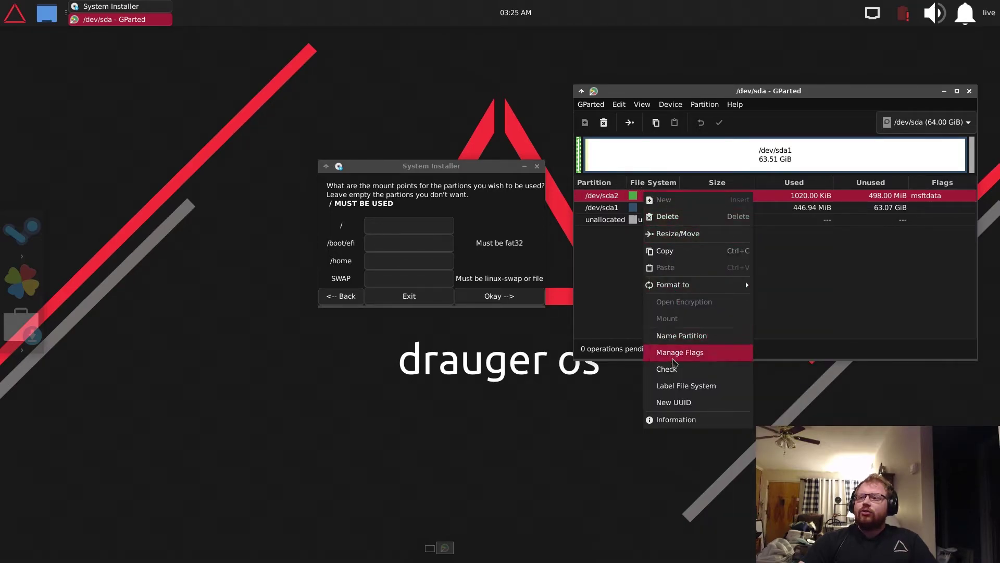
click(675, 354)
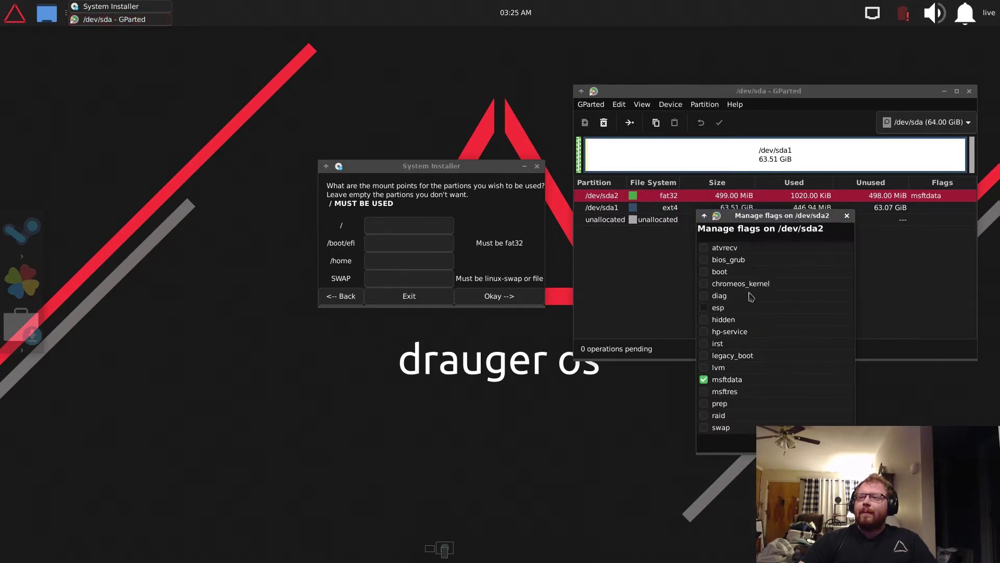
click(705, 273)
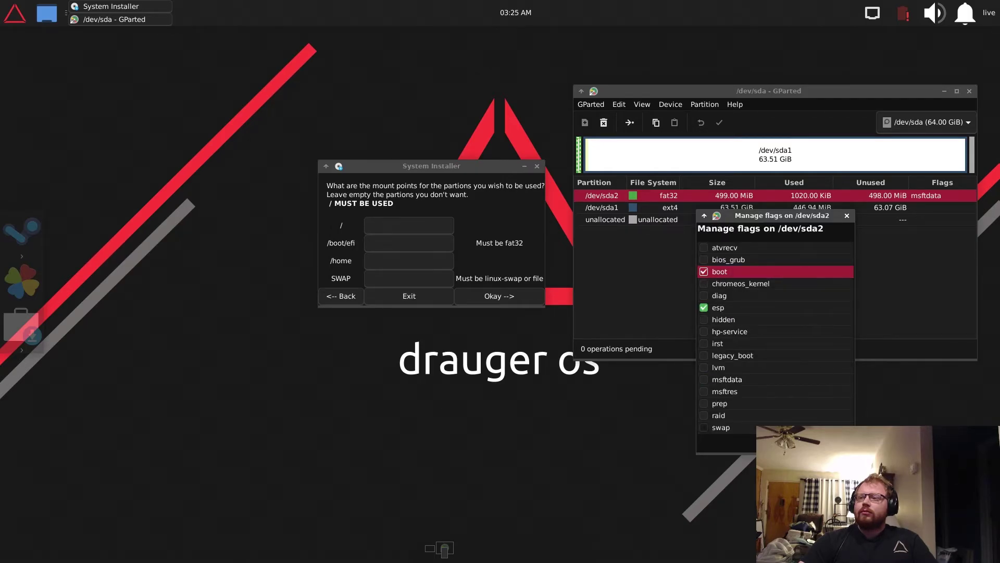
click(833, 444)
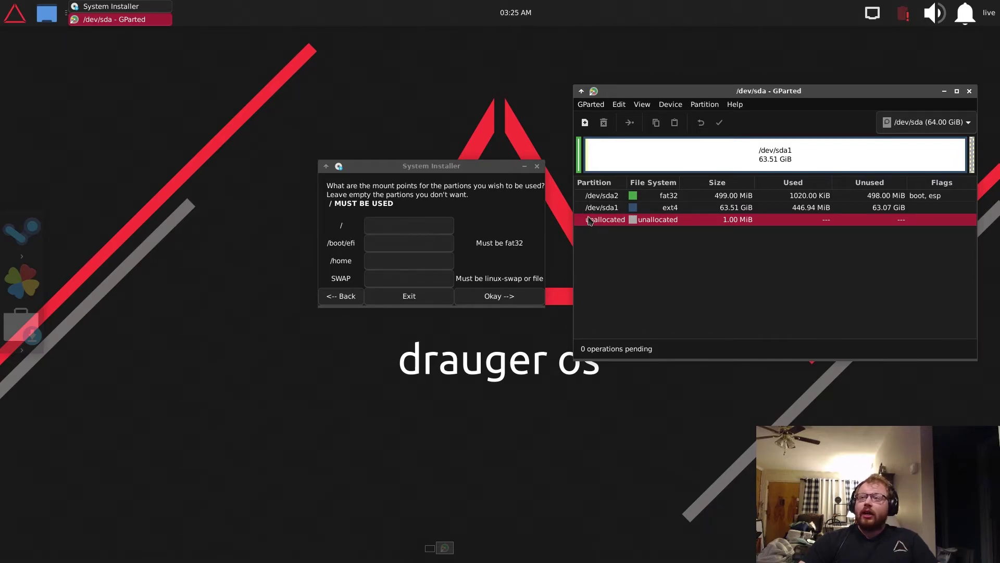
- Enter /dev/sda1 for / and /dev/sda2 for /boot/efi, leave /home and SWAP blank, and confirm
click(428, 231)
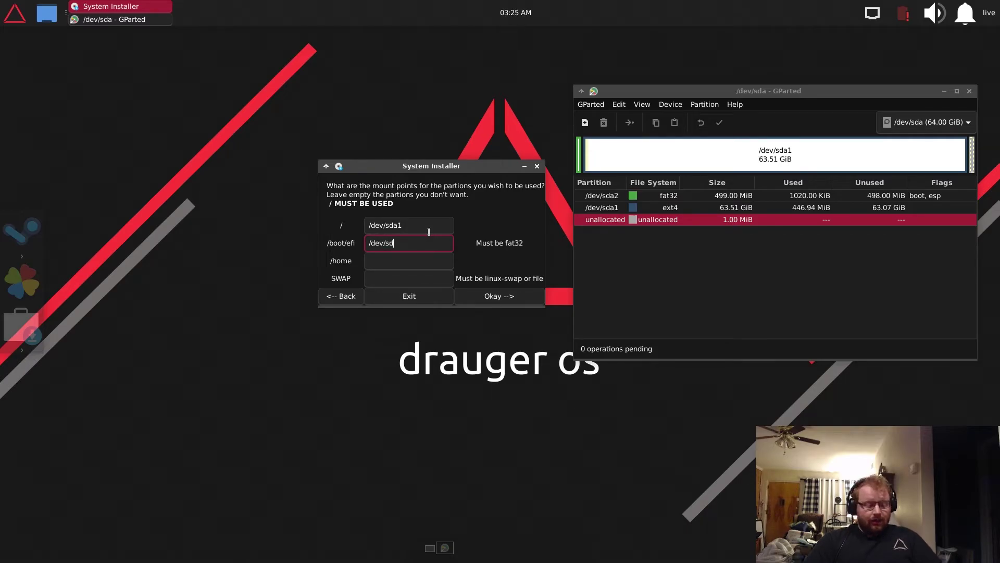
text(2)
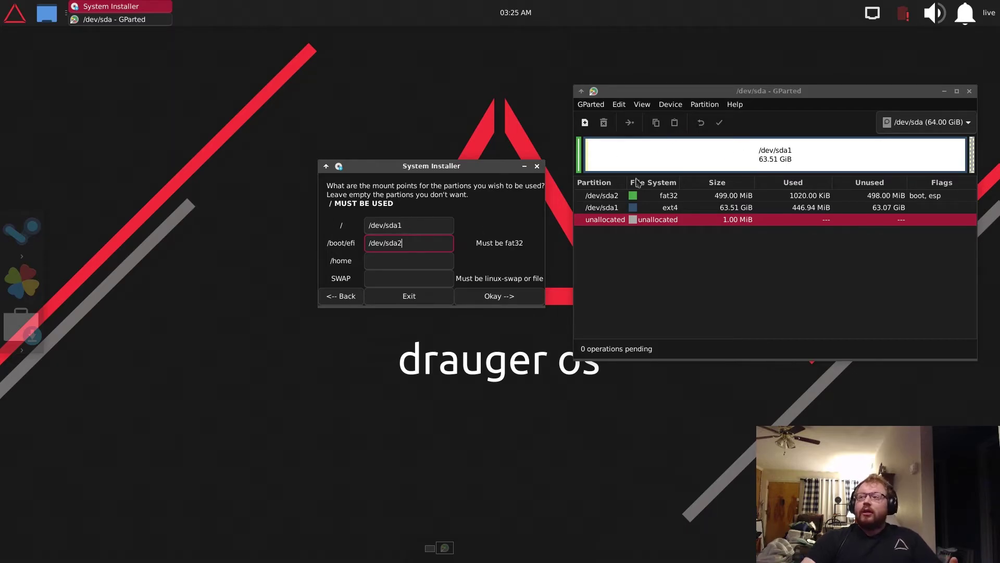
click(414, 258)
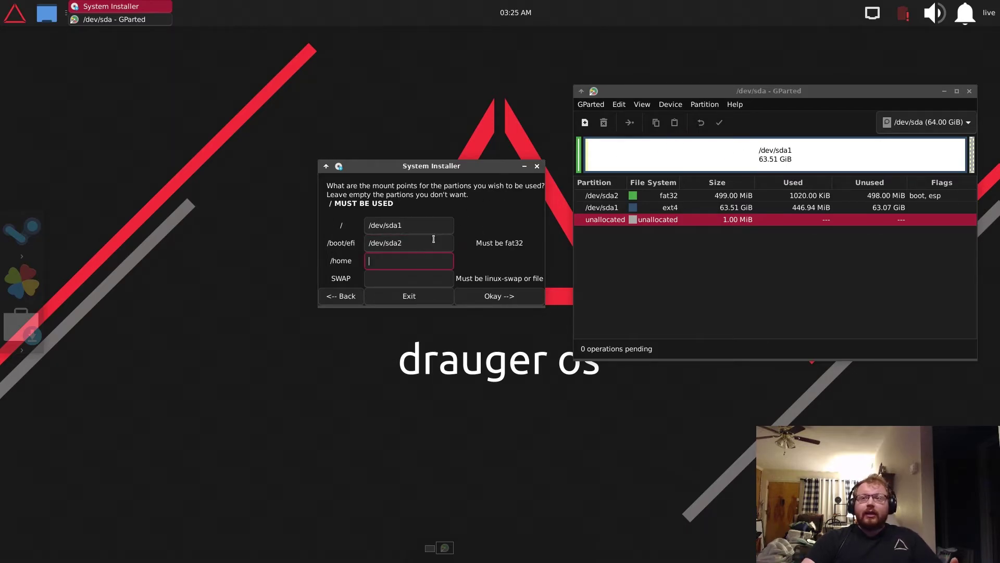
click(434, 274)
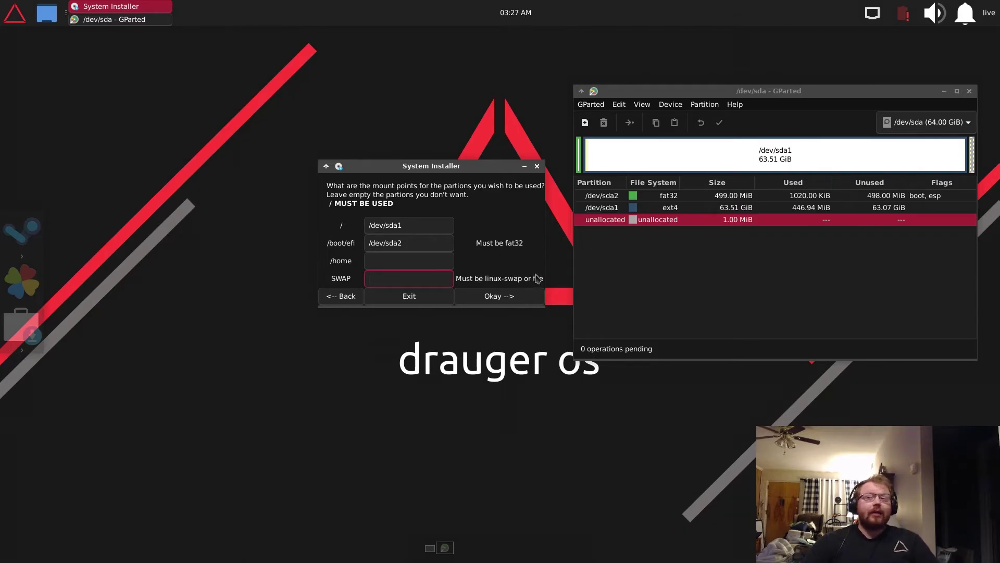
click(511, 296)
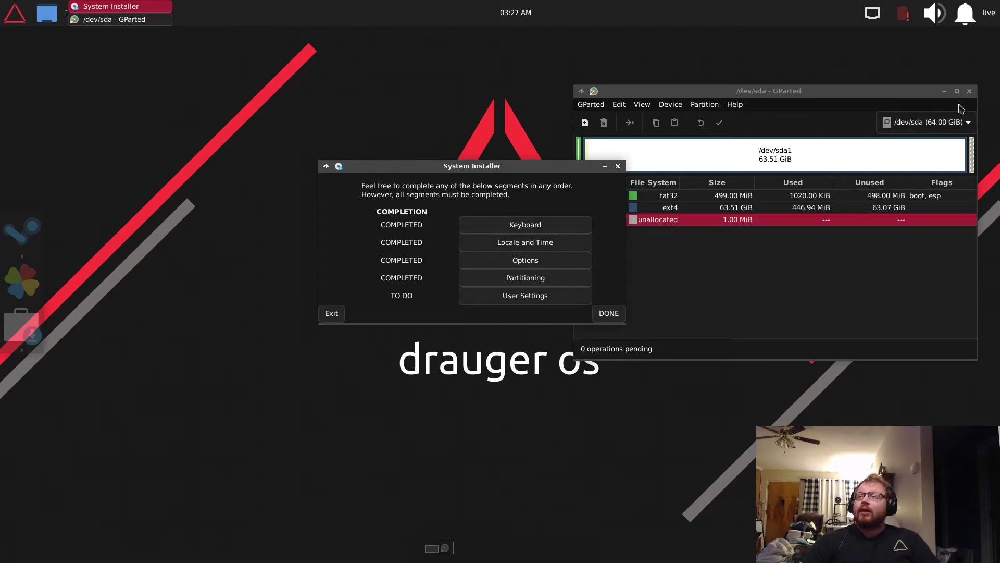
- Close GParted and shift the installer window slightly
click(816, 269)
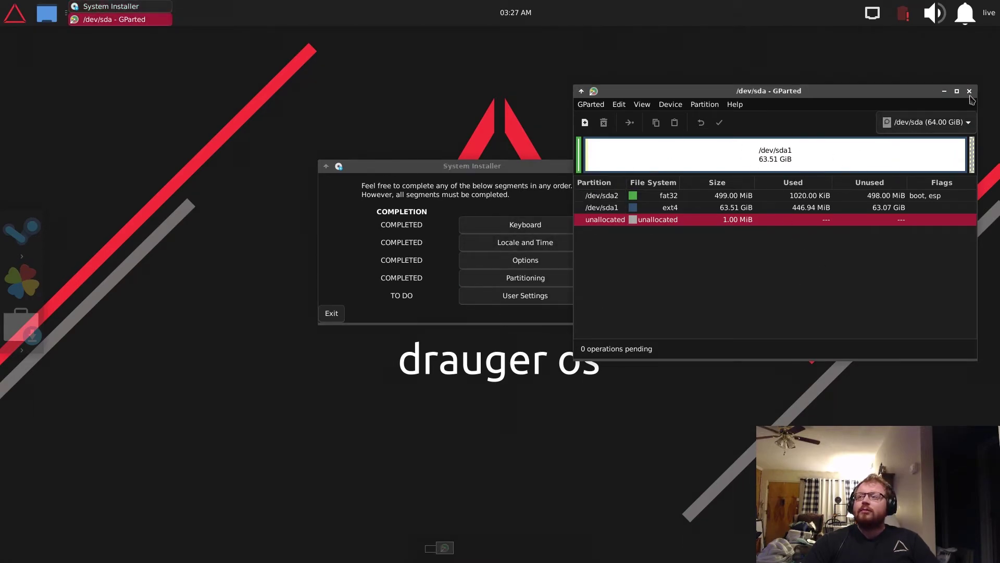
click(969, 91)
drag(516, 164, 554, 175)
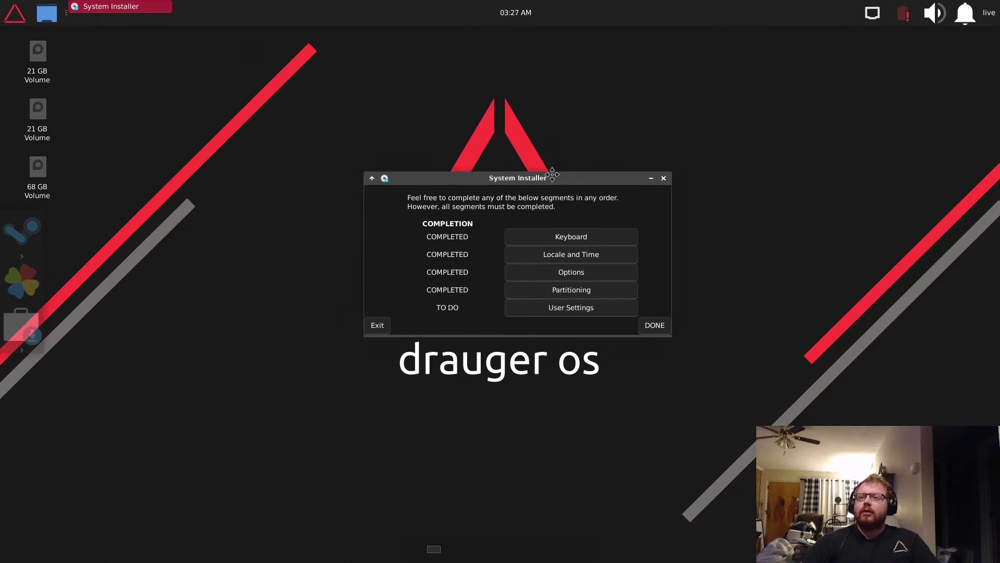
- Fill in the main user's name, computer name test and matching passwords, and save User Settings
click(564, 308)
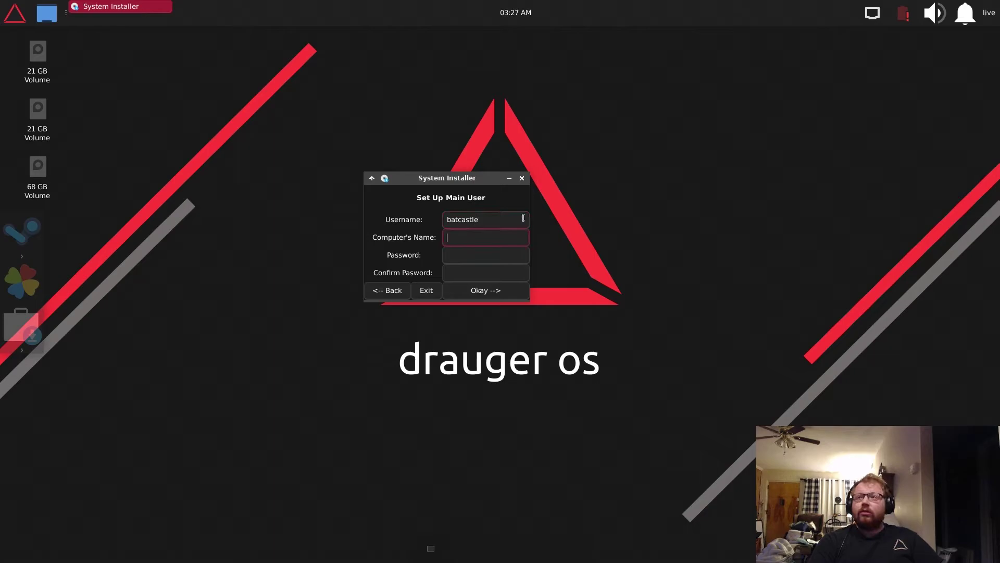
text(est)
key(Tab)
text(tes)
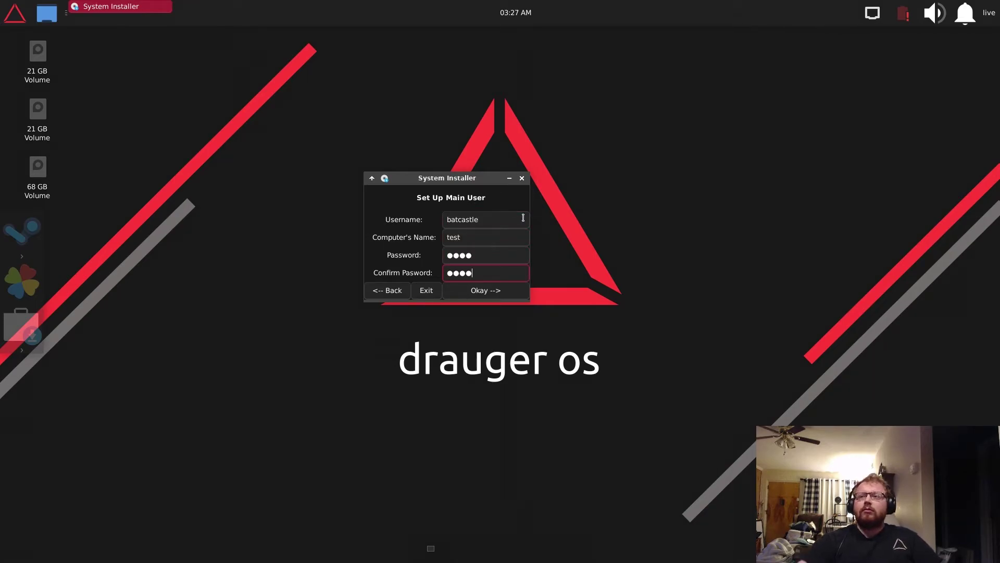
click(501, 292)
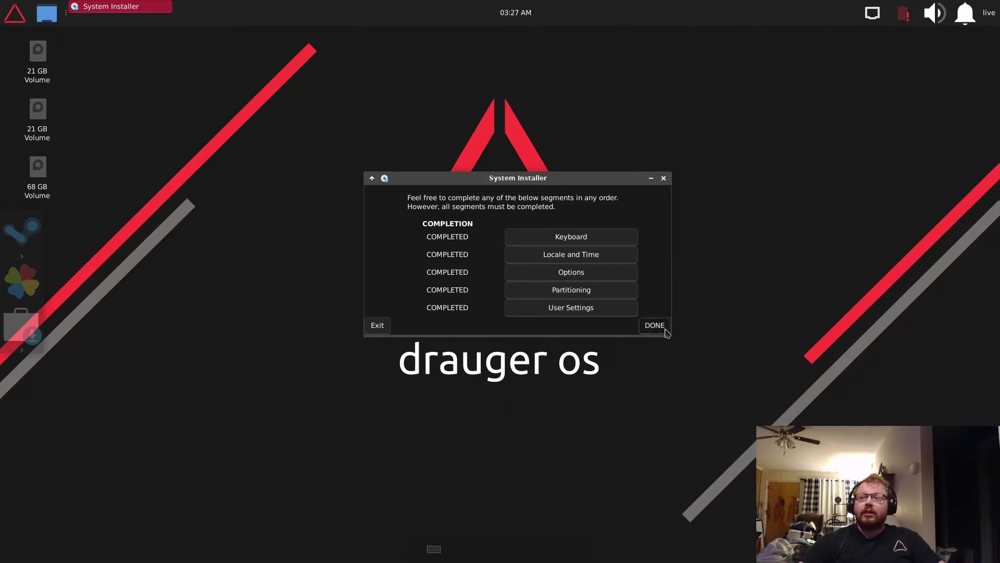
- Review the FINAL CONFIRMATION summary and start the installation with INSTALL NOW
click(661, 327)
drag(503, 152, 520, 126)
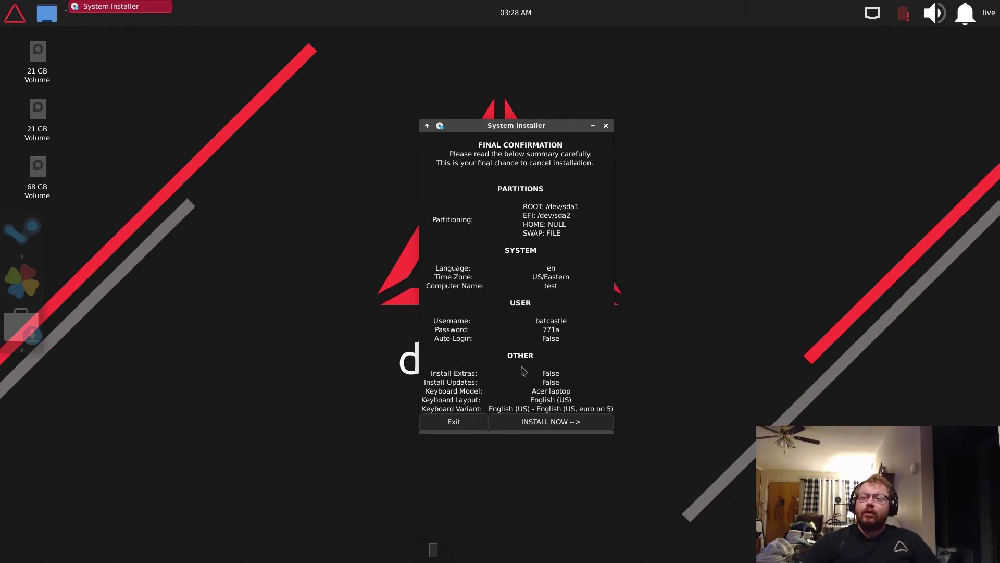
click(578, 422)
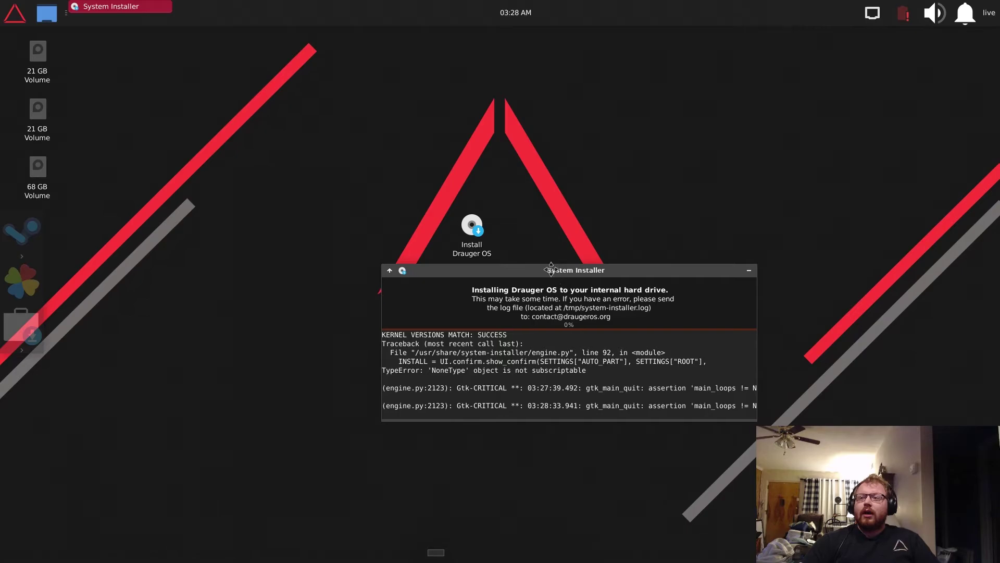
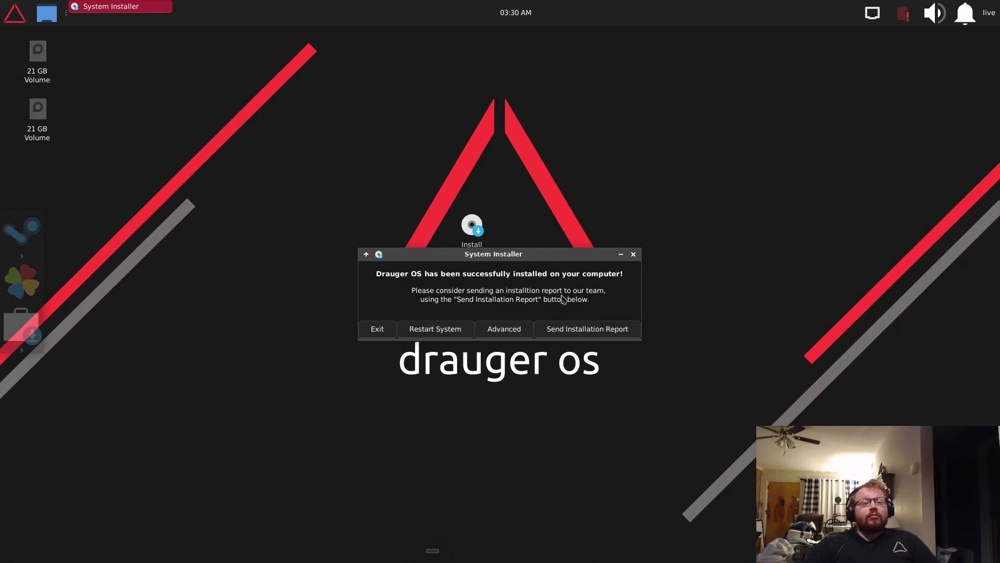
- Open the installation report options and switch on sending the installation and hardware report
click(586, 328)
click(525, 271)
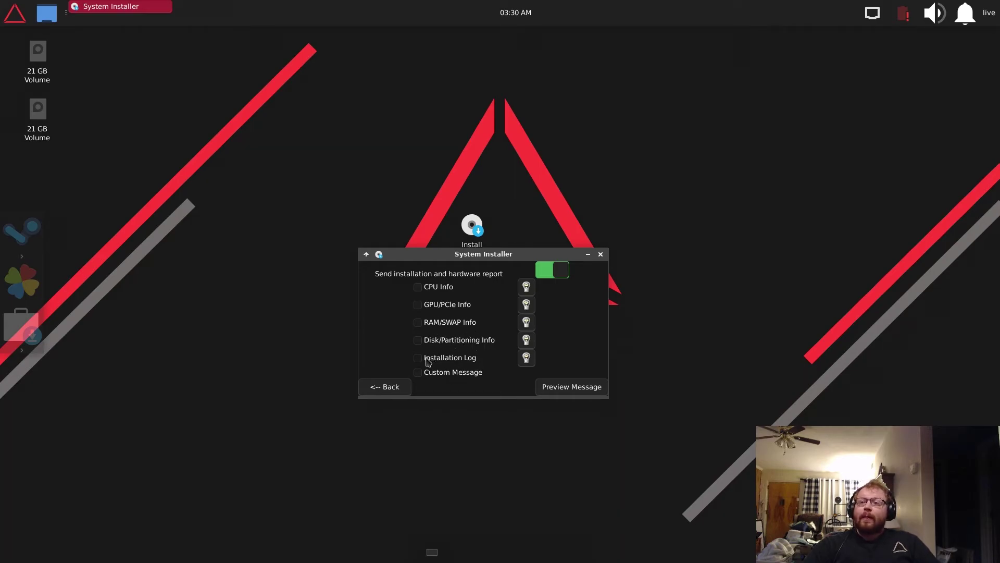
- Tick Installation Log, Disk/Partitioning, RAM/SWAP, GPU/PCIe, CPU Info and Custom Message for the report
click(443, 357)
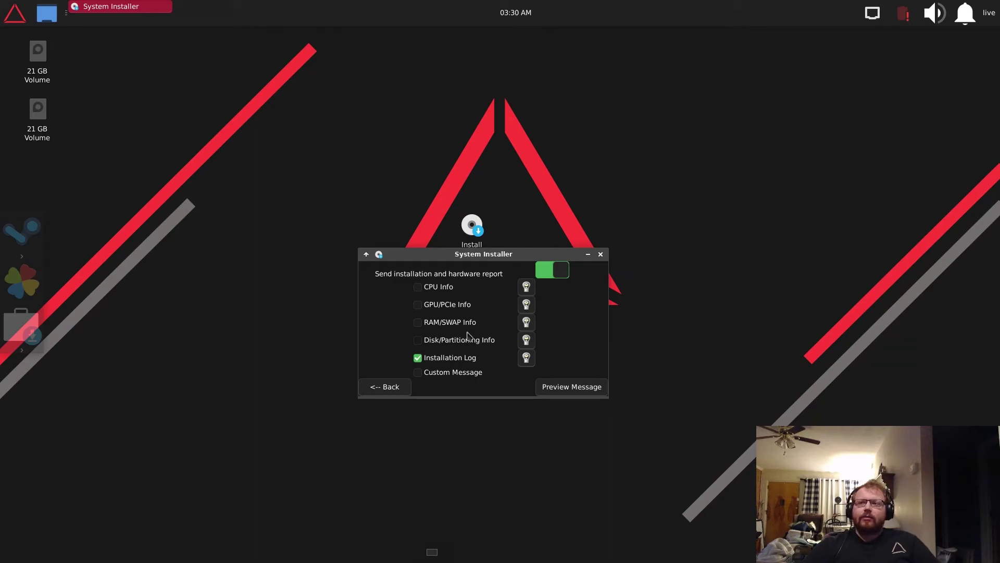
click(460, 341)
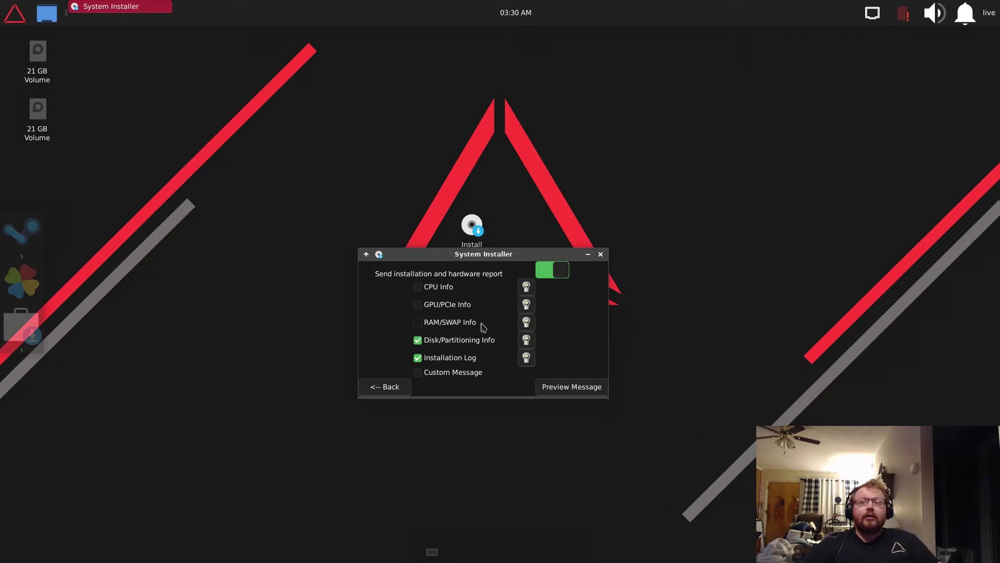
click(442, 322)
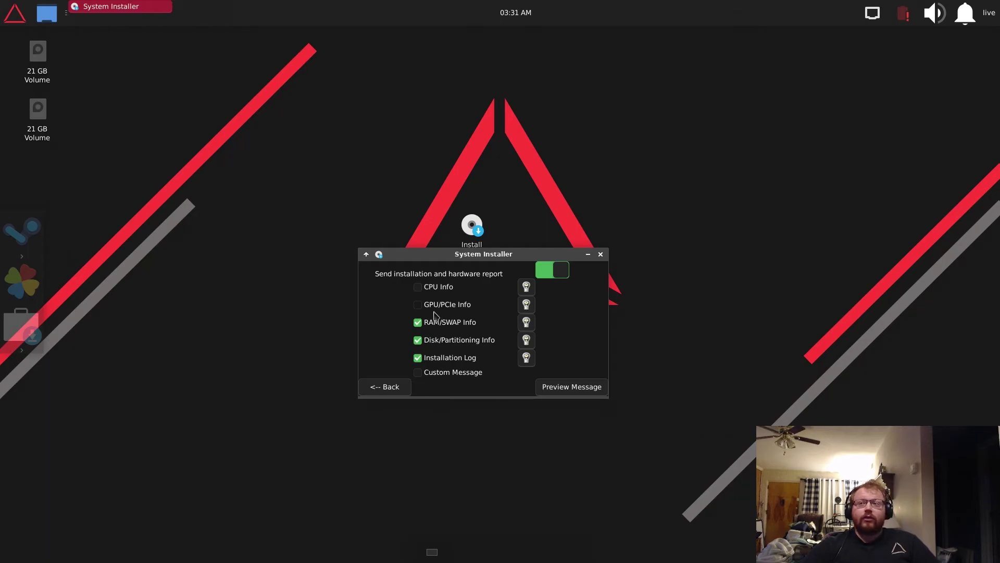
click(441, 305)
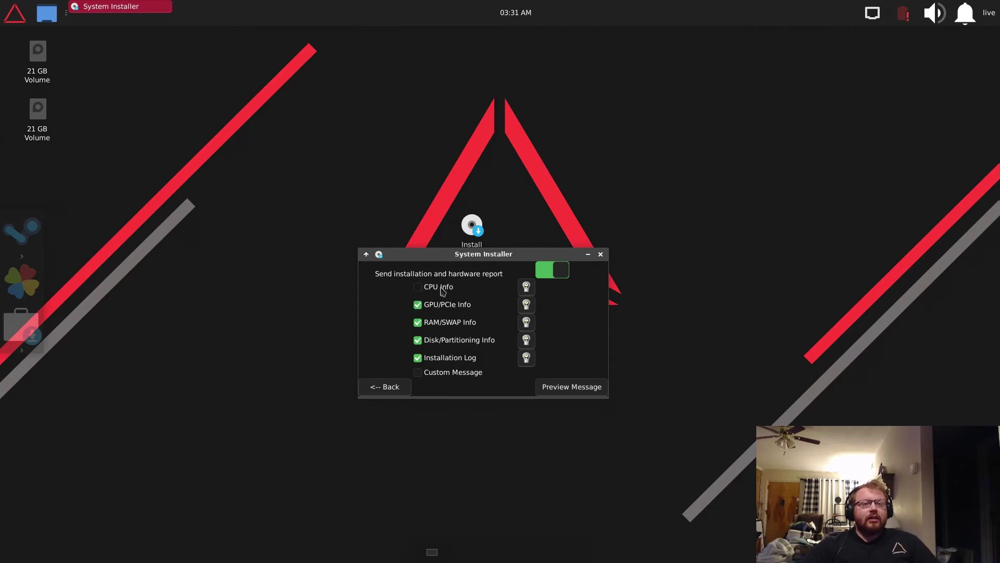
click(454, 288)
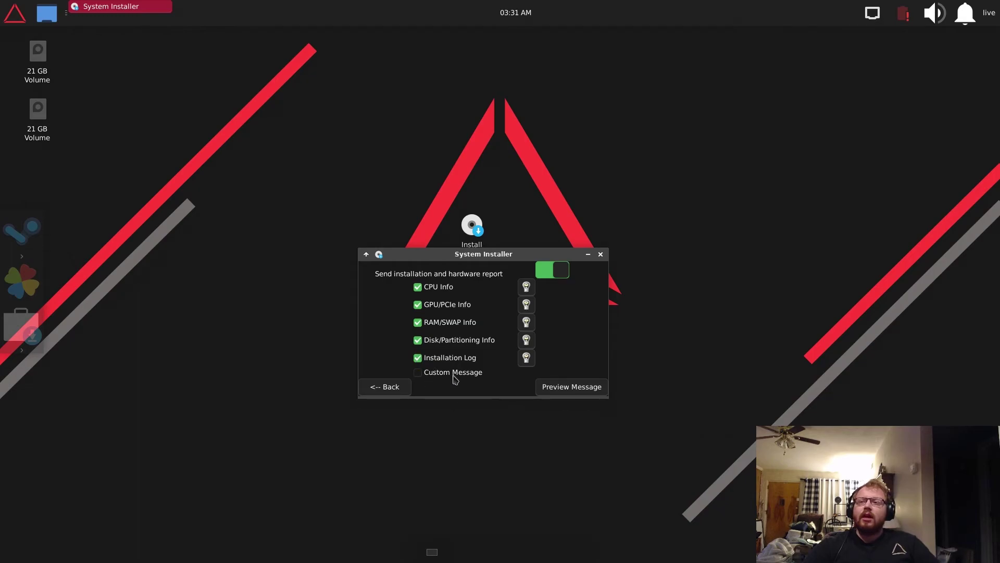
click(454, 373)
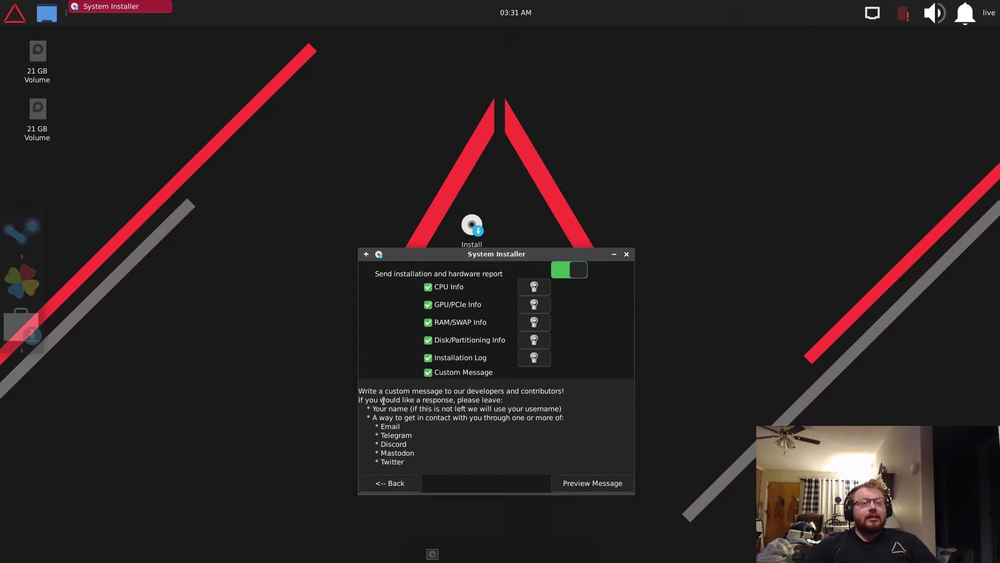
- Replace the template custom message text with 'Hi! Drauger OS rules! Thanks!'
drag(359, 390, 460, 455)
key(BackSpace)
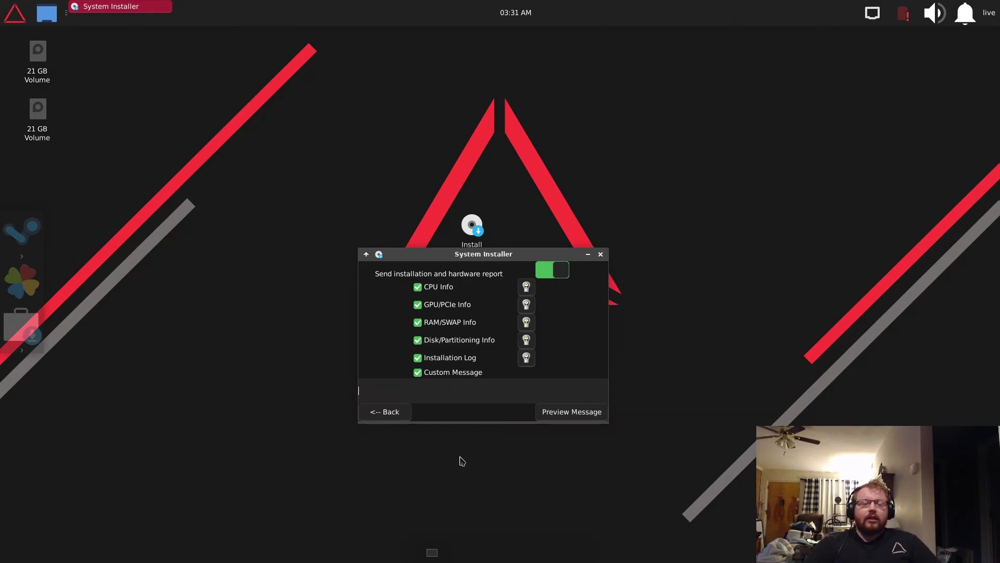
text(Hi! Draugr)
text(r O)
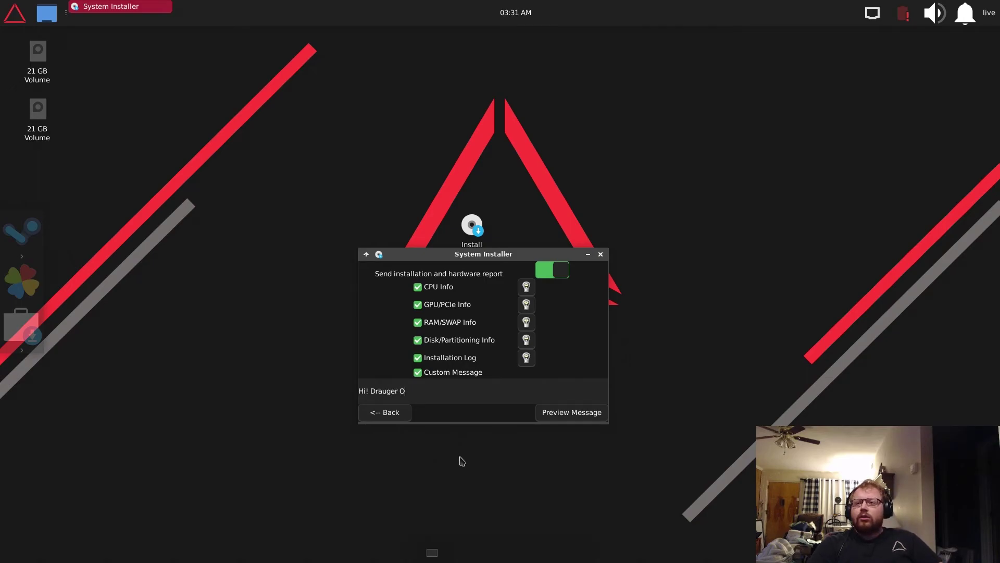
text(S rules@)
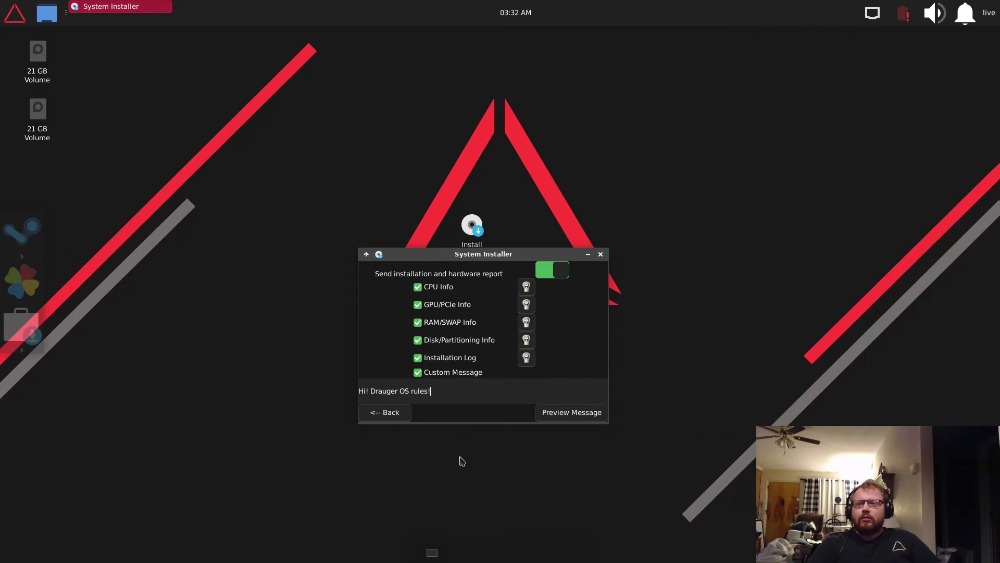
text( Thanks)
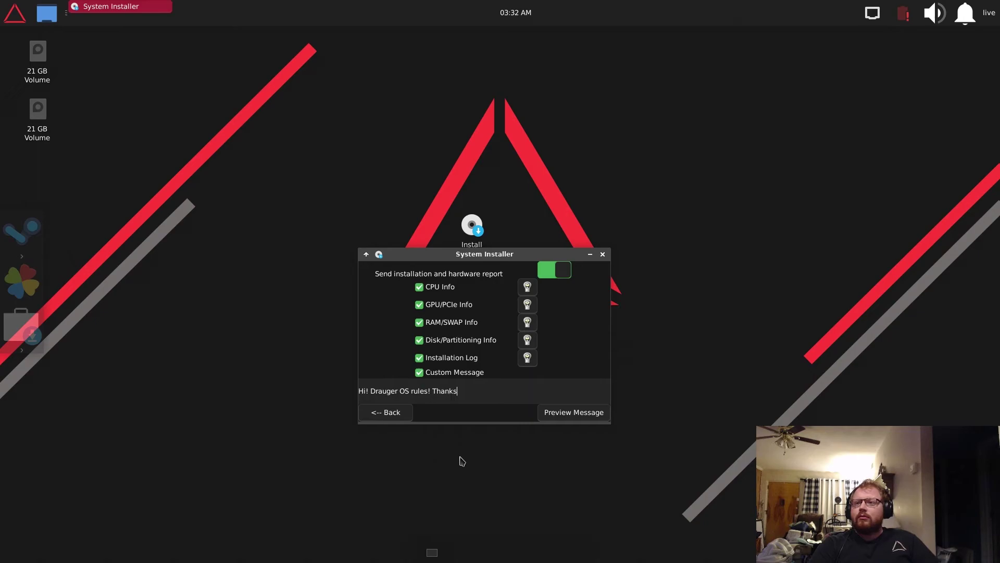
text(!)
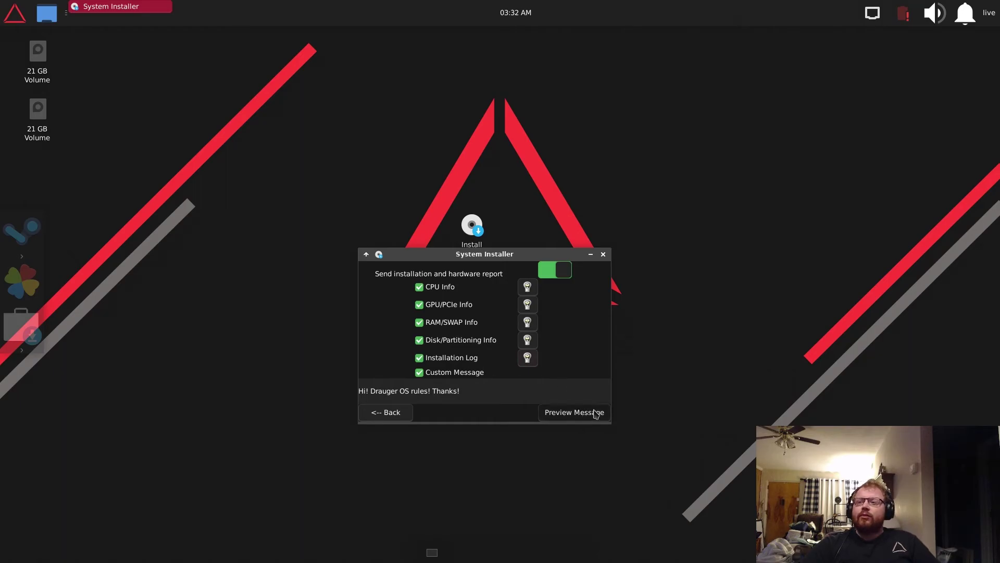
- Preview the installation report and scroll through it to the closing custom message
click(595, 412)
drag(573, 256, 492, 94)
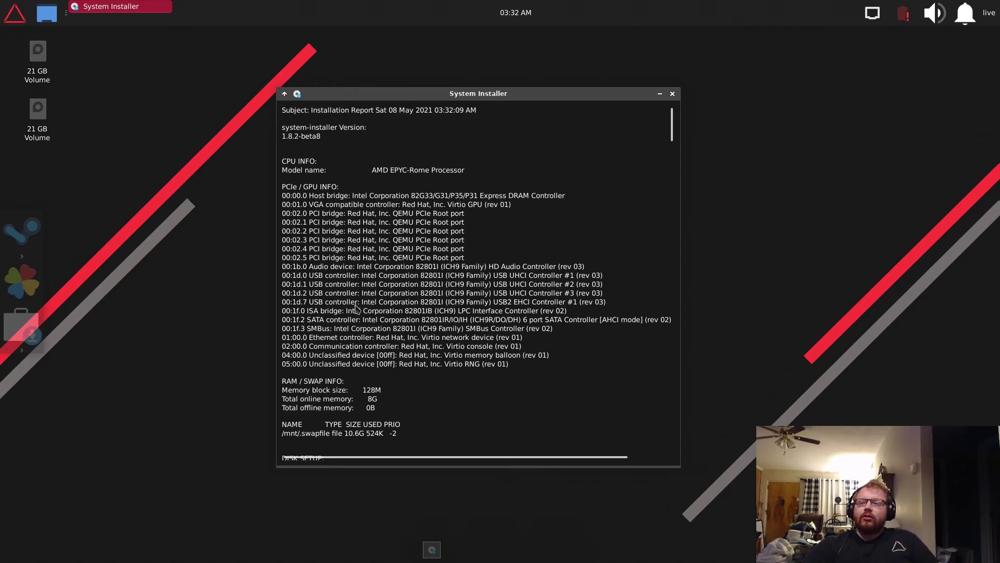
scroll(373, 307, down, 3)
scroll(373, 307, down, 2)
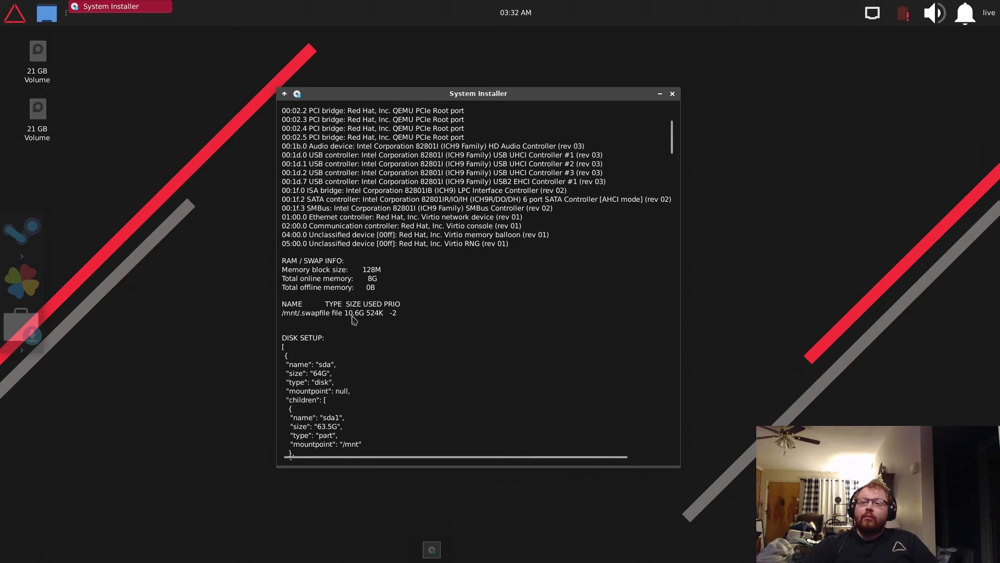
scroll(414, 313, down, 6)
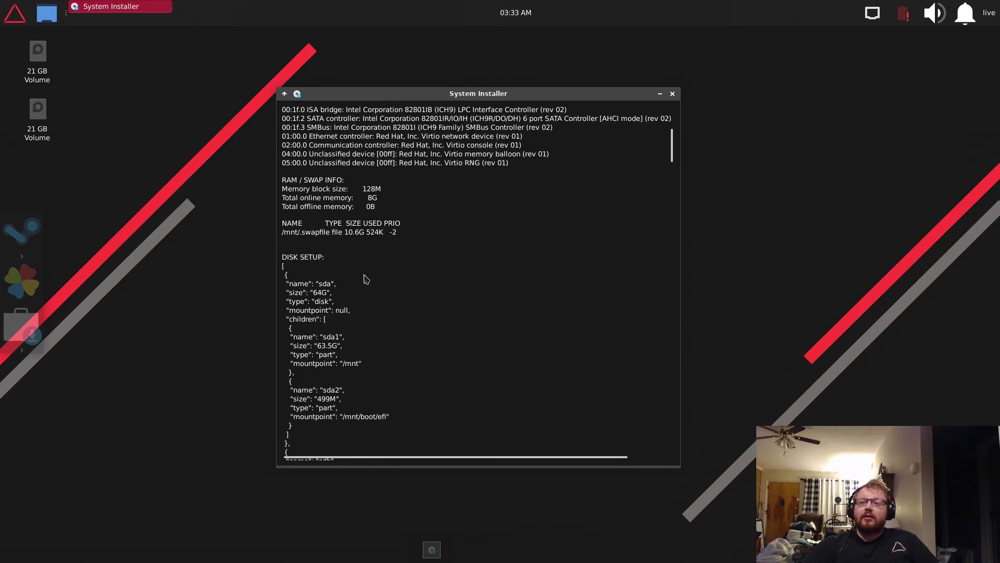
scroll(365, 278, down, 2)
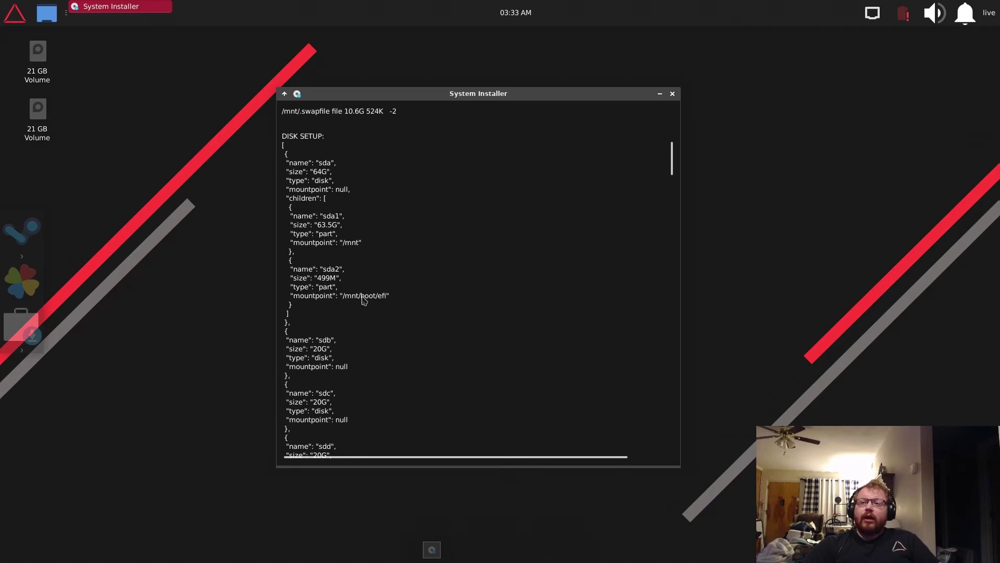
scroll(427, 279, down, 13)
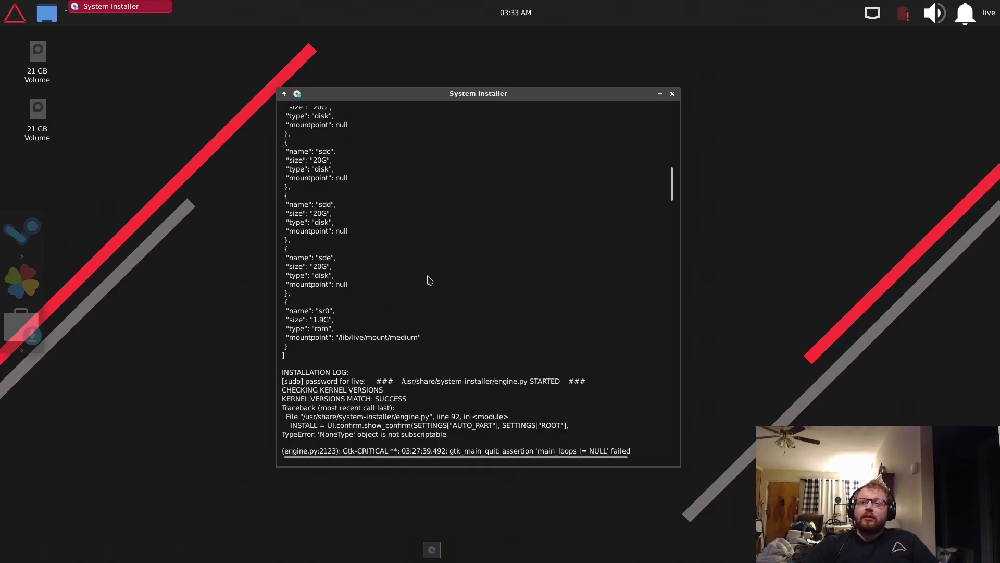
scroll(406, 239, down, 15)
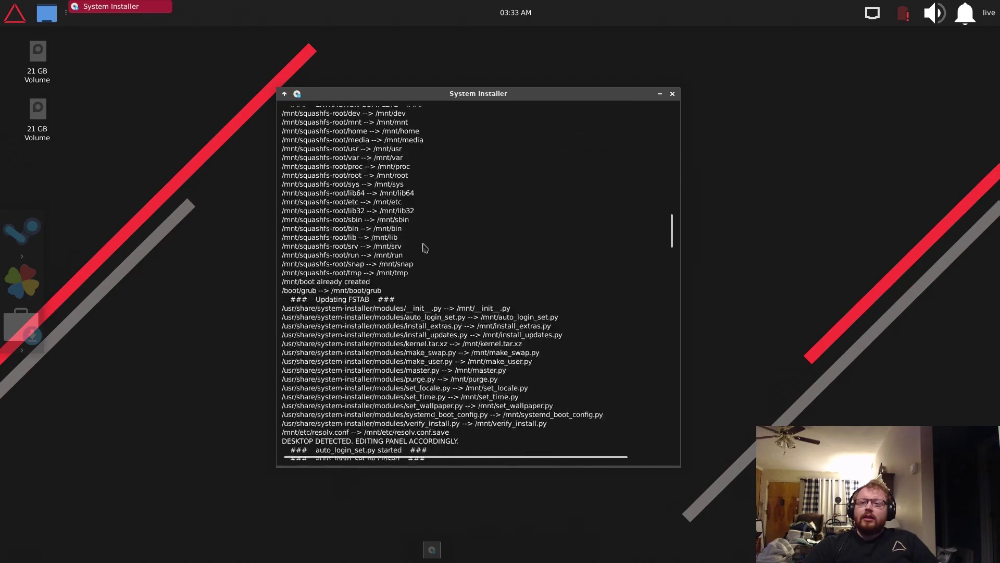
scroll(431, 252, down, 15)
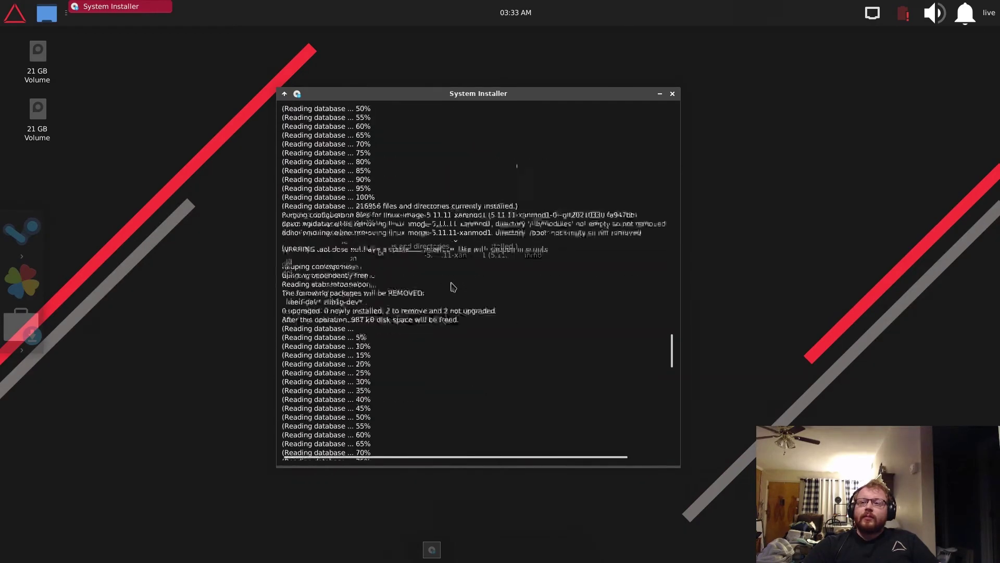
scroll(453, 287, down, 15)
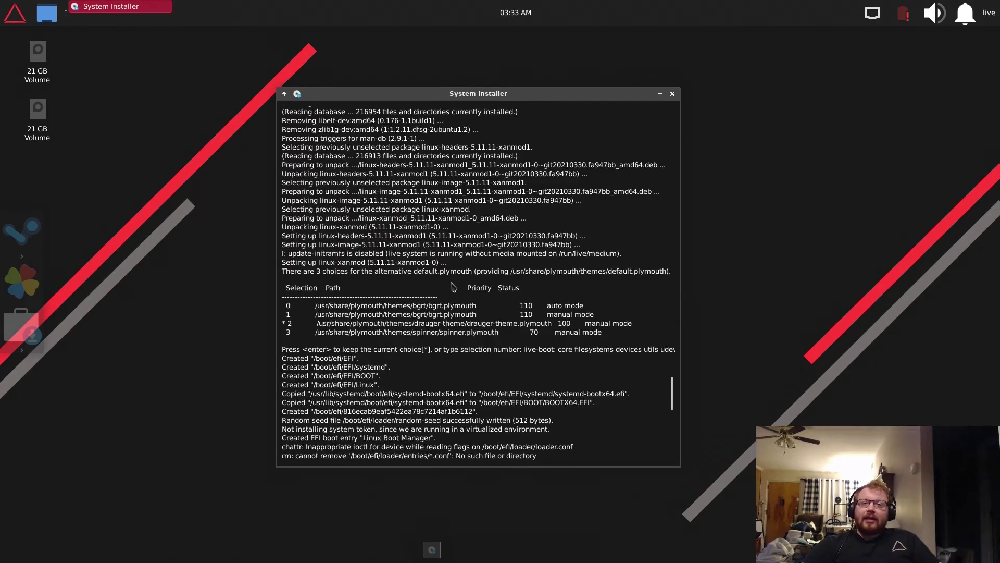
scroll(452, 287, down, 5)
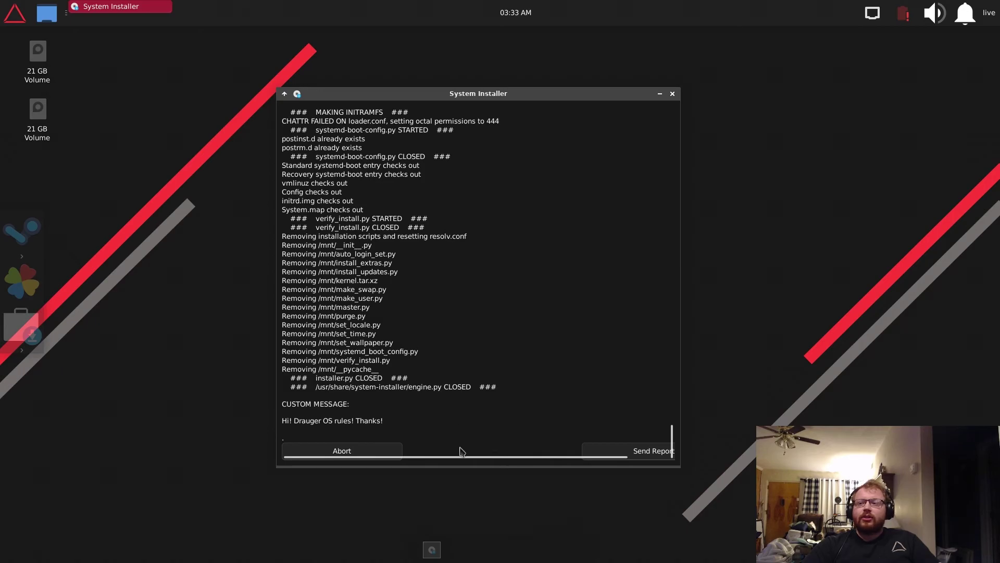
drag(461, 458, 509, 458)
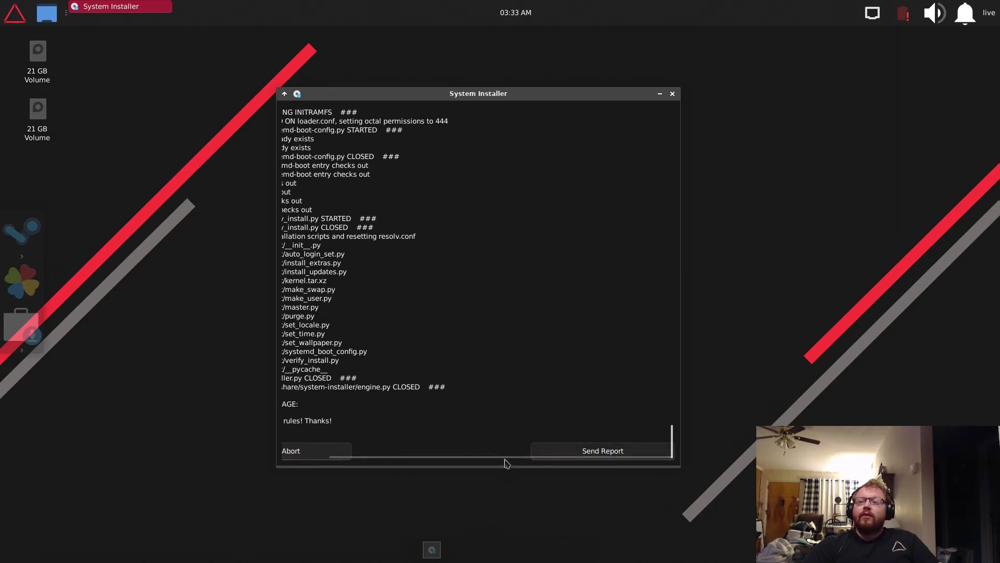
drag(507, 461, 458, 462)
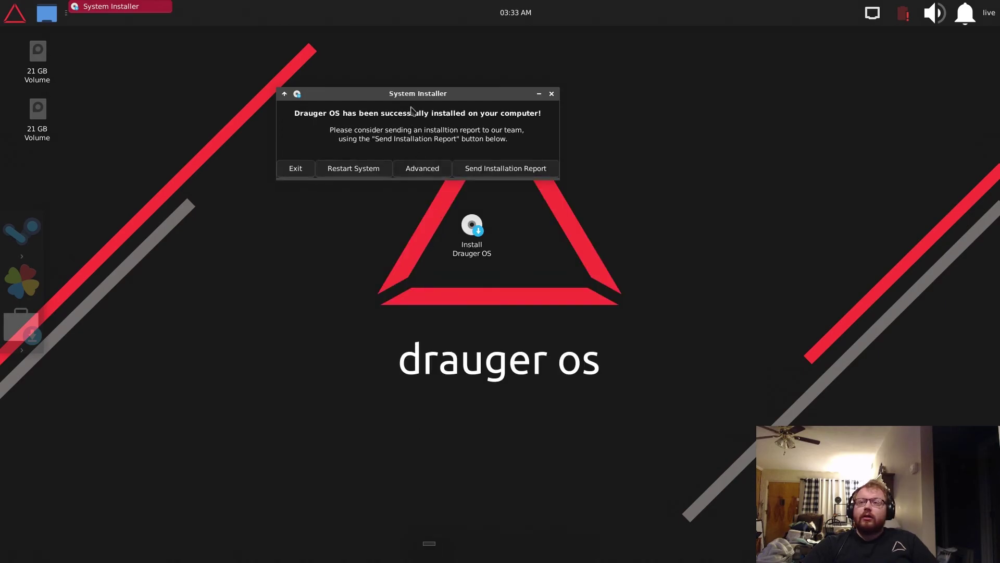
- Glance at the Advanced installer options, go back, and choose Restart System
drag(409, 99, 466, 249)
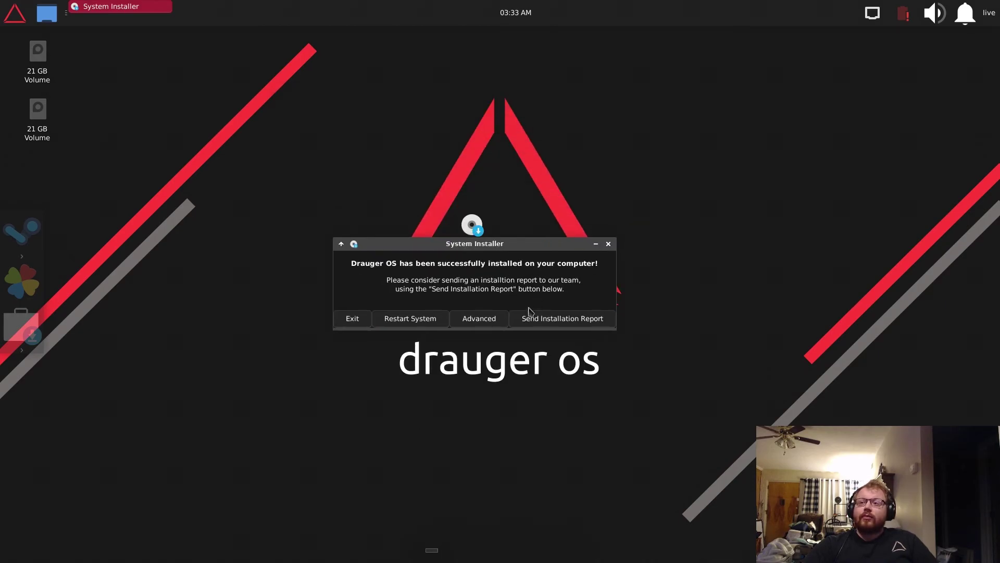
click(470, 322)
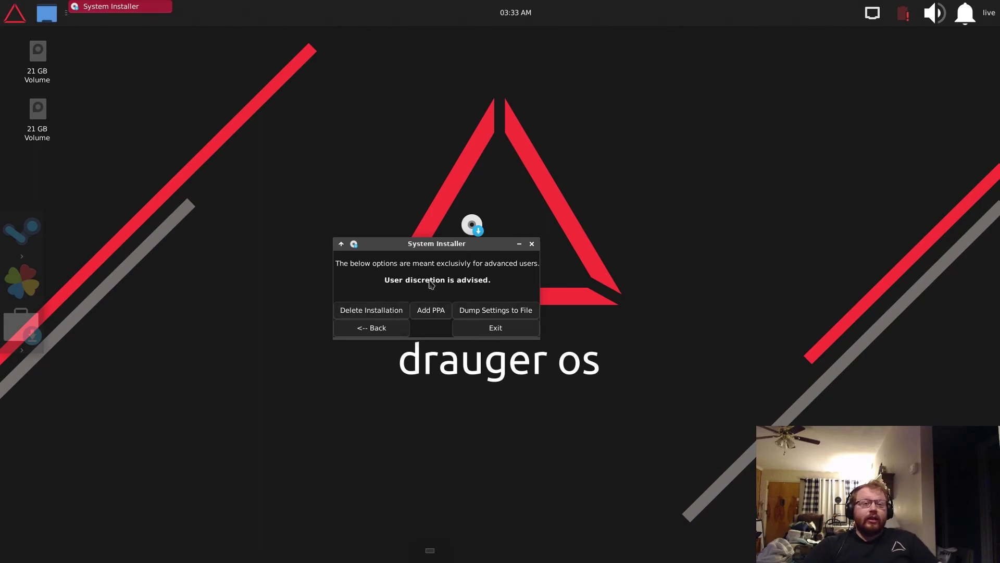
click(408, 329)
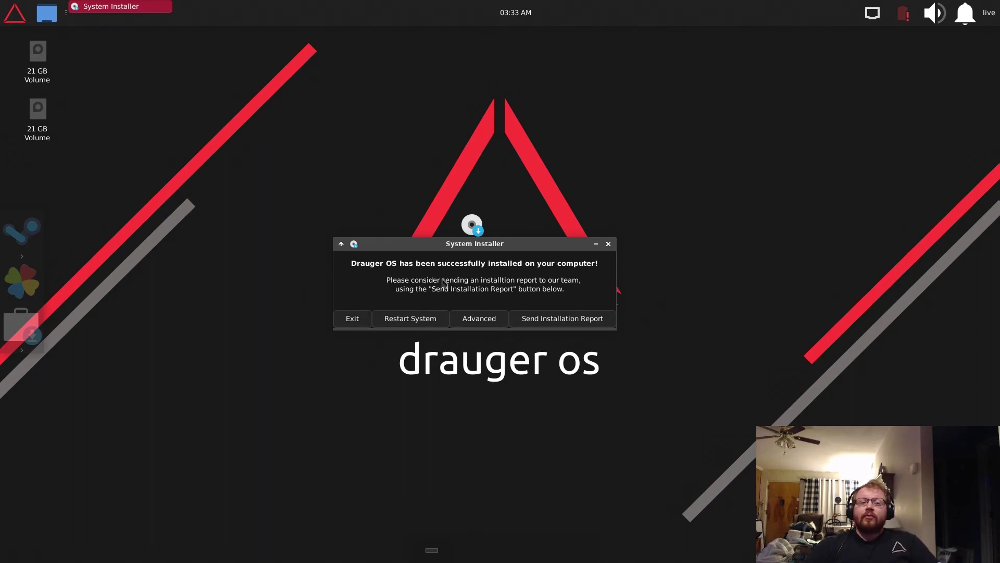
click(411, 319)
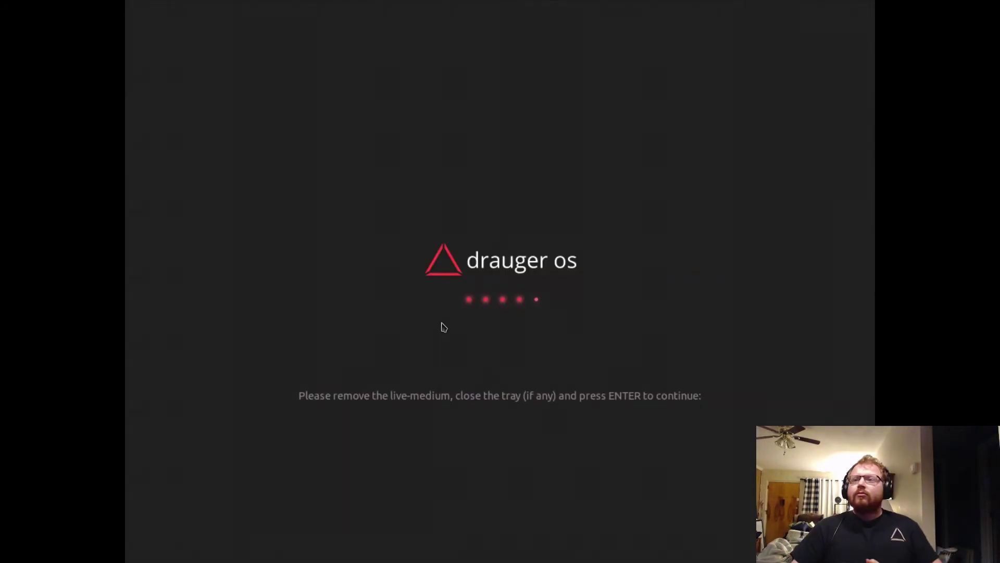
- Continue the reboot, reset Drauger OS as the default boot entry, and boot it
key(Return)
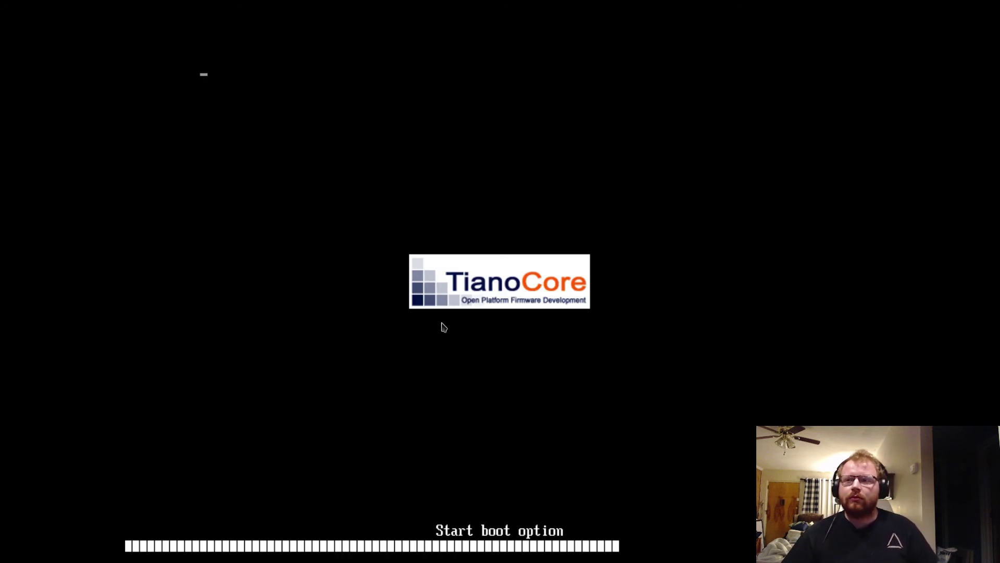
key(Down)
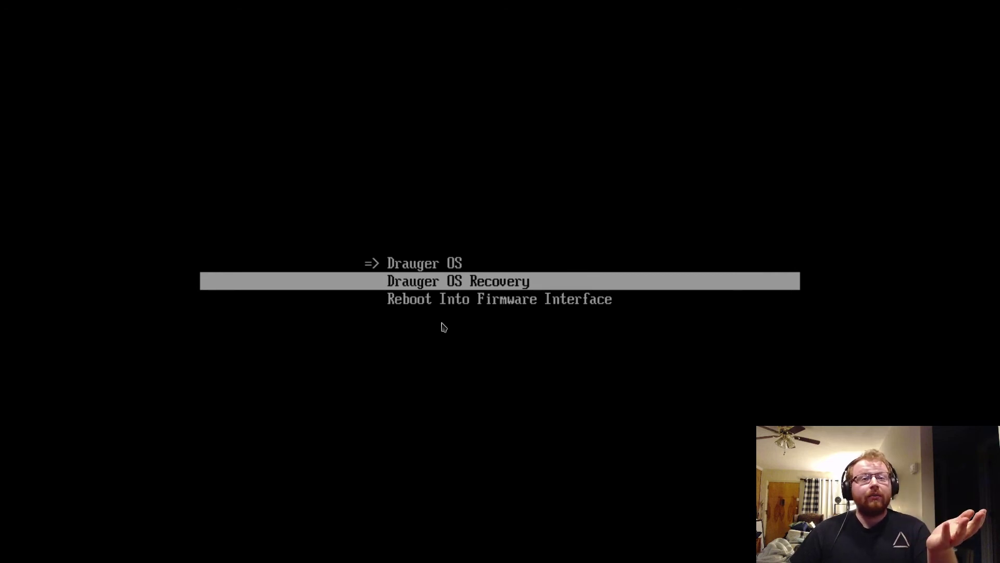
key(Up)
key(Down)
key(Down)
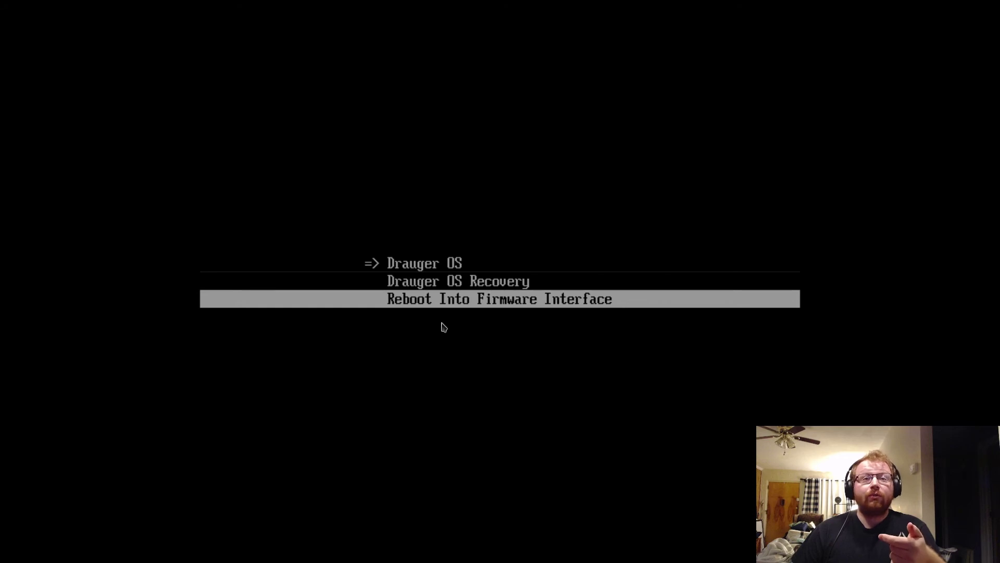
key(Up)
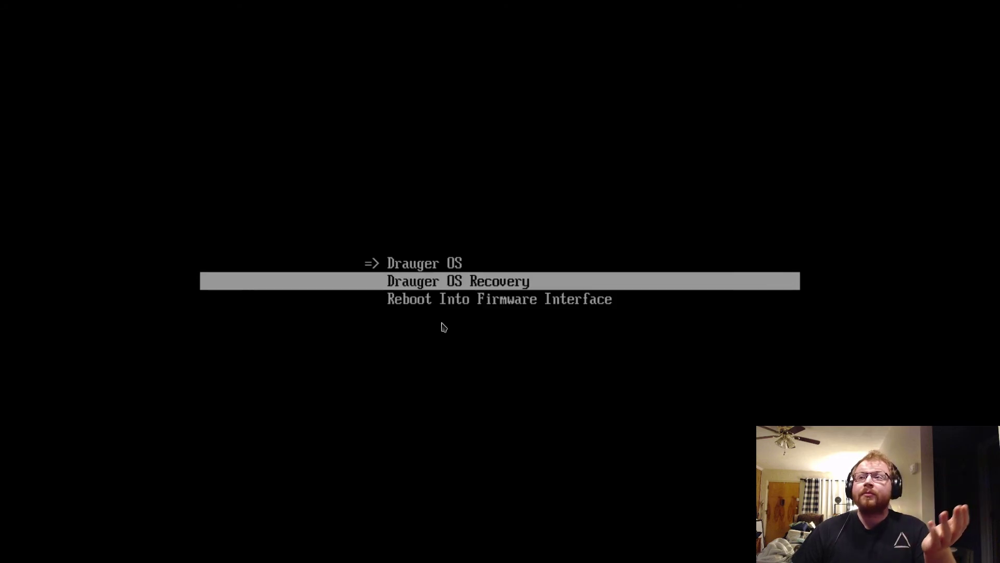
key(Up)
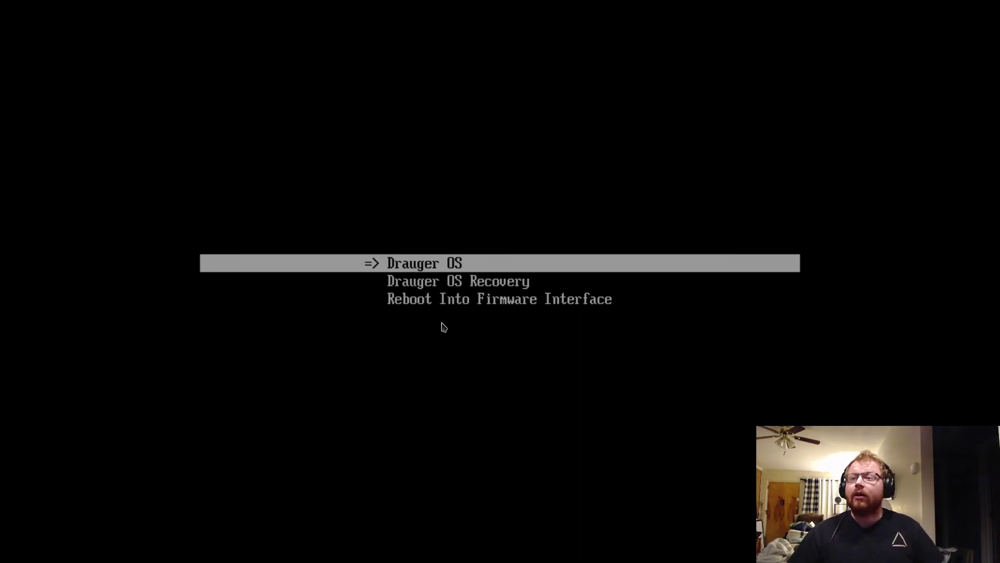
key(d)
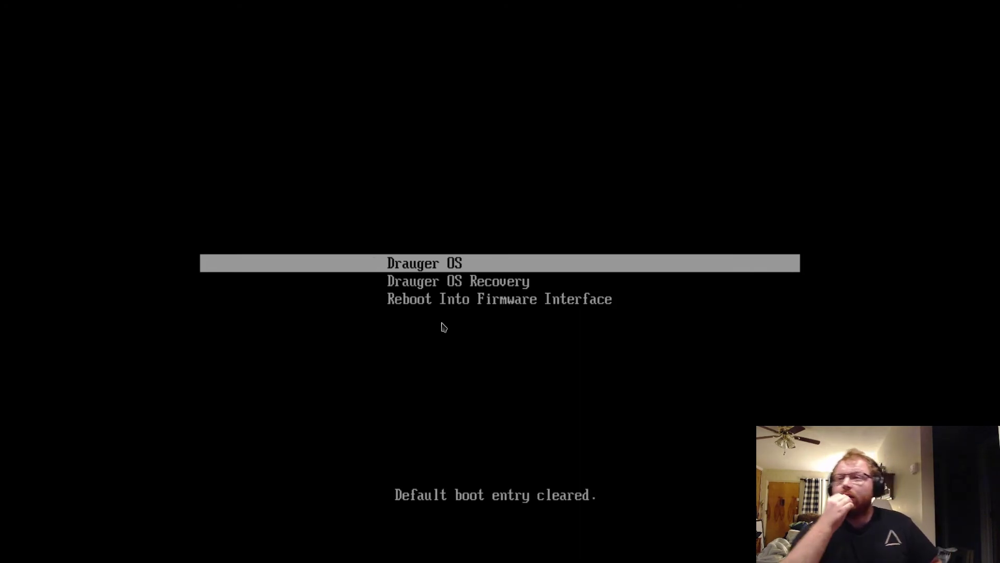
key(Down)
key(Down)
key(Up)
key(Up)
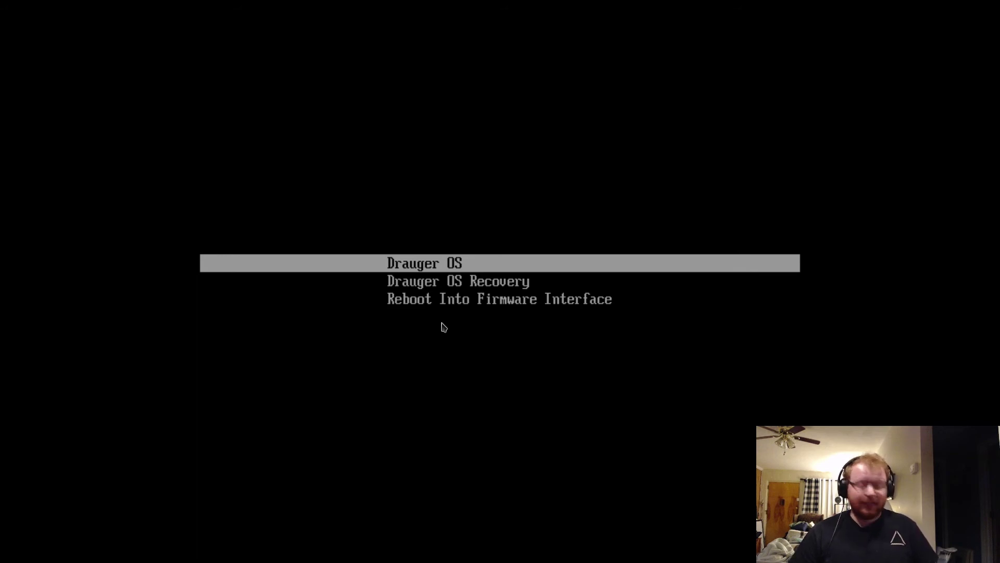
key(d)
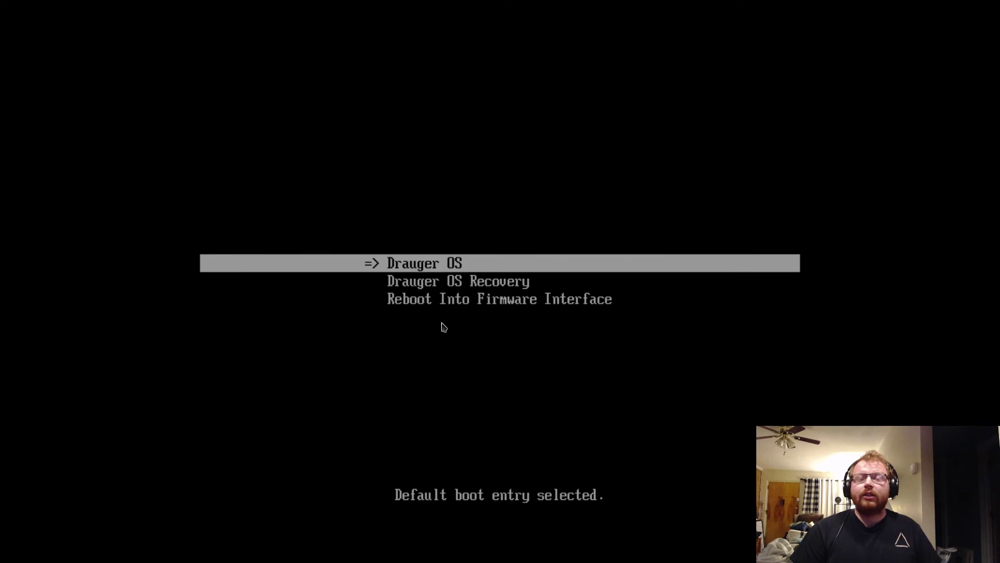
key(Return)
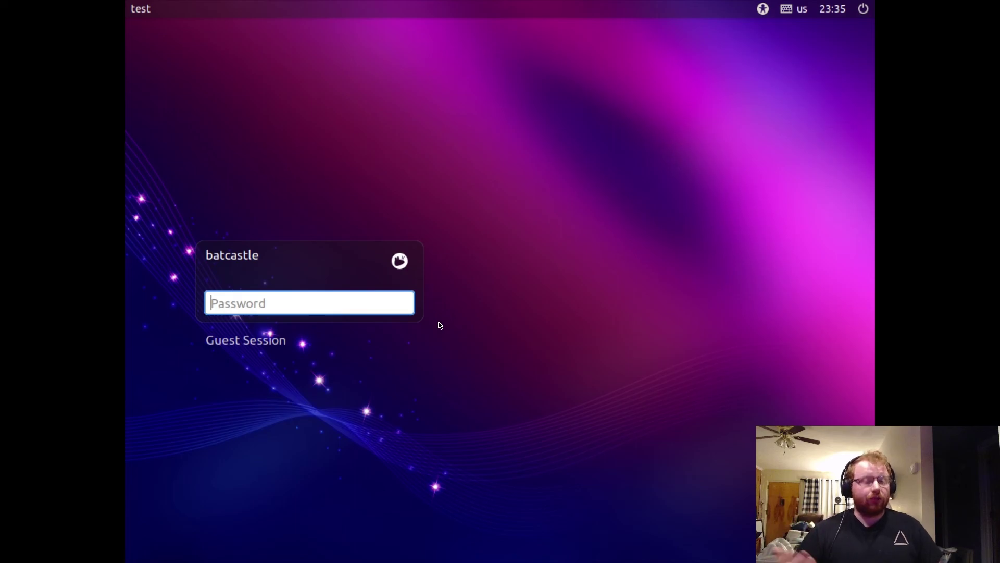
- Log in at the login screen with the account password
text(*****)
key(Return)
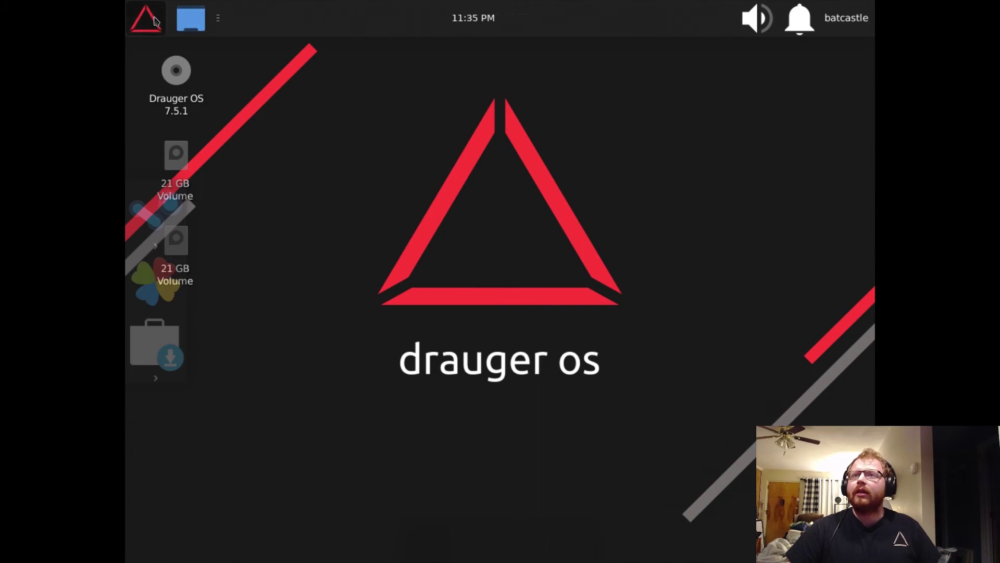
- Set the display resolution to 1920x1080 in Settings > Display and keep the configuration
click(155, 21)
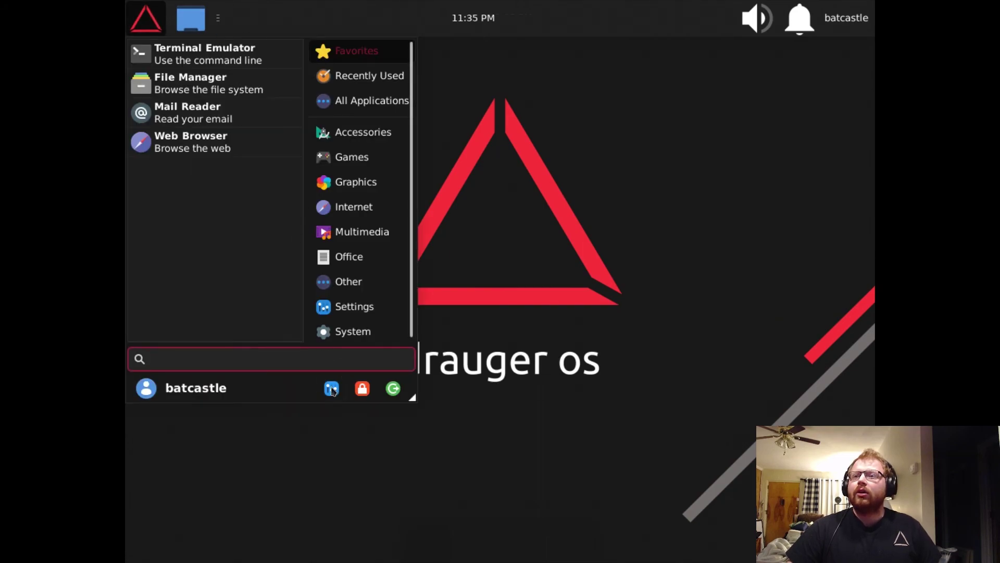
click(332, 389)
click(432, 298)
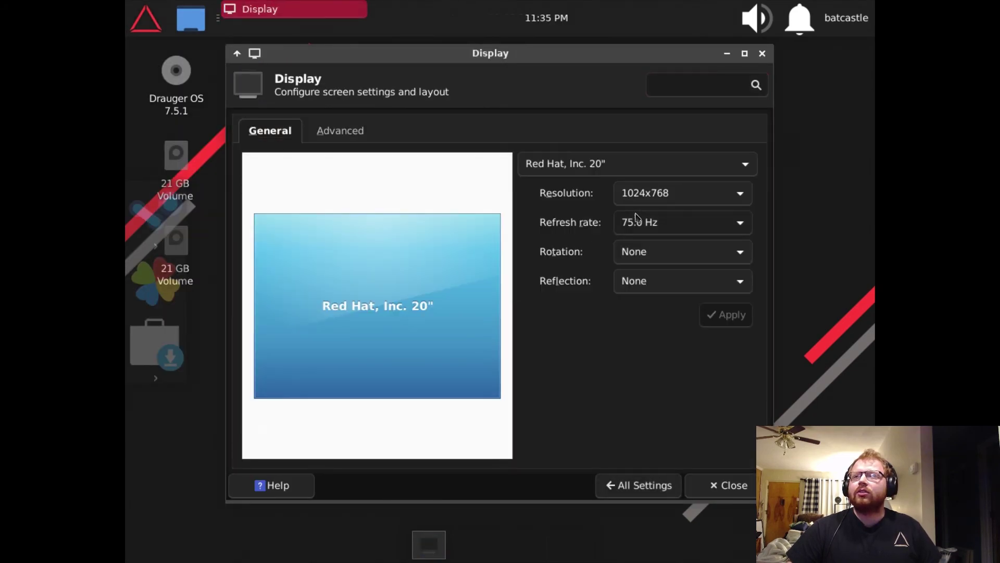
click(643, 194)
click(663, 427)
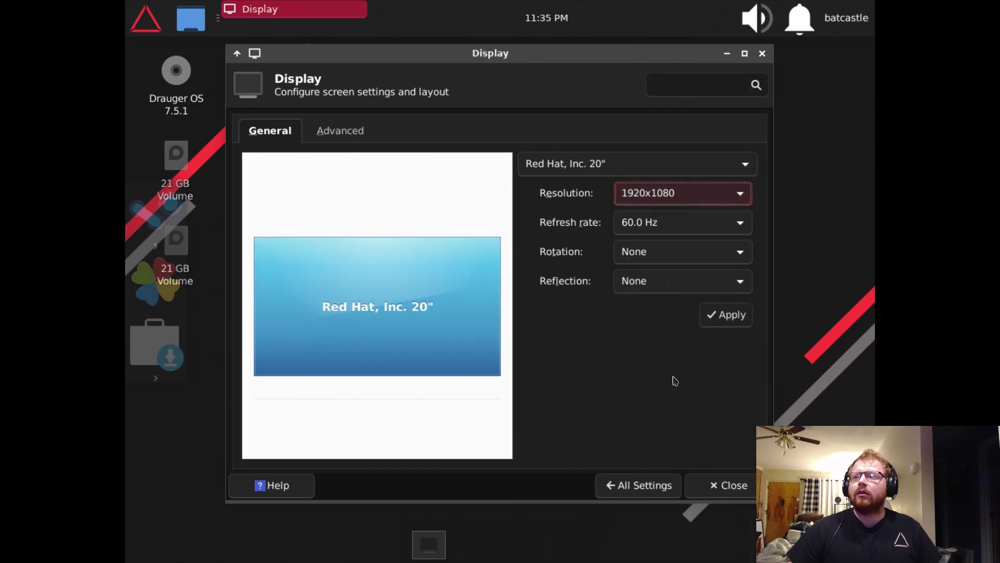
click(737, 315)
click(289, 250)
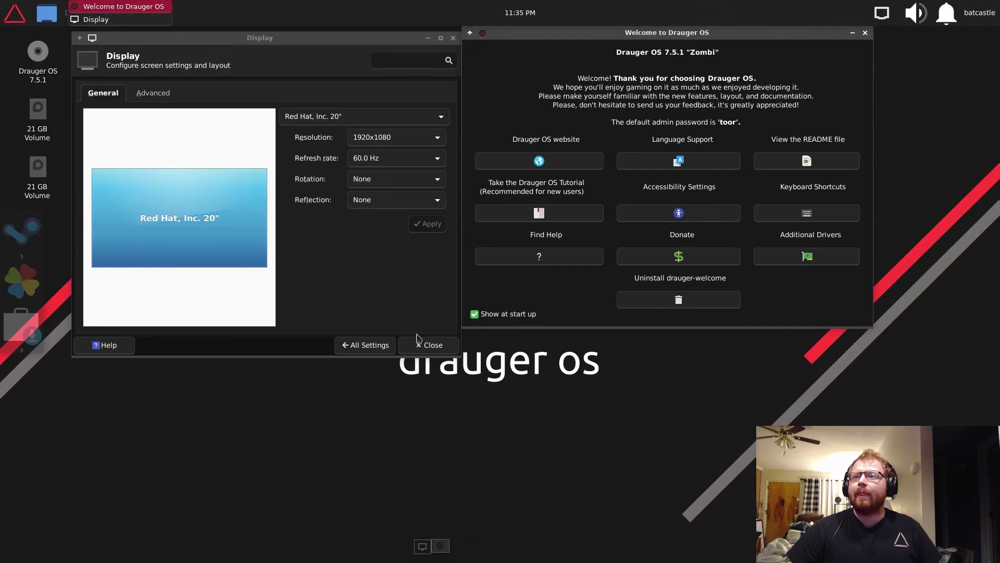
click(417, 344)
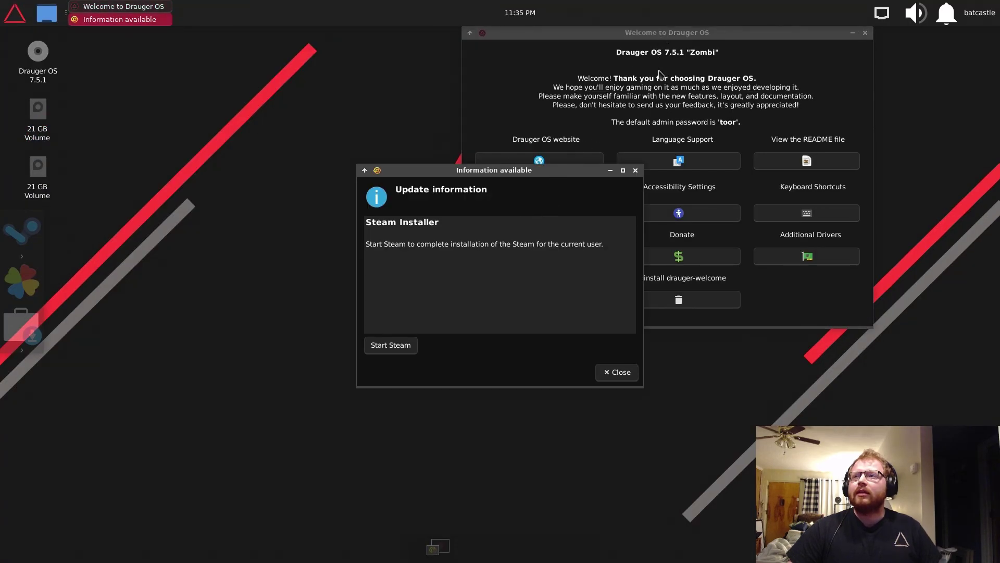
- Dismiss the Steam update notice and close Welcome with Show at start up unticked
click(672, 32)
drag(507, 172, 354, 150)
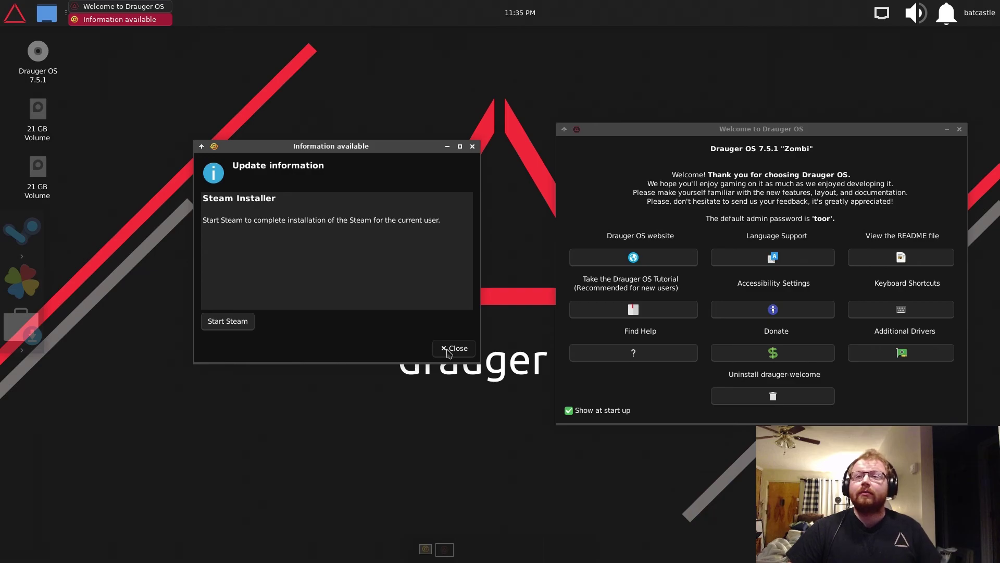
click(449, 351)
click(580, 413)
click(959, 129)
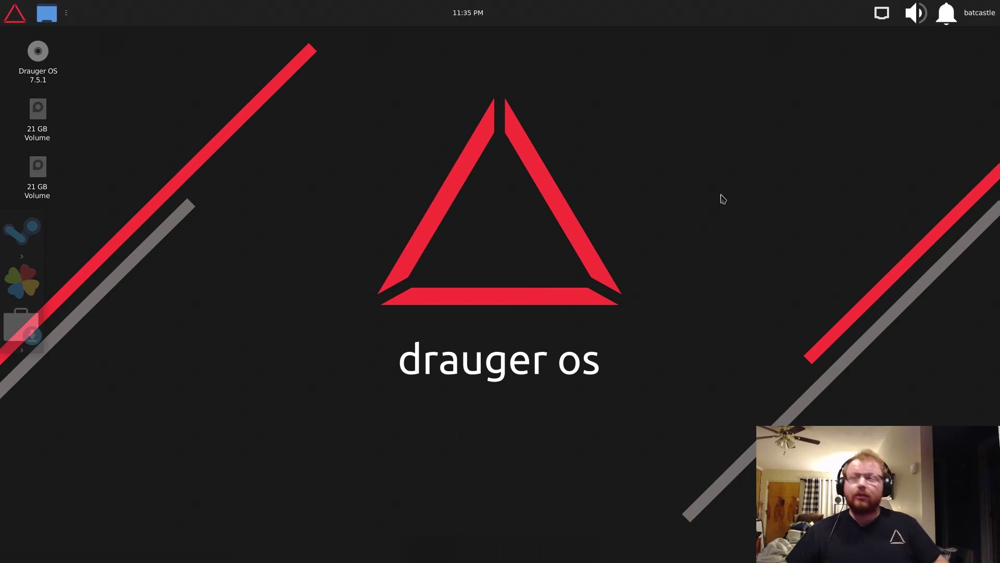
- Open a terminal and run uname -a and lsb_release -a to show kernel and release details
key(ctrl+alt+t)
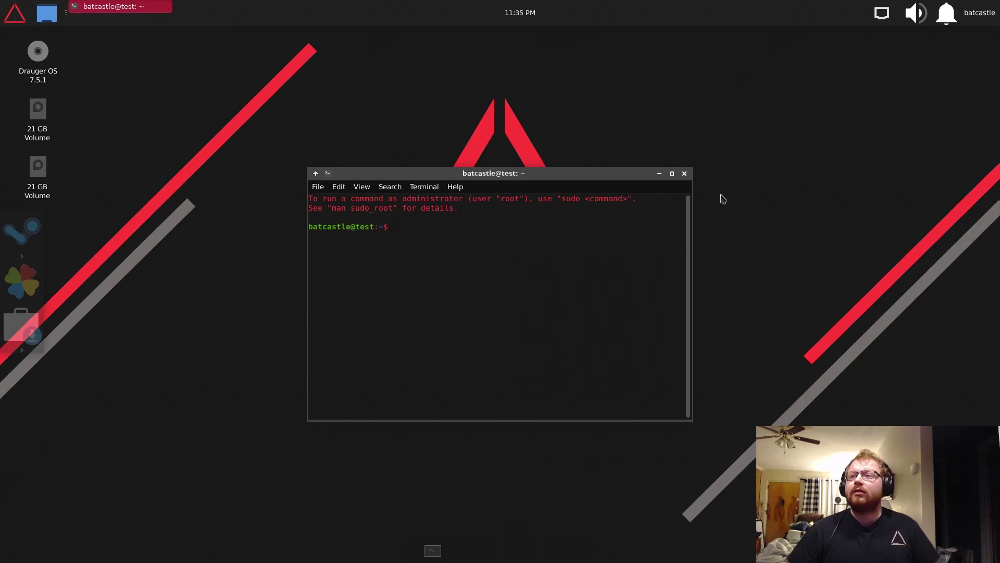
text(unam)
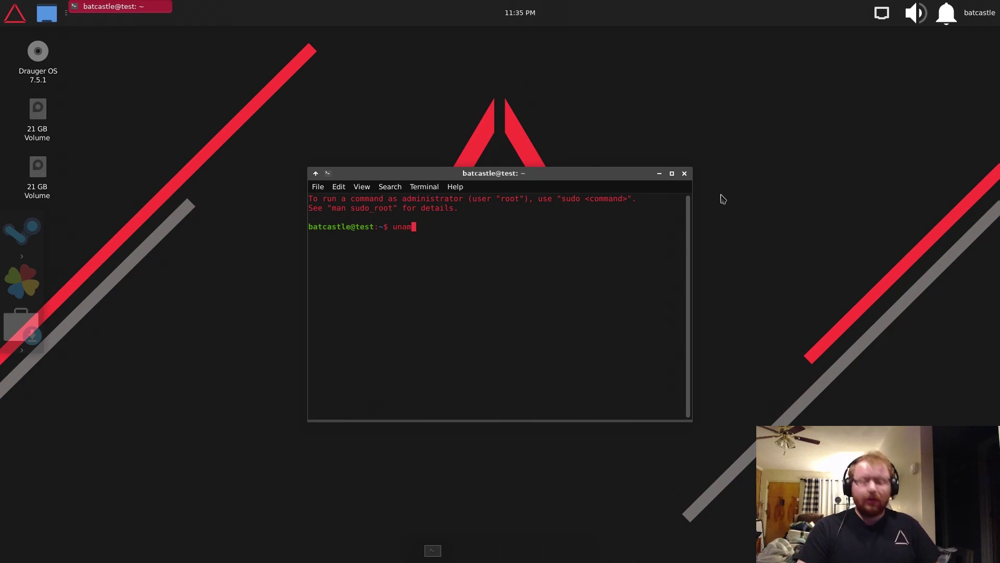
text(e -a)
key(Return)
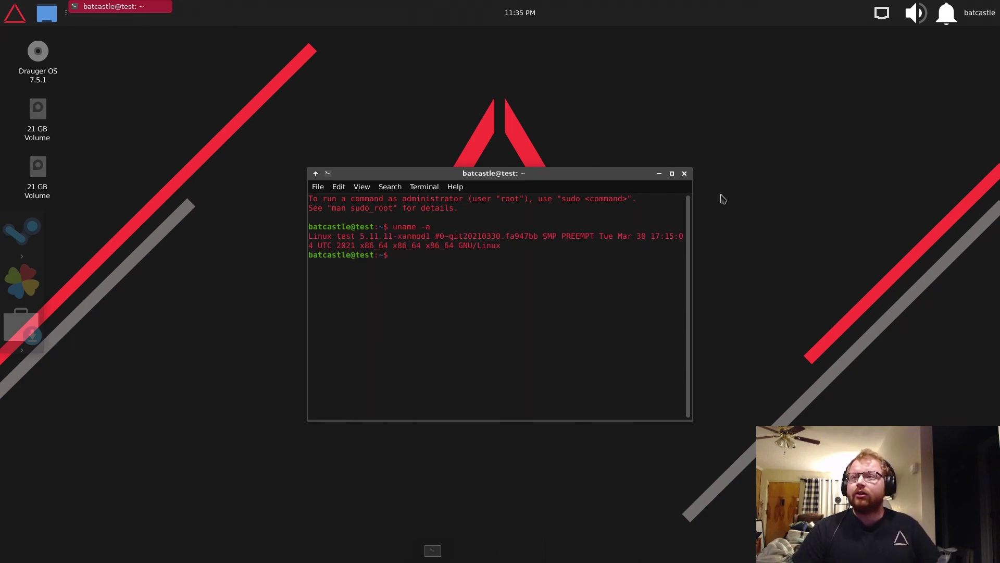
text(lsb_realse)
key(BackSpace)
key(BackSpace)
key(BackSpace)
key(BackSpace)
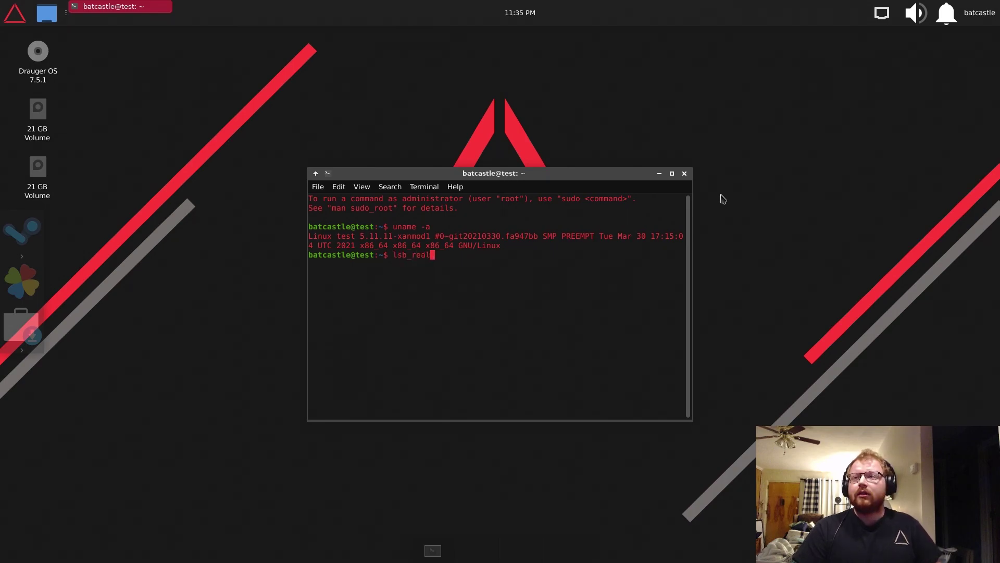
text(lease -)
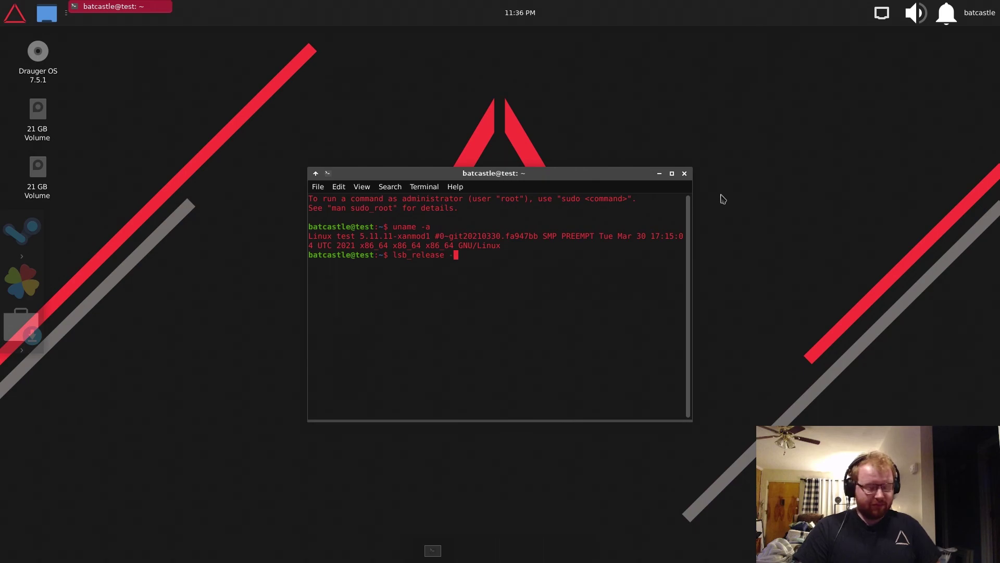
text(a)
key(Return)
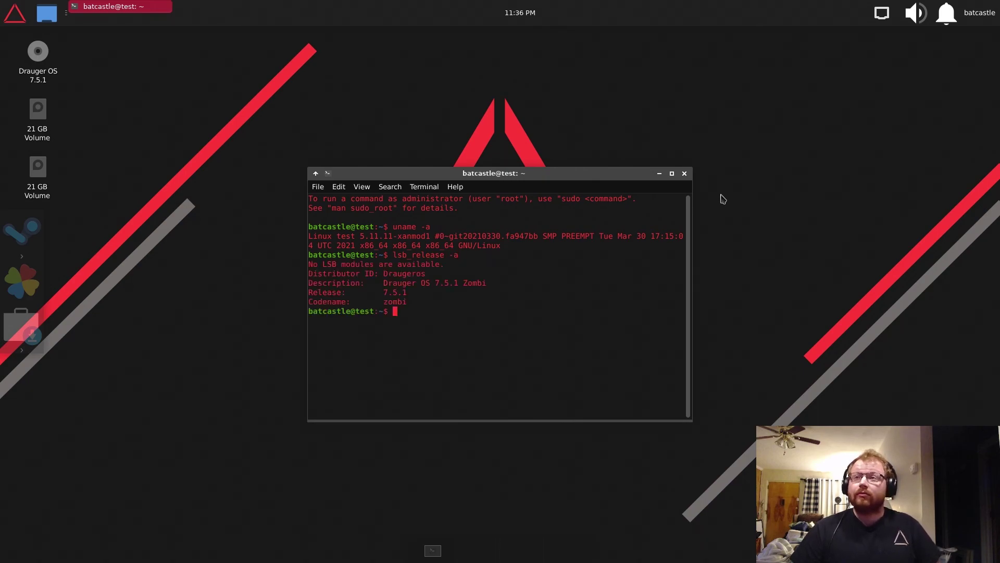
- Run sudo apt update to refresh the package lists
text(sudo aot)
key(BackSpace)
key(BackSpace)
key(BackSpace)
text(pt updat)
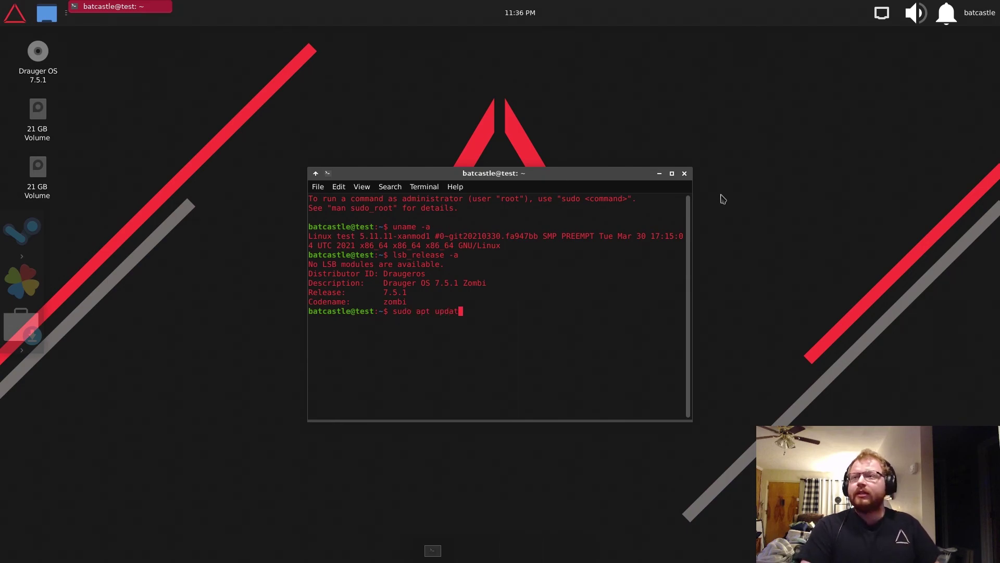
text(e)
key(Return)
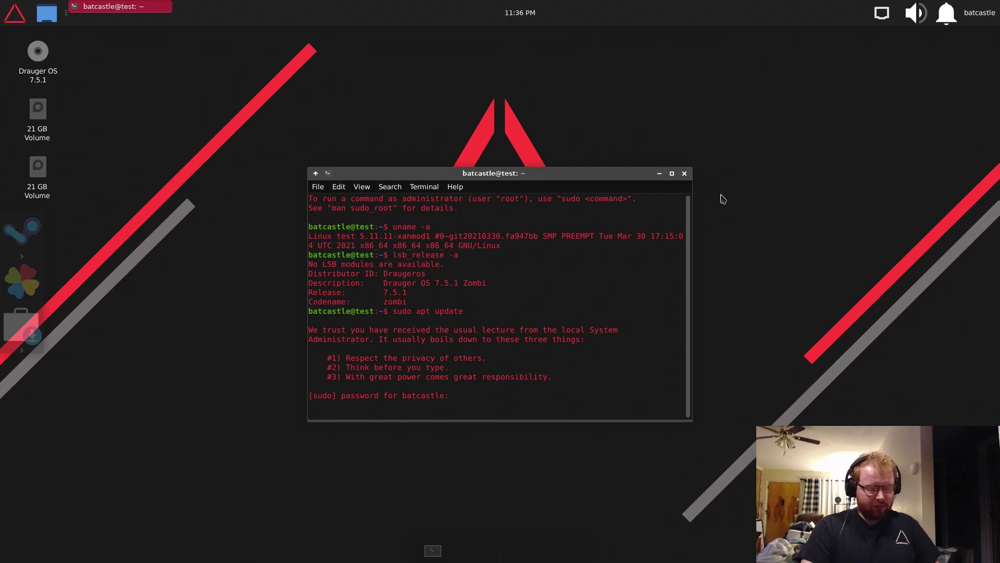
key(Return)
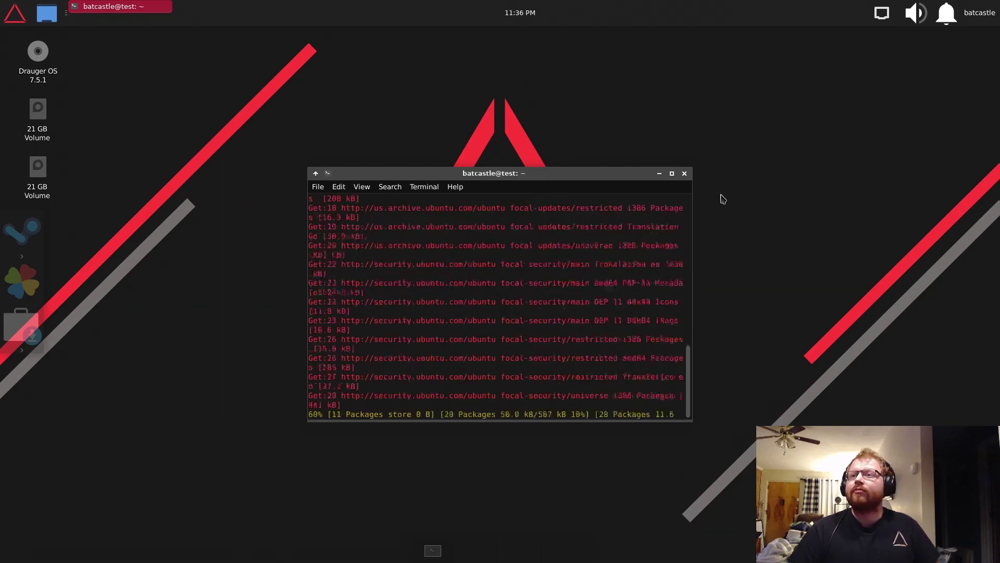
- Maximize the terminal and install neofetch with sudo apt install neofetch, confirming with y
double_click(558, 174)
text(sudo apt install neofetch)
key(Return)
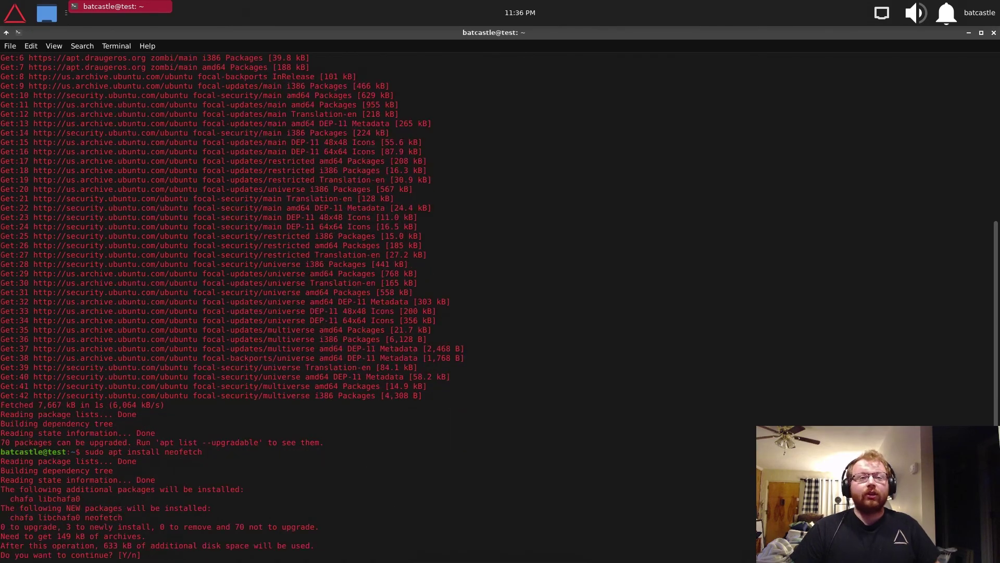
text(y)
key(Return)
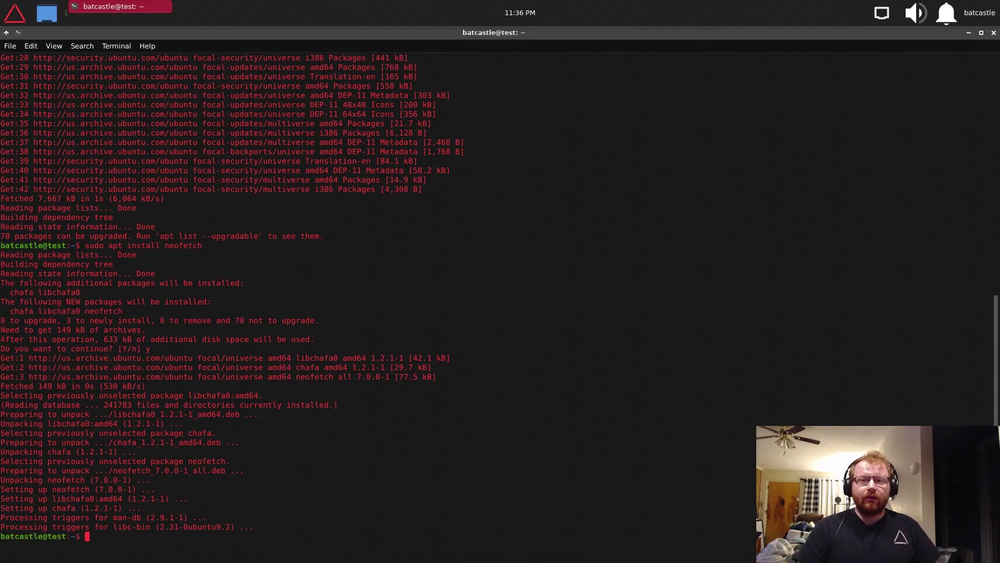
- Run neofetch to display the system summary, then exit the terminal
text(neofetch)
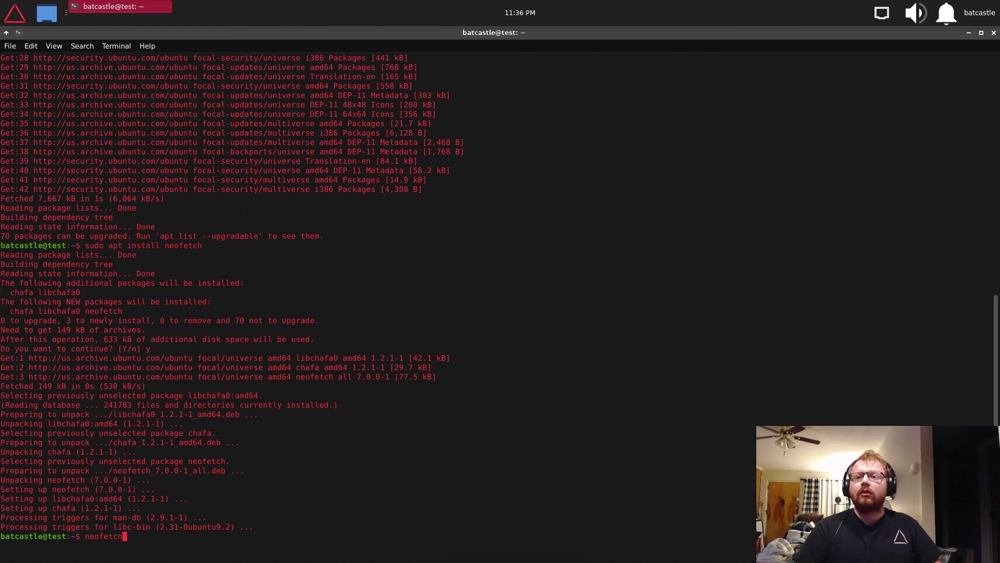
key(Return)
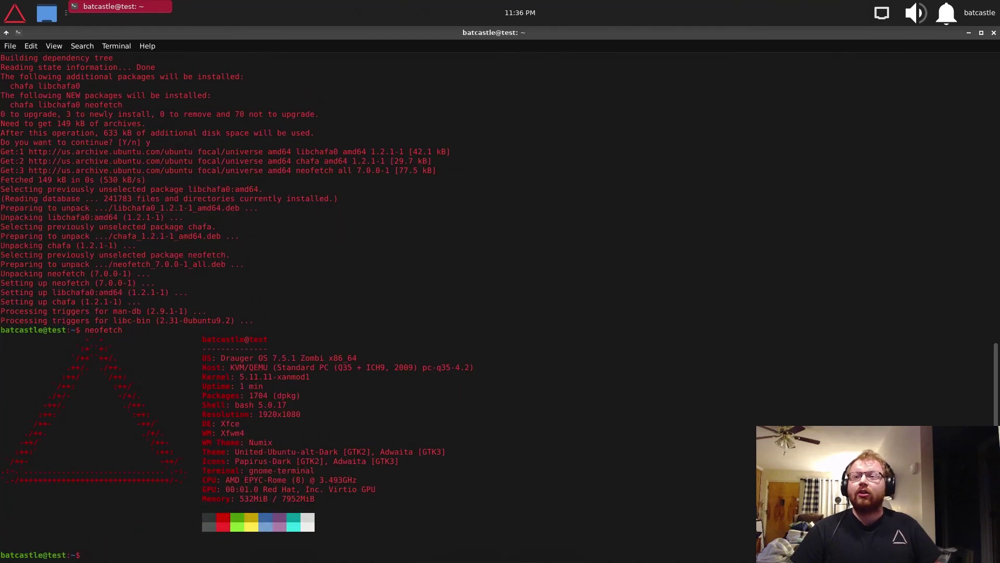
text(exit)
key(Return)
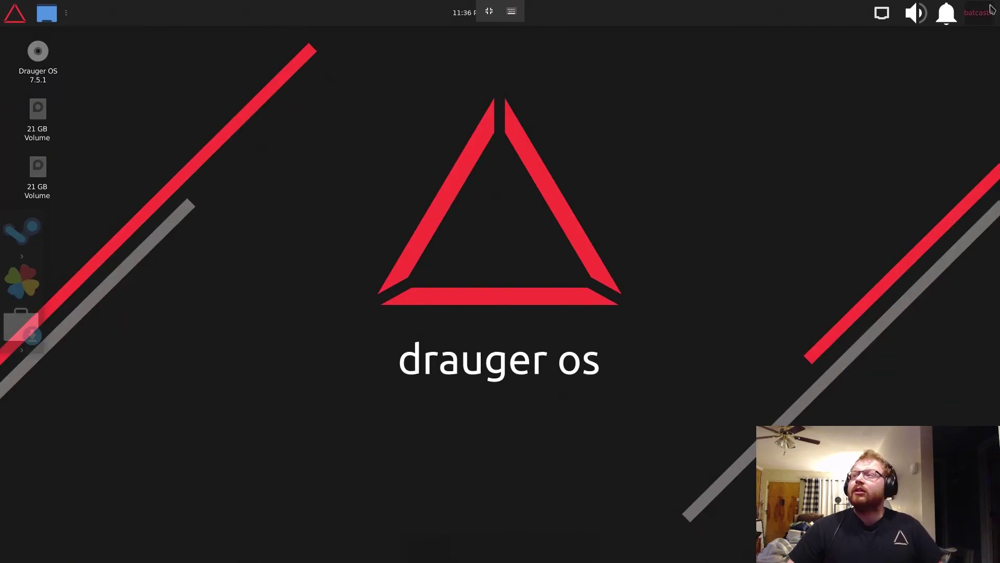
- Log out with Save session unticked, then enter the account password at the login screen
click(980, 12)
click(982, 106)
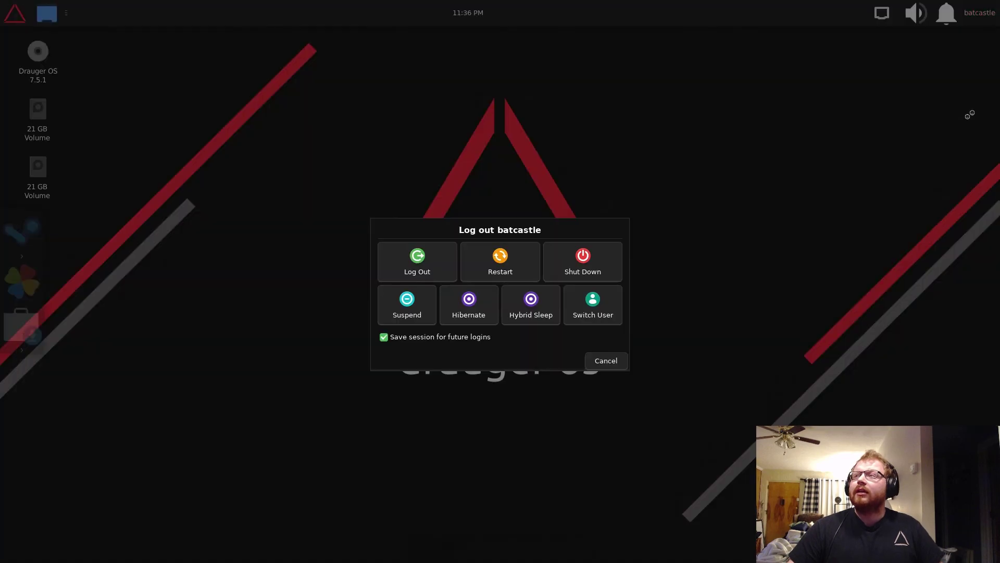
click(445, 339)
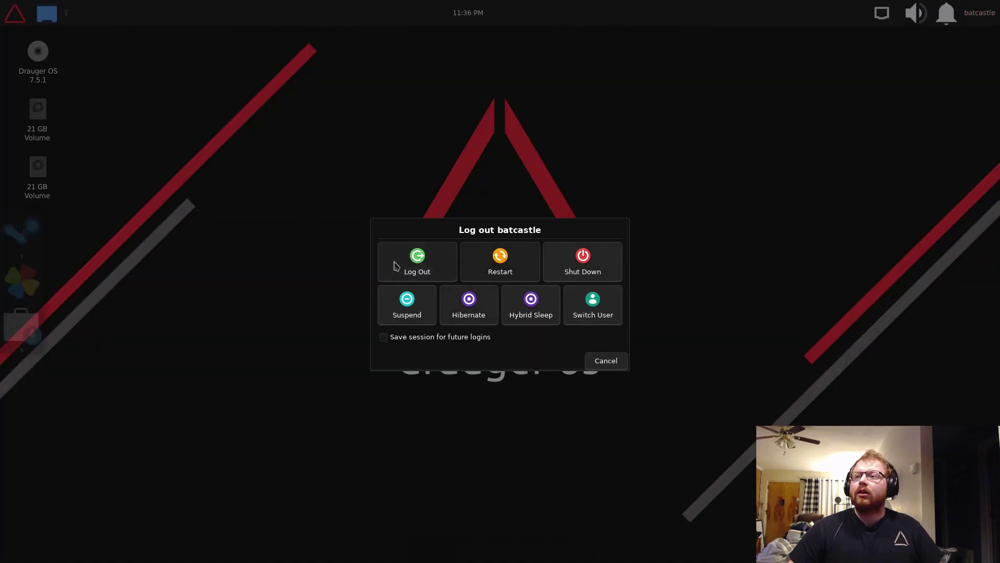
click(395, 267)
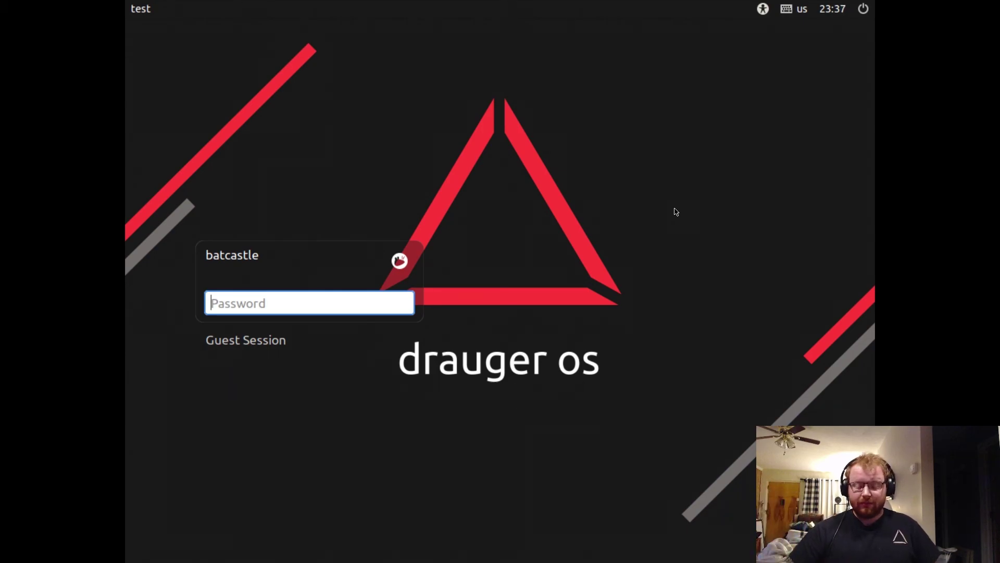
text(•••••)
key(Return)
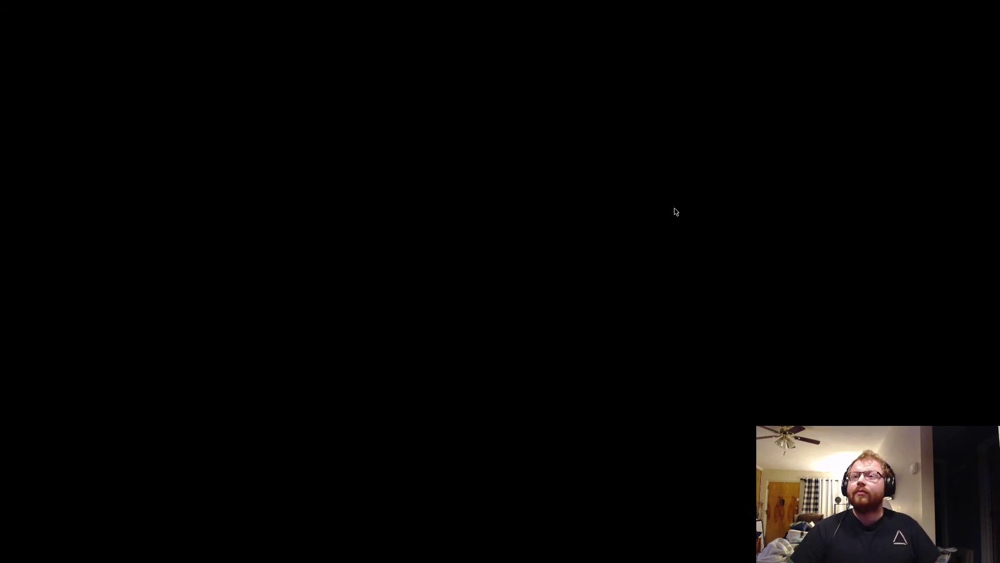